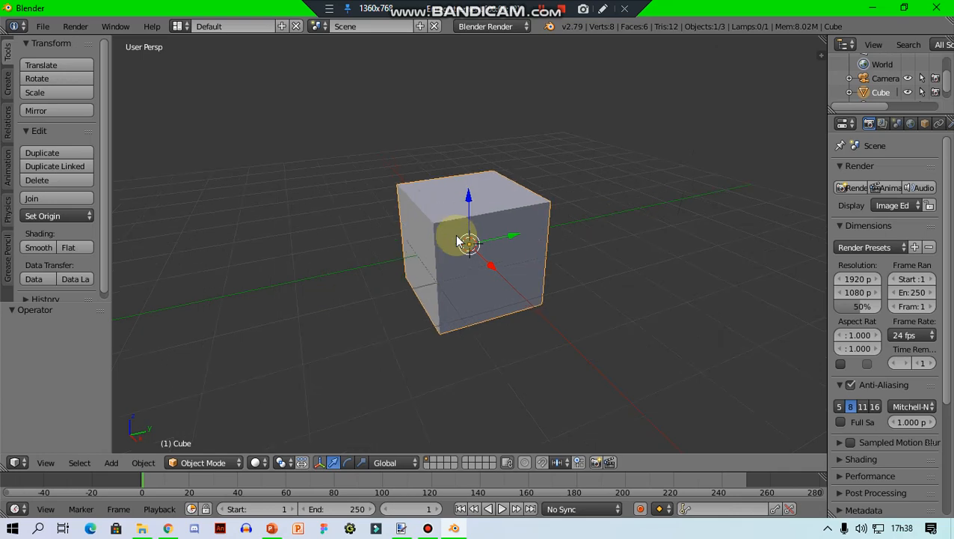
# Delete the default cube and set the viewport to the front orthographic view.
pyautogui.press('x')
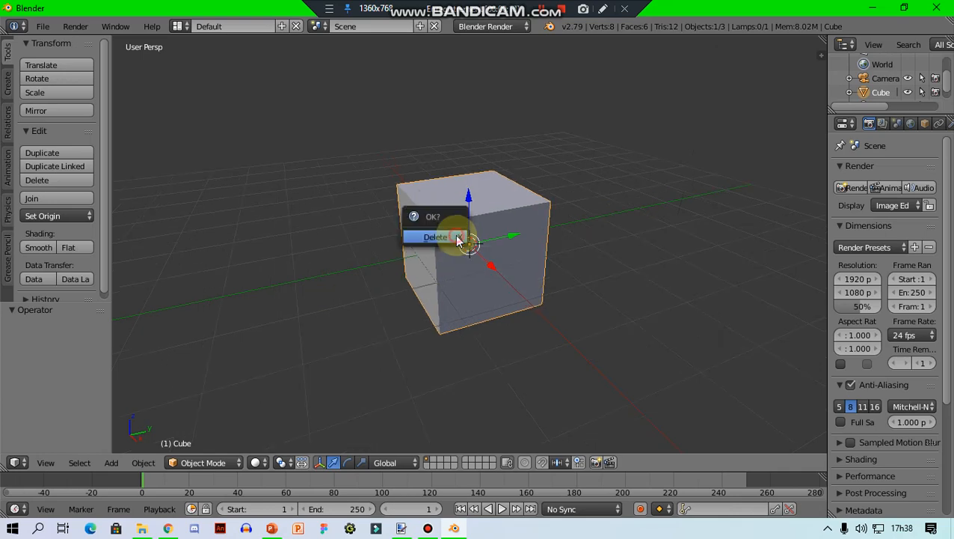
pyautogui.click(437, 237)
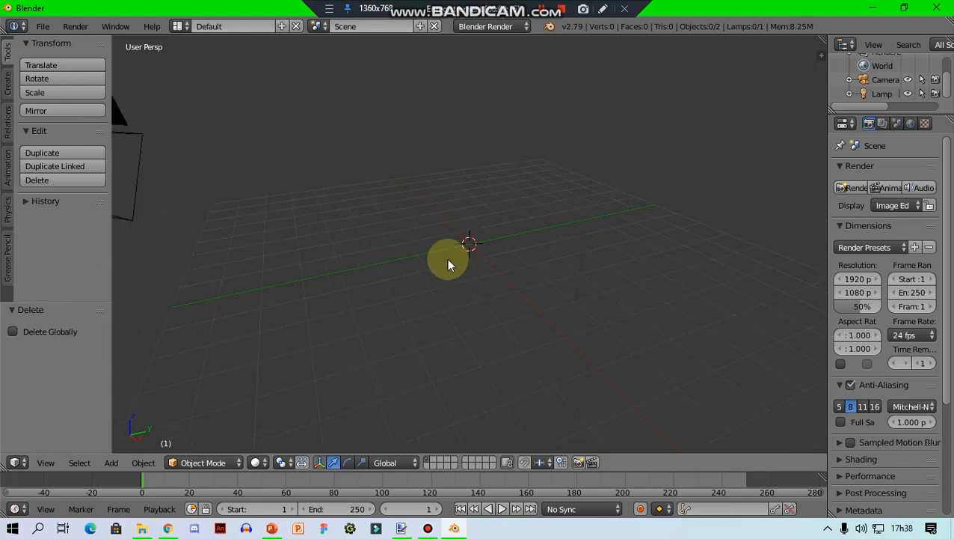
pyautogui.scroll(-2, 448, 260)
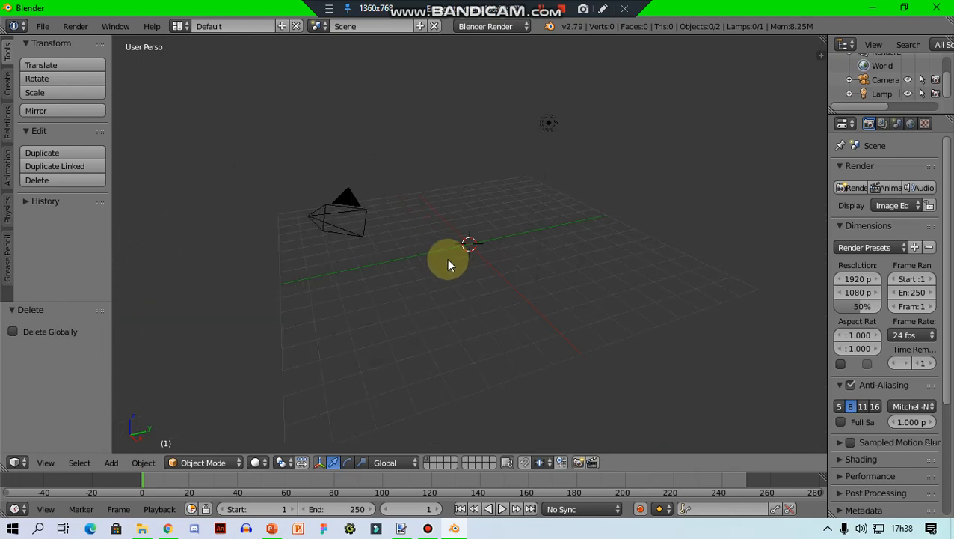
pyautogui.press('KP_1')
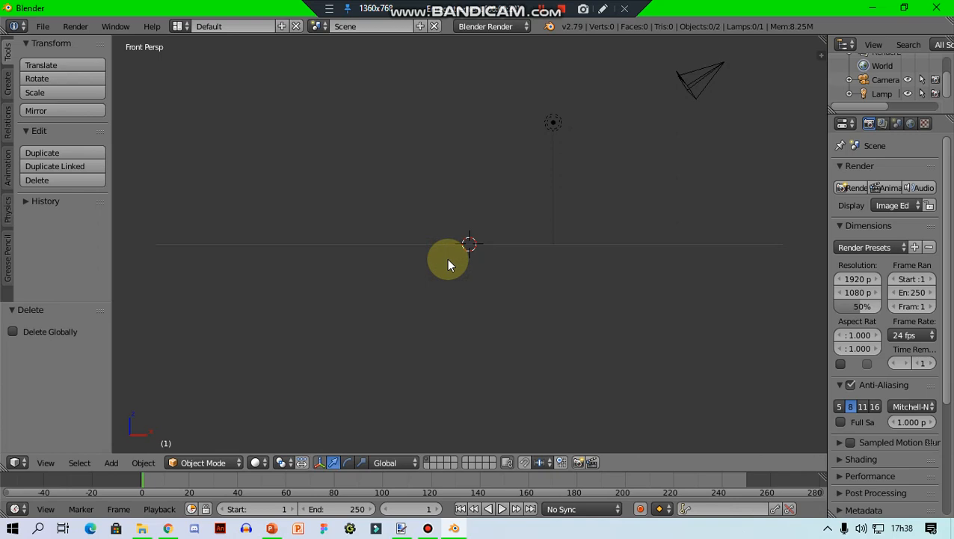
pyautogui.press('KP_5')
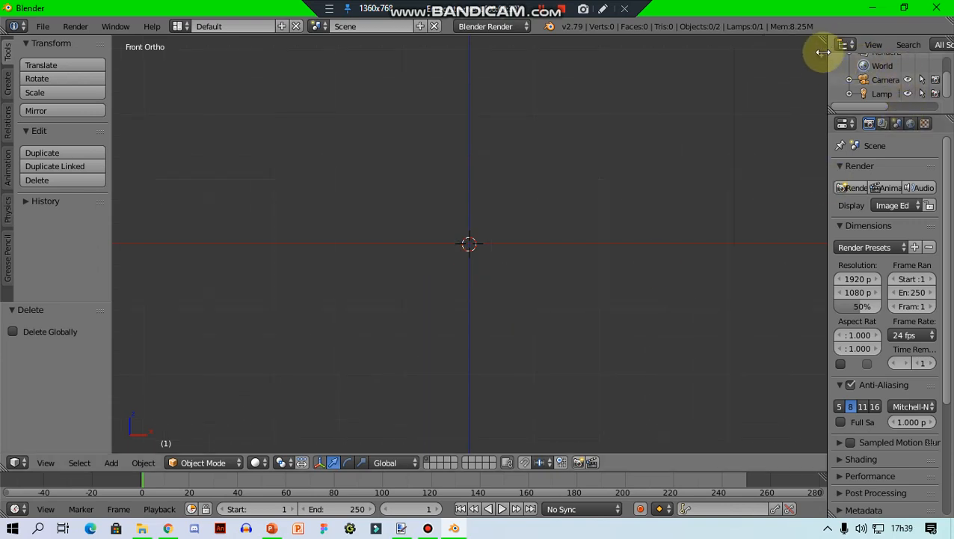
# Enable background images for the viewport and add a new background image slot.
pyautogui.press('n')
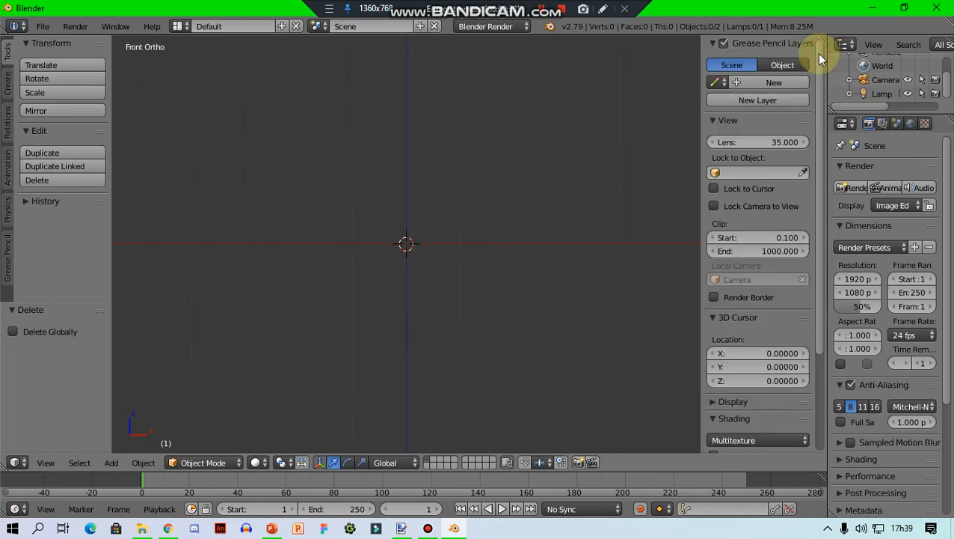
pyautogui.scroll(-5, 816, 299)
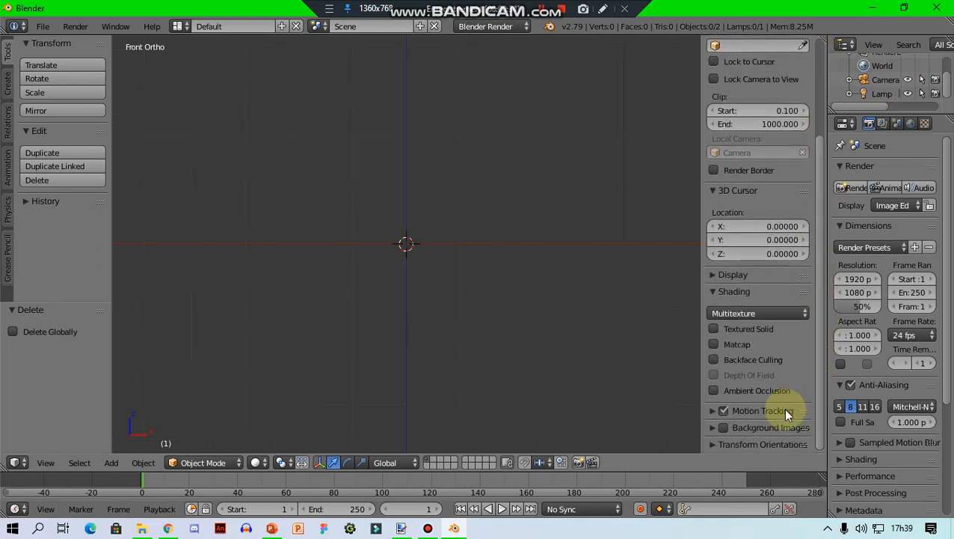
pyautogui.click(722, 428)
pyautogui.click(711, 427)
pyautogui.scroll(-1, 717, 431)
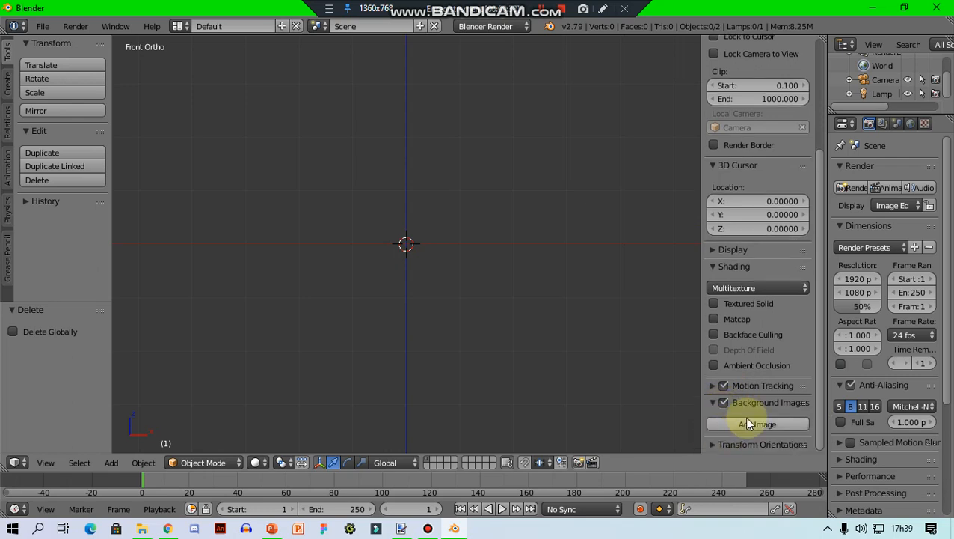
pyautogui.click(747, 422)
pyautogui.scroll(-3, 747, 422)
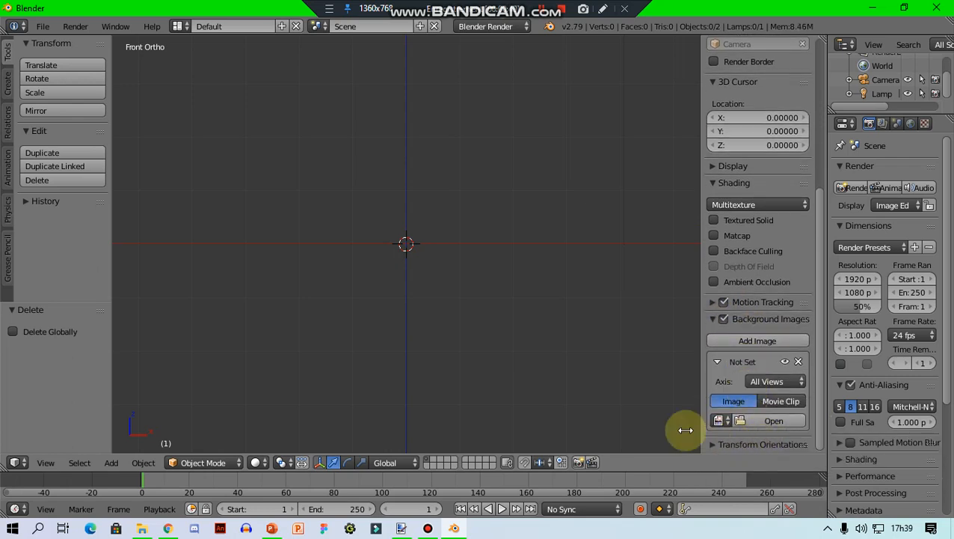
# Load unnamed.png, the W9 logo, from the bookmarked Images folder as the background image.
pyautogui.click(774, 421)
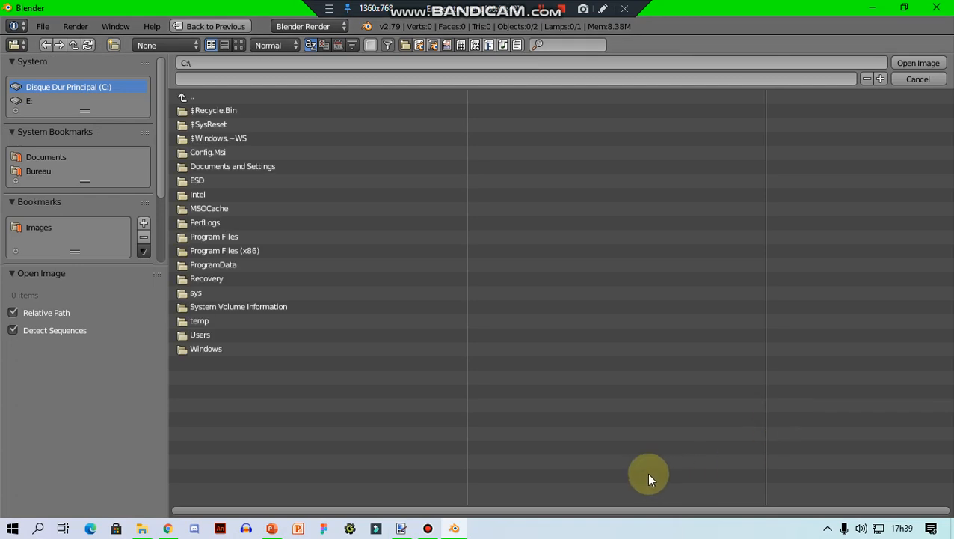
pyautogui.click(34, 226)
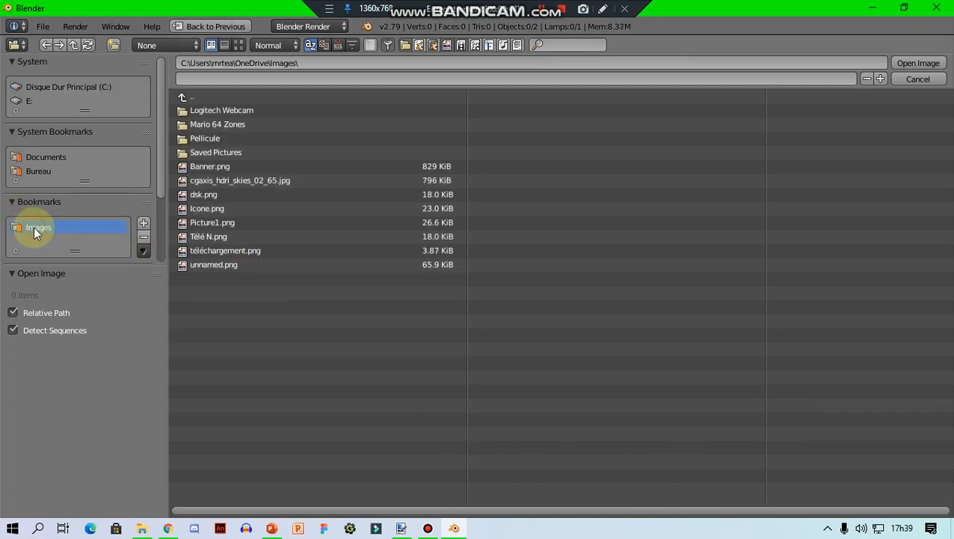
pyautogui.click(243, 45)
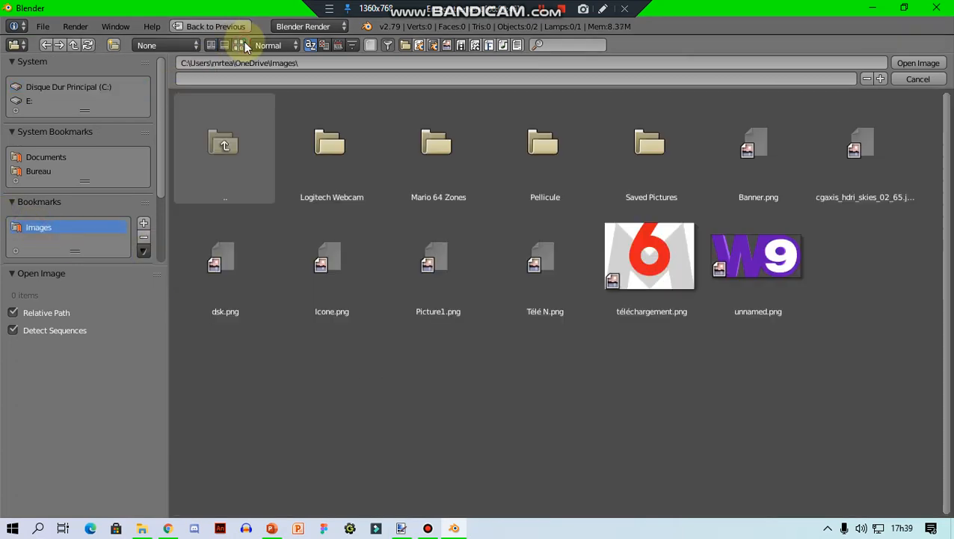
pyautogui.click(750, 247)
pyautogui.click(922, 66)
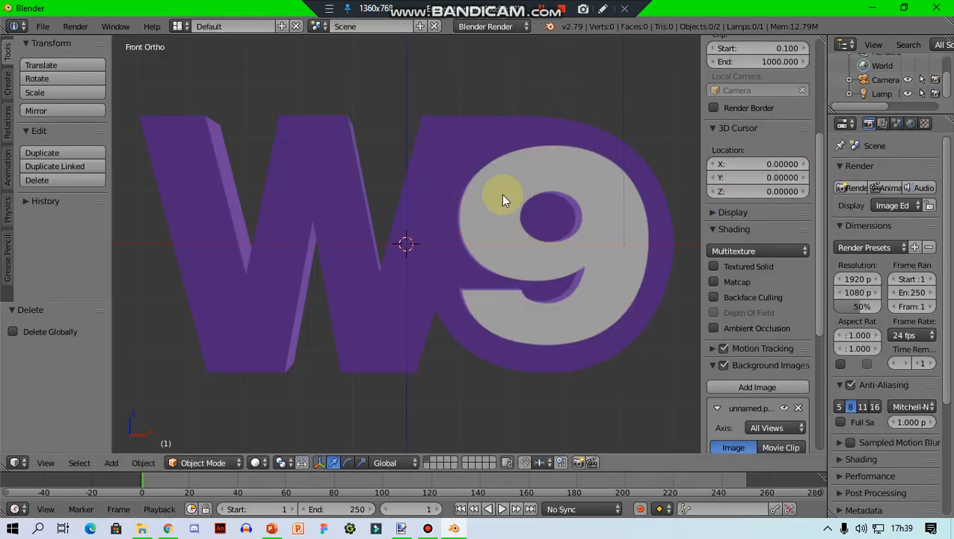
# Add a Bezier curve and rotate it 90° about the global X axis.
pyautogui.hotkey('shift', 'a')
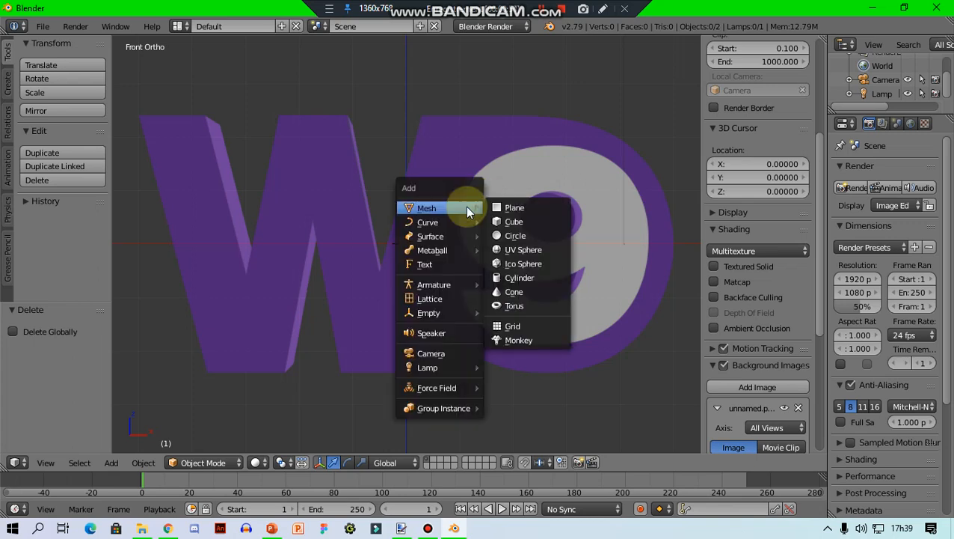
pyautogui.moveTo(458, 223)
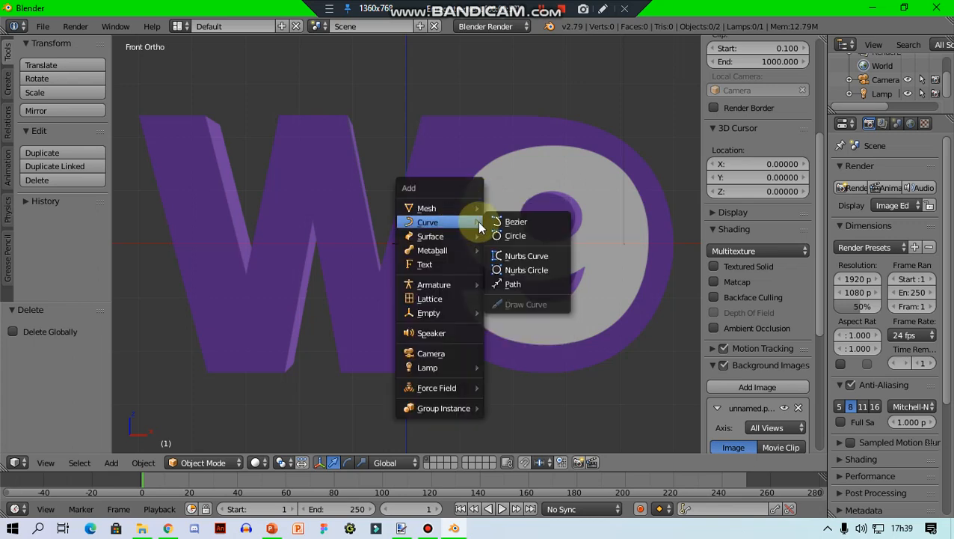
pyautogui.click(523, 223)
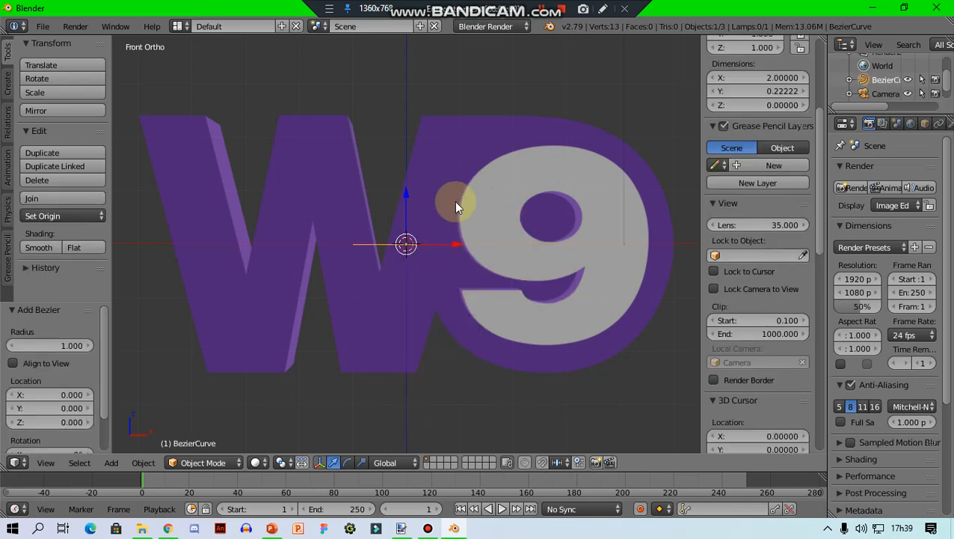
pyautogui.write('rx')
pyautogui.write('9')
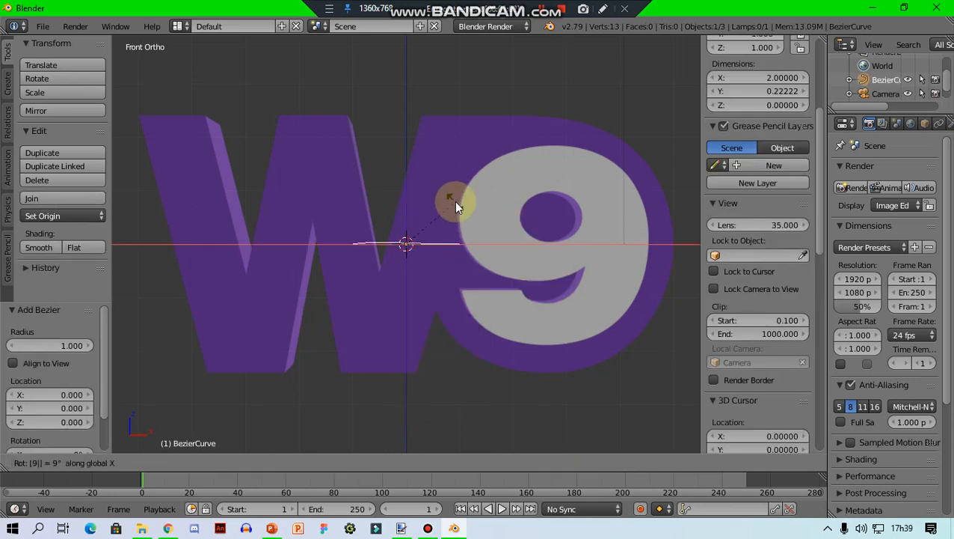
pyautogui.write('0')
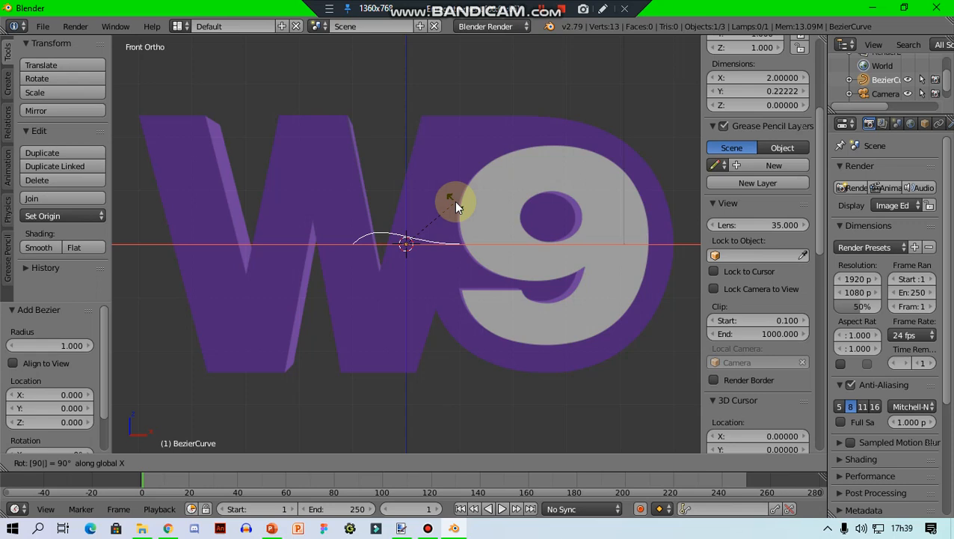
pyautogui.press('Return')
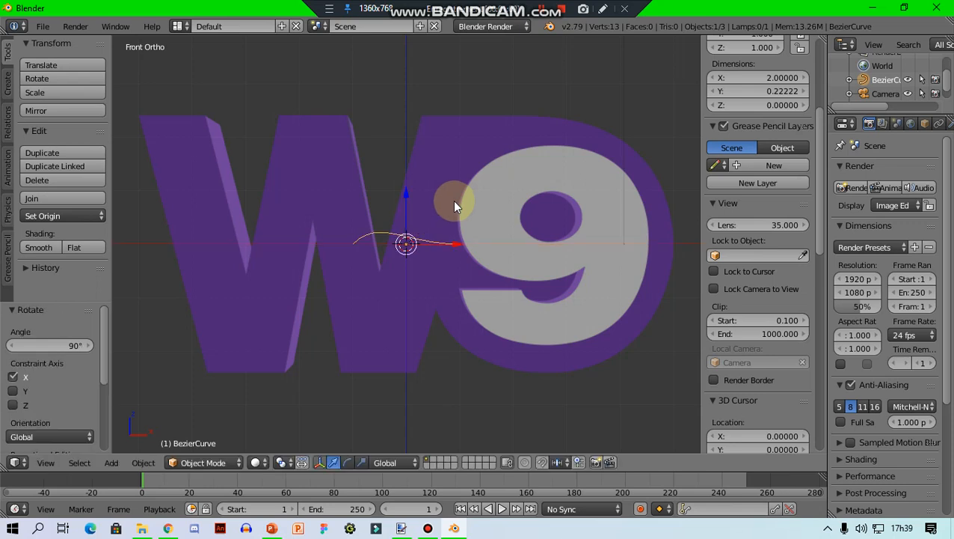
pyautogui.press('g')
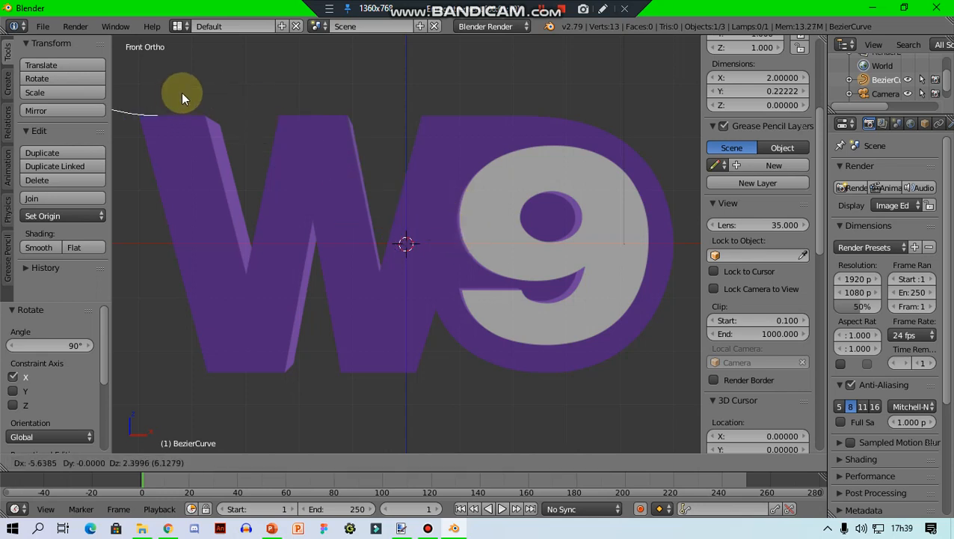
pyautogui.rightClick(262, 118)
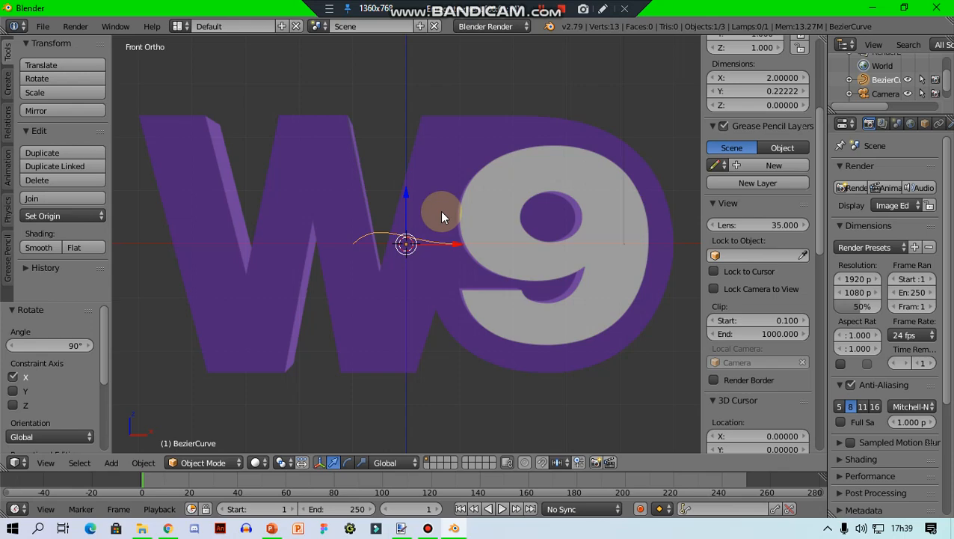
pyautogui.press('Tab')
pyautogui.press('Tab')
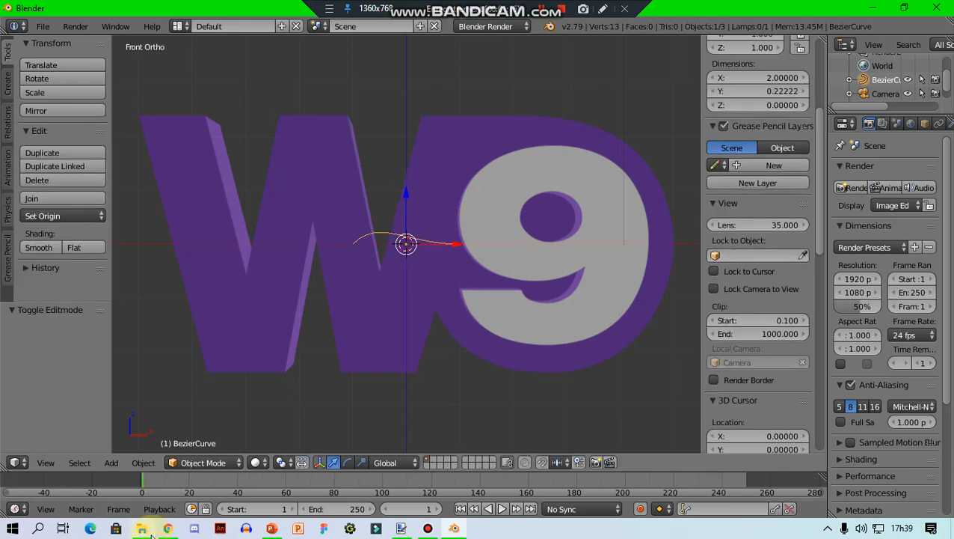
# In Edit Mode, move the whole curve about -4.3 in X and 2.4 in Z, level with the W's top edge.
pyautogui.click(196, 469)
pyautogui.click(191, 430)
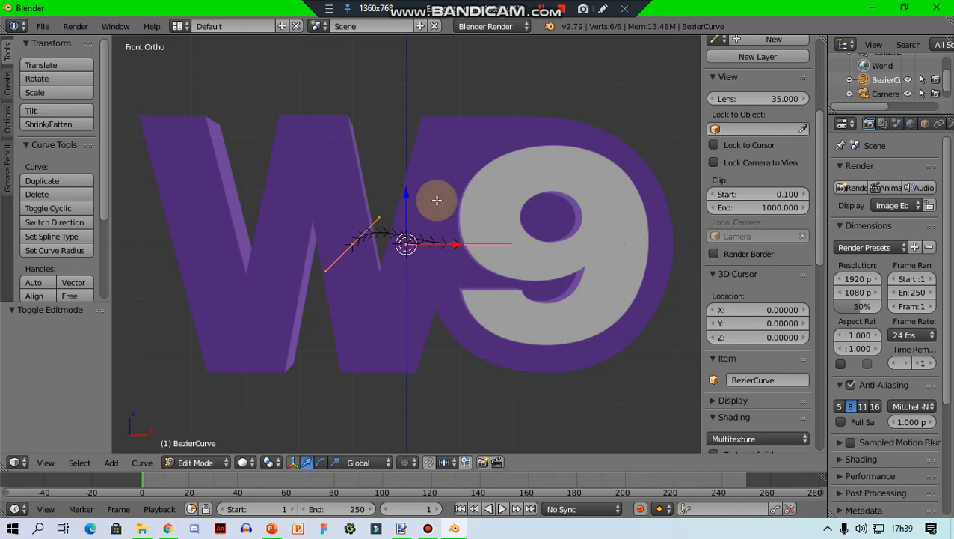
pyautogui.press('g')
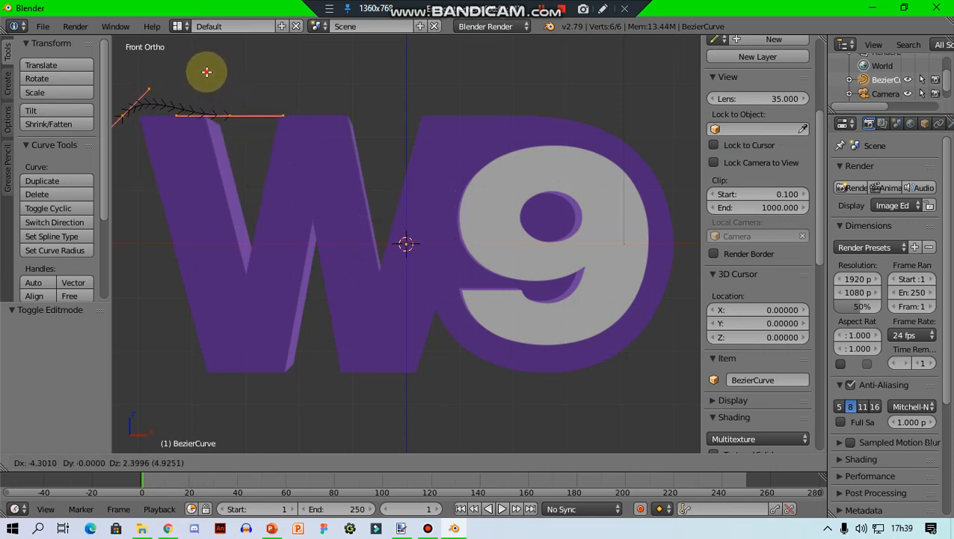
pyautogui.click(207, 72)
# Collapse the handles of the curve's left end point by scaling them to 0.
pyautogui.scroll(4, 309, 111)
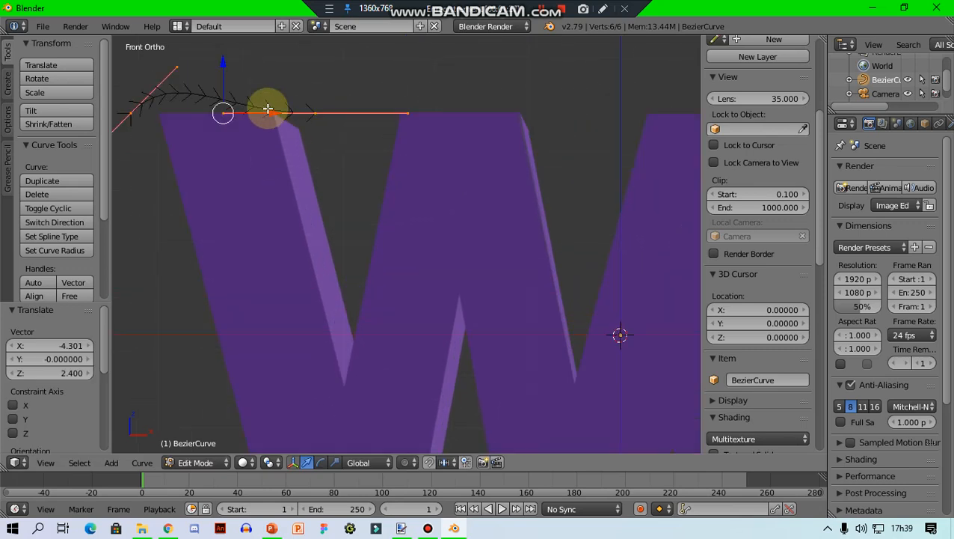
pyautogui.rightClick(129, 116)
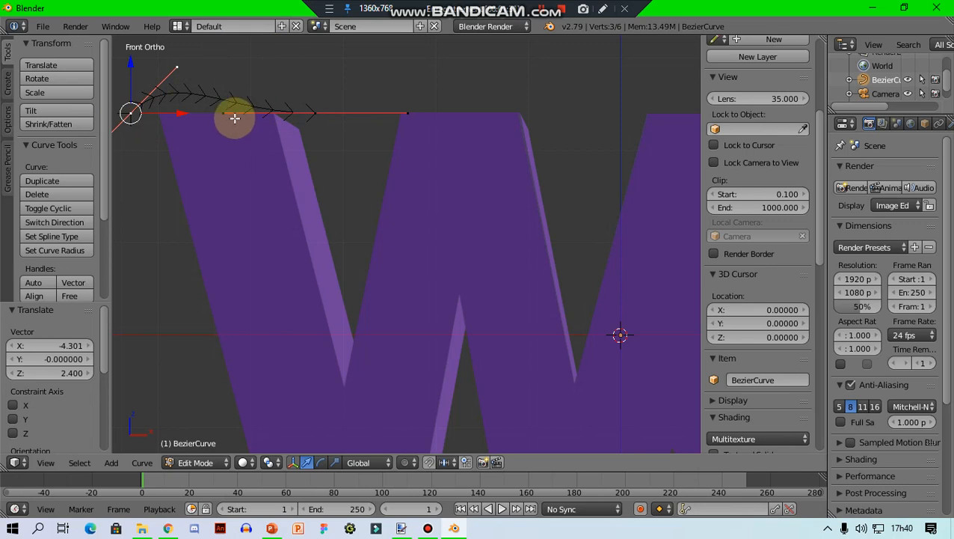
pyautogui.scroll(-1, 234, 118)
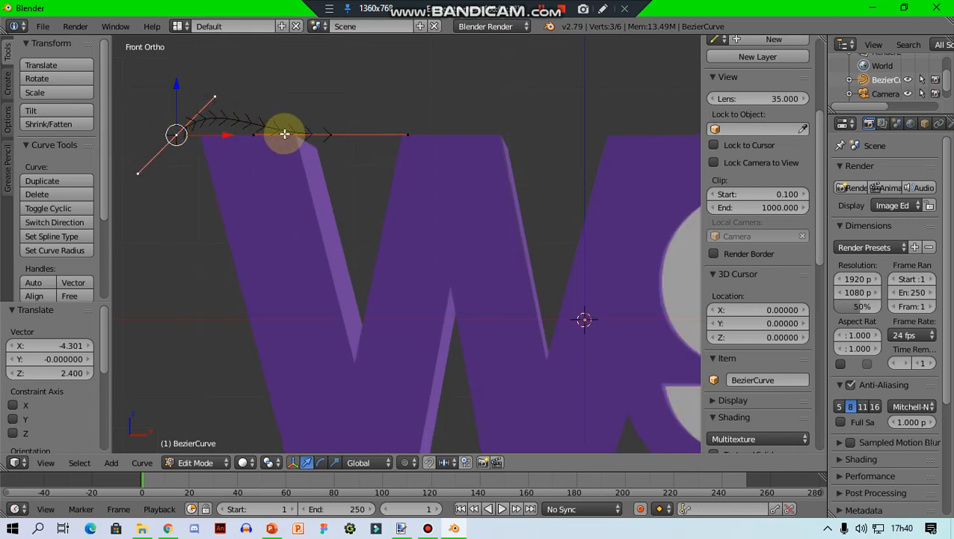
pyautogui.press('s')
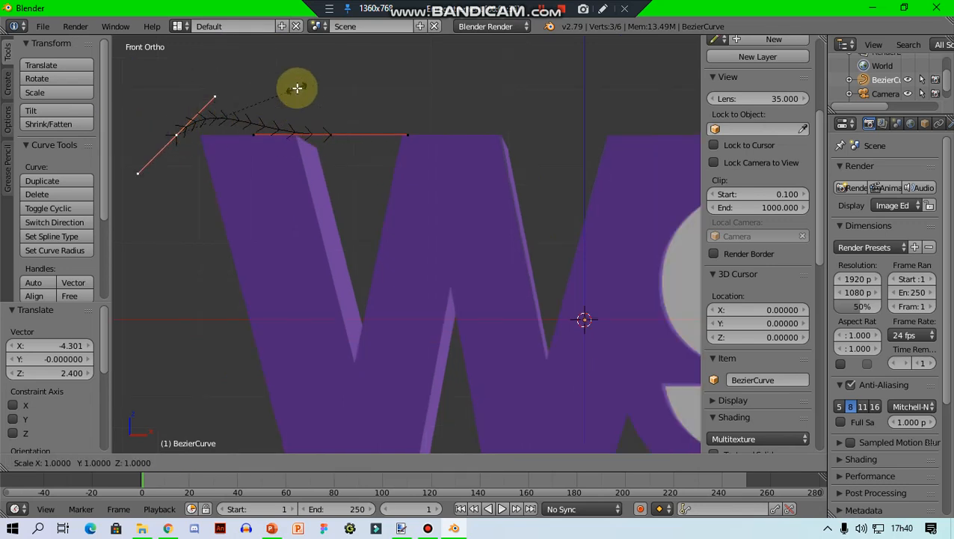
pyautogui.press('0')
pyautogui.press('Return')
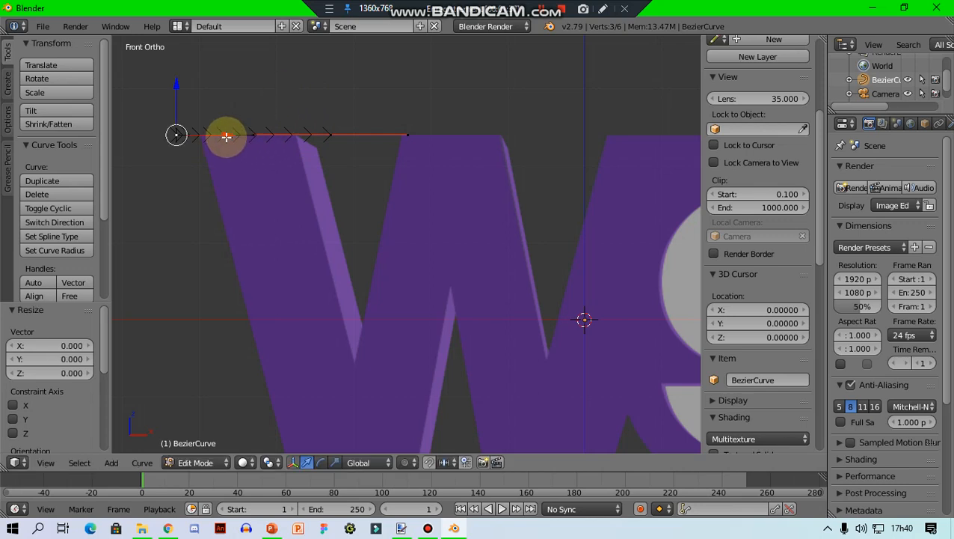
# Move the curve's left end point about 0.29 along X to the W's top-left corner.
pyautogui.press('g')
pyautogui.press('x')
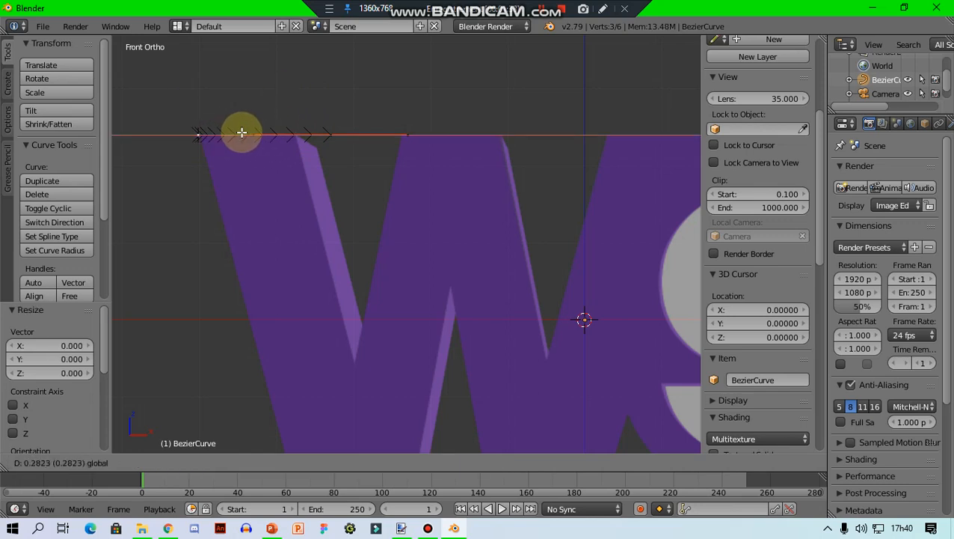
pyautogui.click(258, 131)
# Collapse the handles of the curve's right end point by scaling them to 0.
pyautogui.rightClick(331, 133)
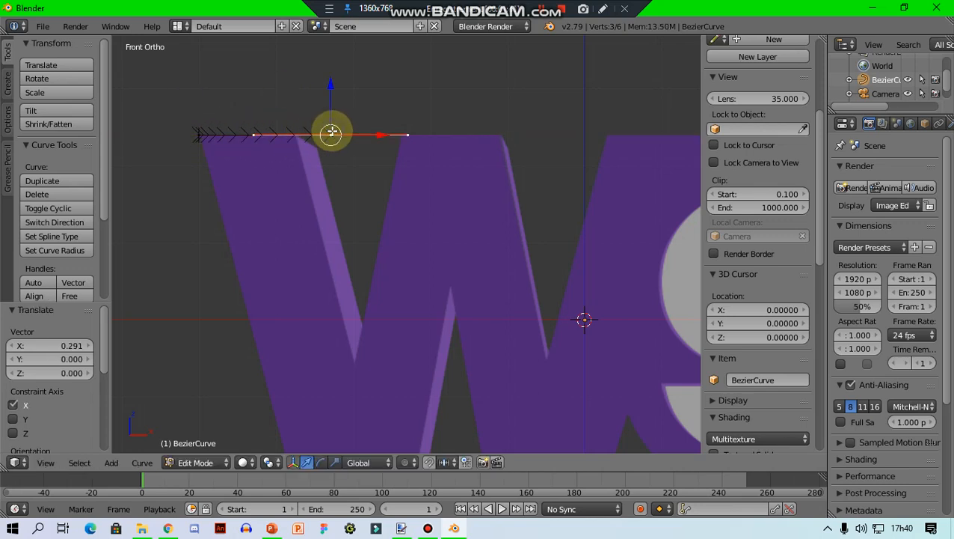
pyautogui.press('KP_0')
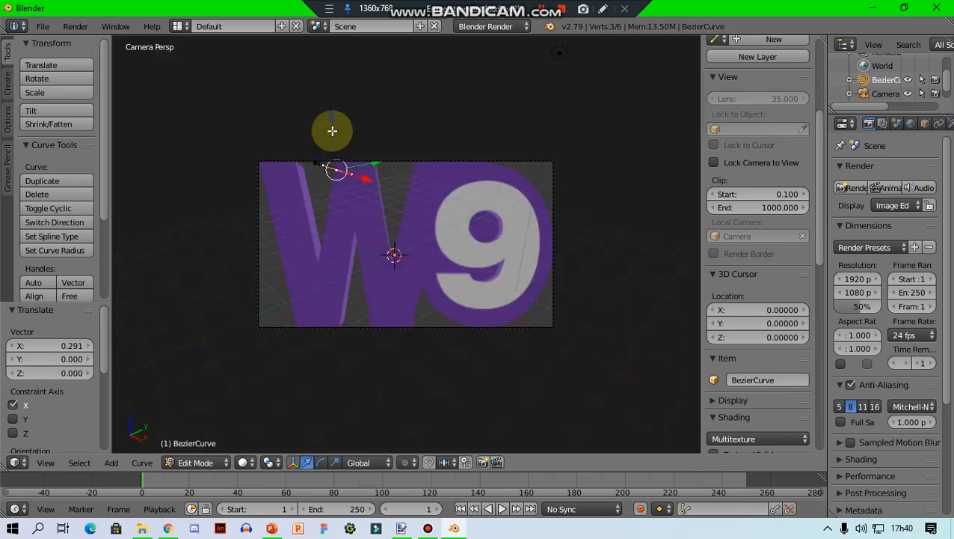
pyautogui.press('KP_1')
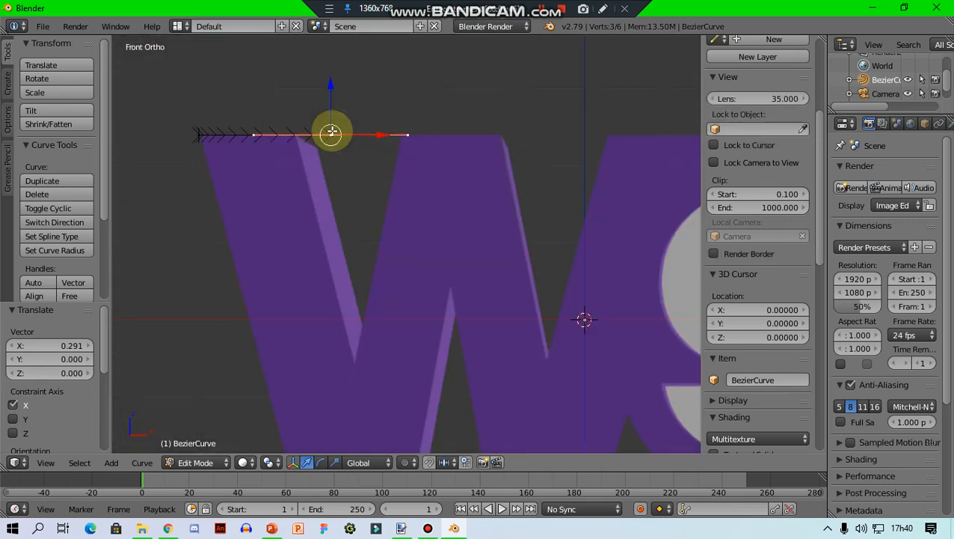
pyautogui.press('s')
pyautogui.press('0')
pyautogui.press('Return')
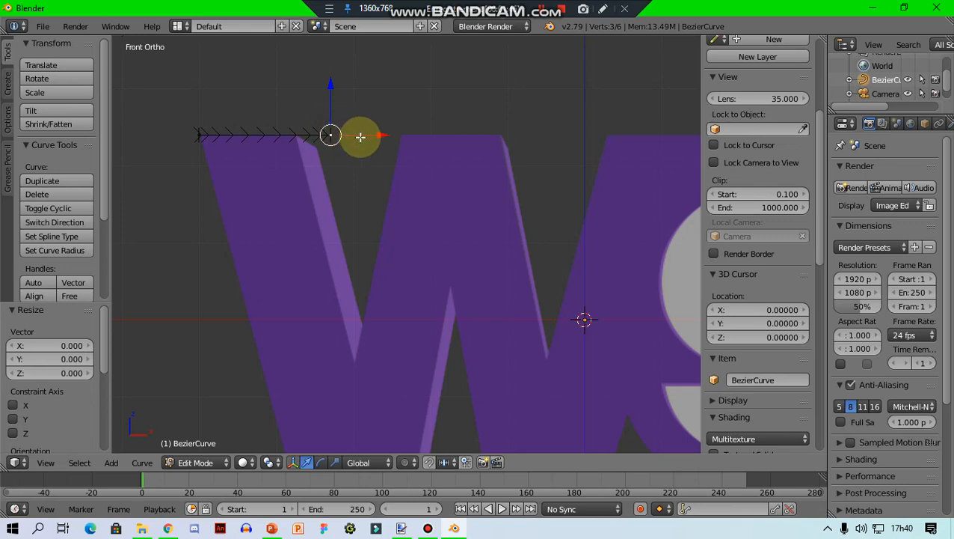
# Move the curve's right end point about -0.455 along X to the top-right corner of the W's first stroke.
pyautogui.press('g')
pyautogui.press('x')
pyautogui.click(325, 137)
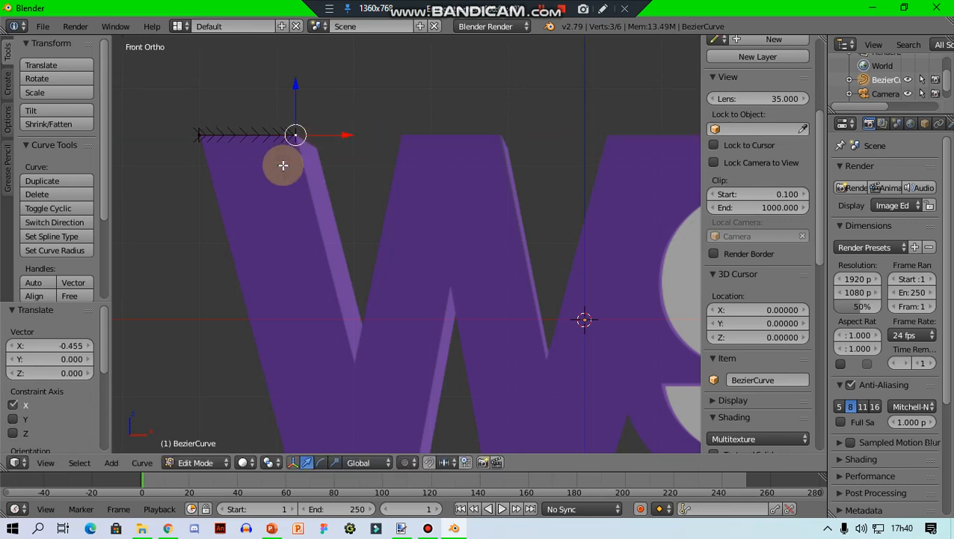
# Extrude the curve down to the W's first upper notch, then up to the middle peak's top-left corner.
pyautogui.keyDown('shift'); pyautogui.moveTo(332, 194); pyautogui.dragTo(277, 132, button='middle'); pyautogui.keyUp('shift')
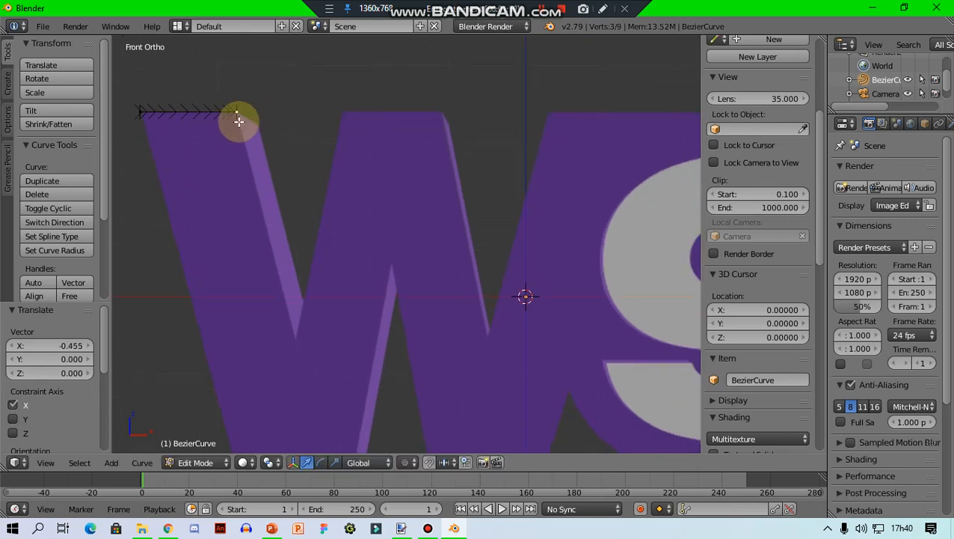
pyautogui.press('e')
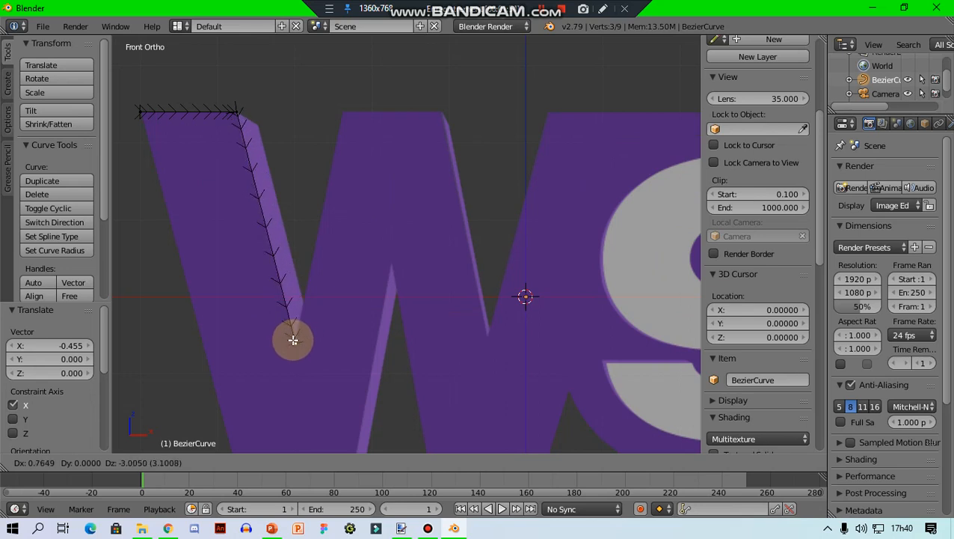
pyautogui.click(292, 341)
pyautogui.press('e')
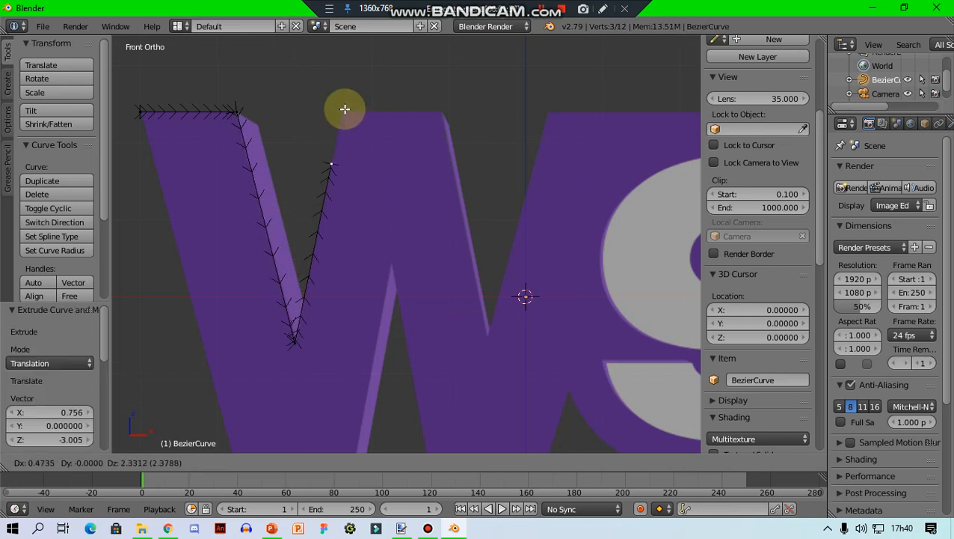
pyautogui.press('x')
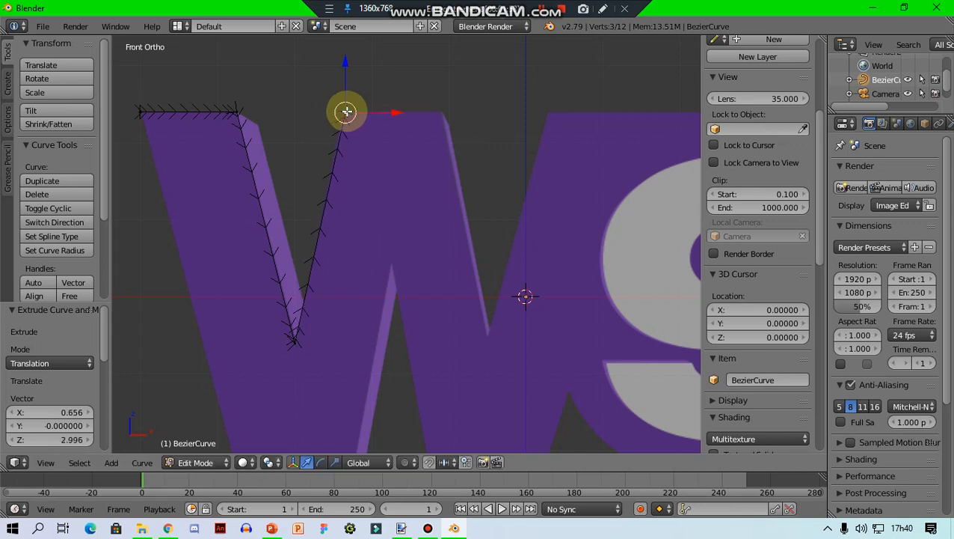
pyautogui.click(365, 113)
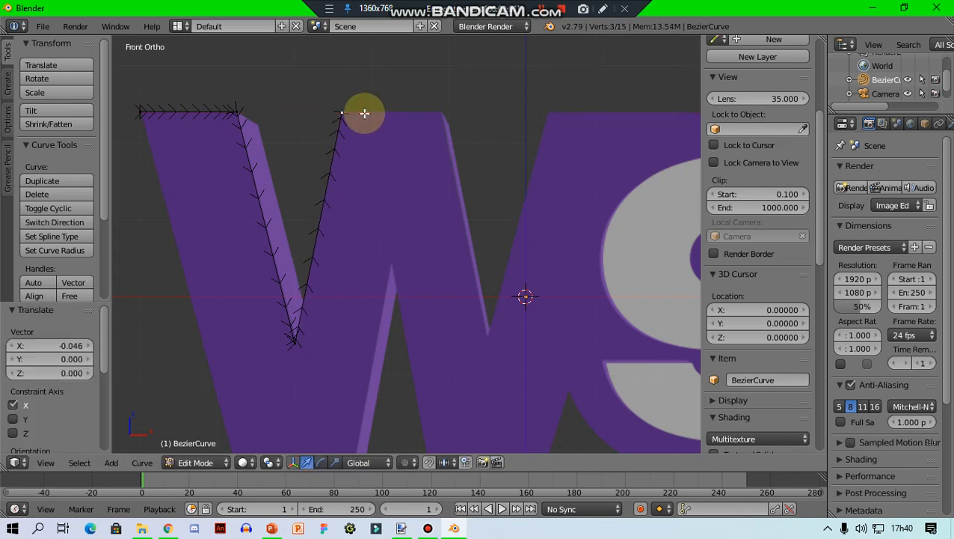
# Extrude the curve's end point about 1.311 along X to the middle peak's top-right corner.
pyautogui.press('e')
pyautogui.click(364, 113)
pyautogui.press('g')
pyautogui.press('x')
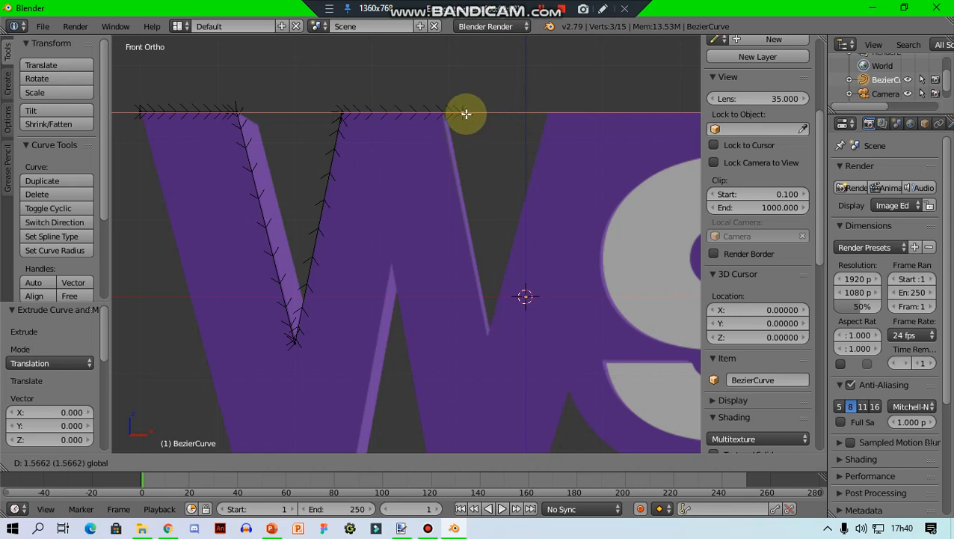
pyautogui.click(447, 112)
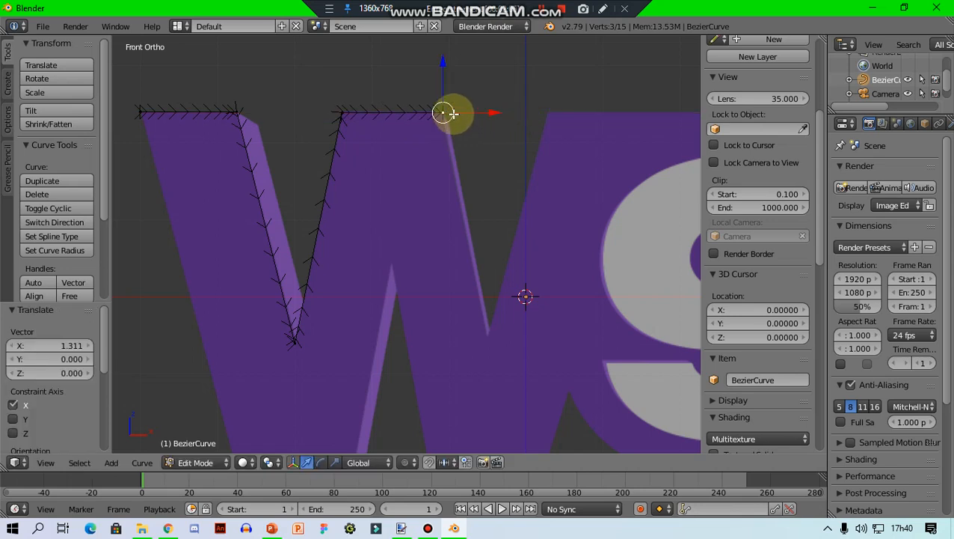
# Extrude the curve down to the W's second upper notch and up to the last stroke's top-left corner.
pyautogui.press('e')
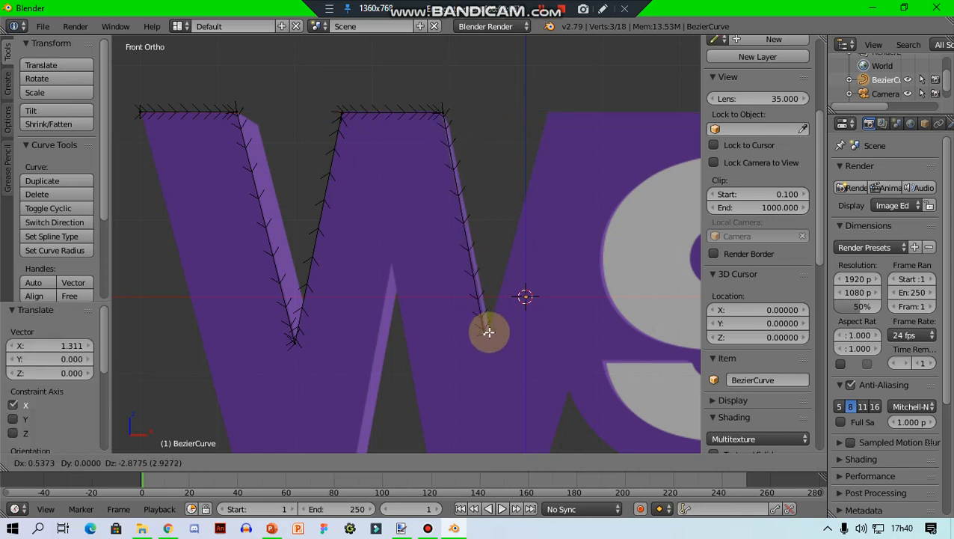
pyautogui.click(491, 333)
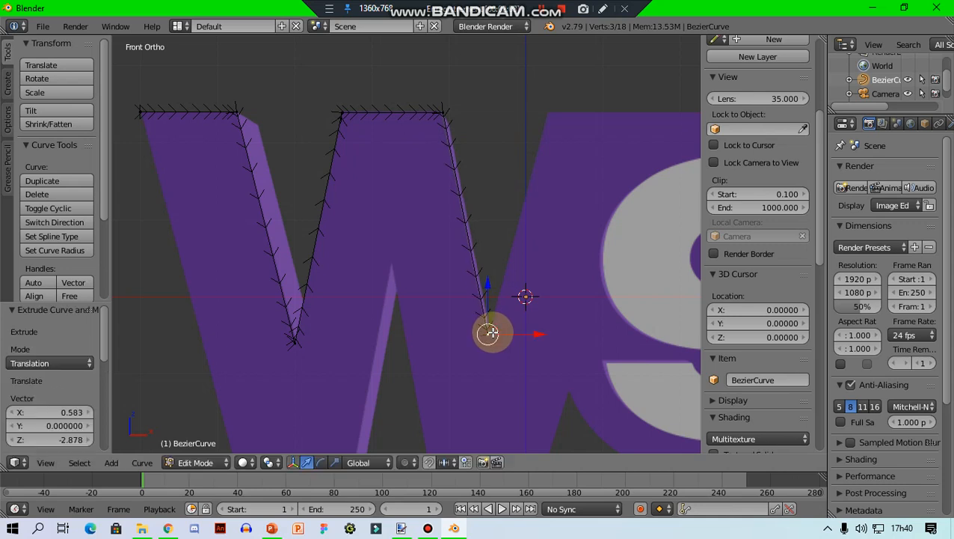
pyautogui.press('e')
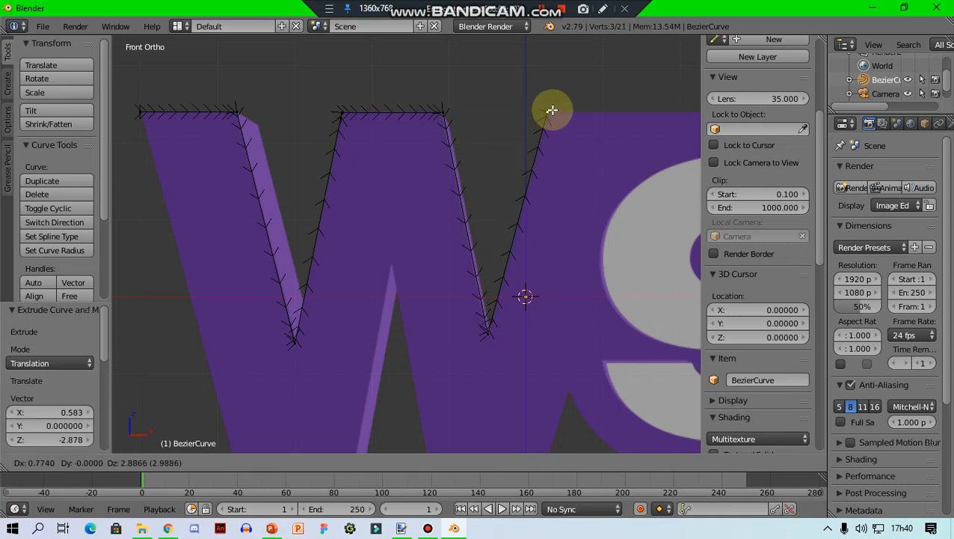
pyautogui.click(552, 111)
# Extrude the end point about 2.167 along X to where the purple outline starts rounding above the 9.
pyautogui.keyDown('ctrl'); pyautogui.scroll(-5, 292, 176); pyautogui.keyUp('ctrl')
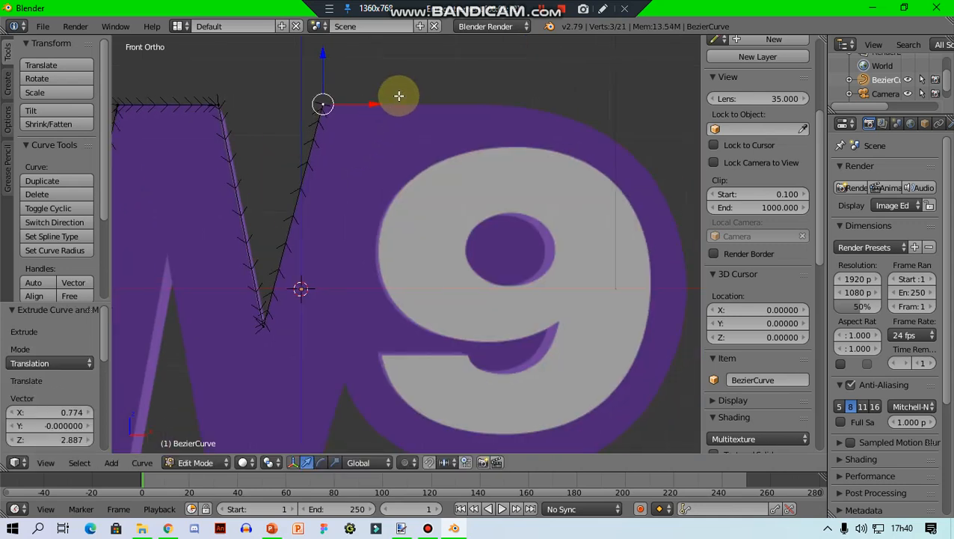
pyautogui.press('e')
pyautogui.click(399, 96)
pyautogui.moveTo(373, 104); pyautogui.dragTo(539, 64)
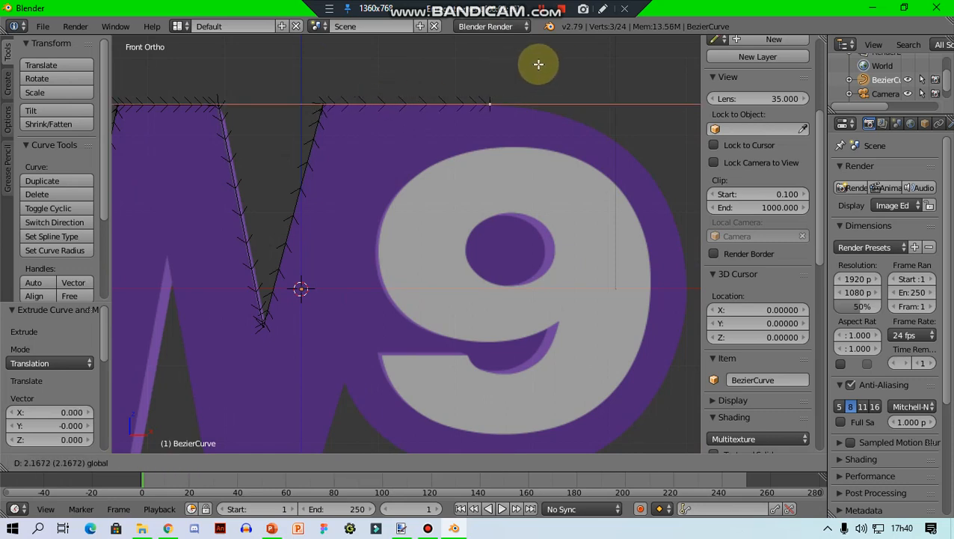
pyautogui.click(538, 64)
# Extrude the curve's other end from the W's top-left corner down to its bottom-left corner, about 1.29 in X and -4.79 in Z.
pyautogui.keyDown('shift'); pyautogui.moveTo(352, 241); pyautogui.dragTo(615, 206, button='middle'); pyautogui.keyUp('shift')
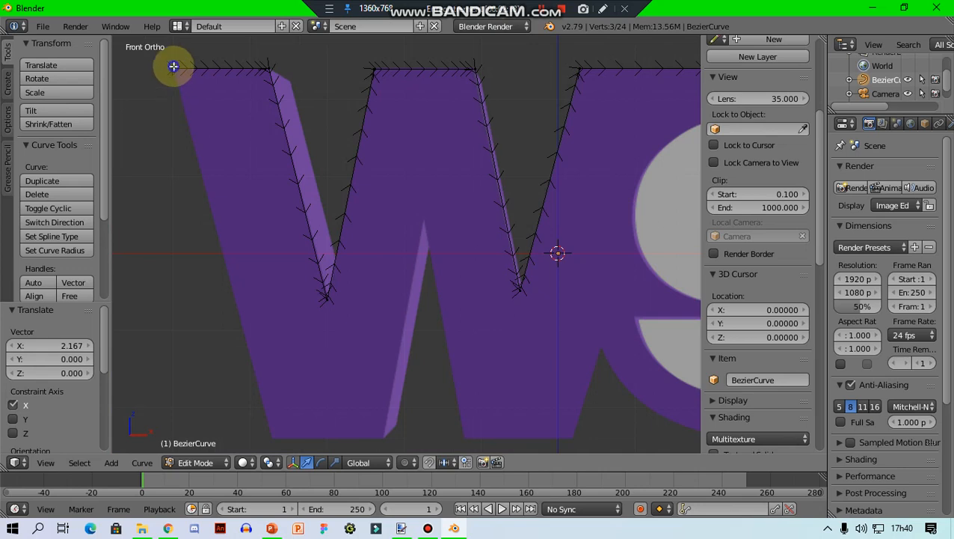
pyautogui.rightClick(173, 66)
pyautogui.press('b')
pyautogui.moveTo(185, 56); pyautogui.dragTo(127, 106)
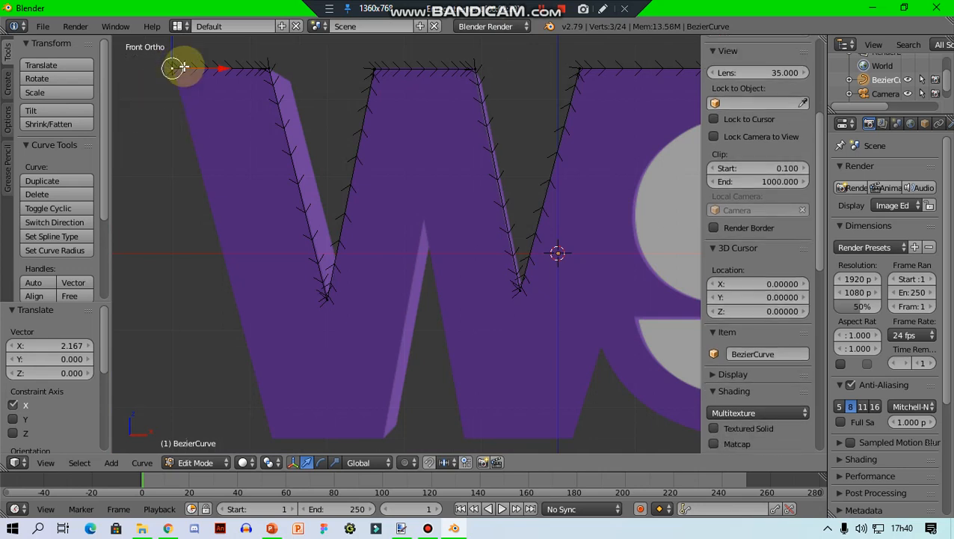
pyautogui.press('e')
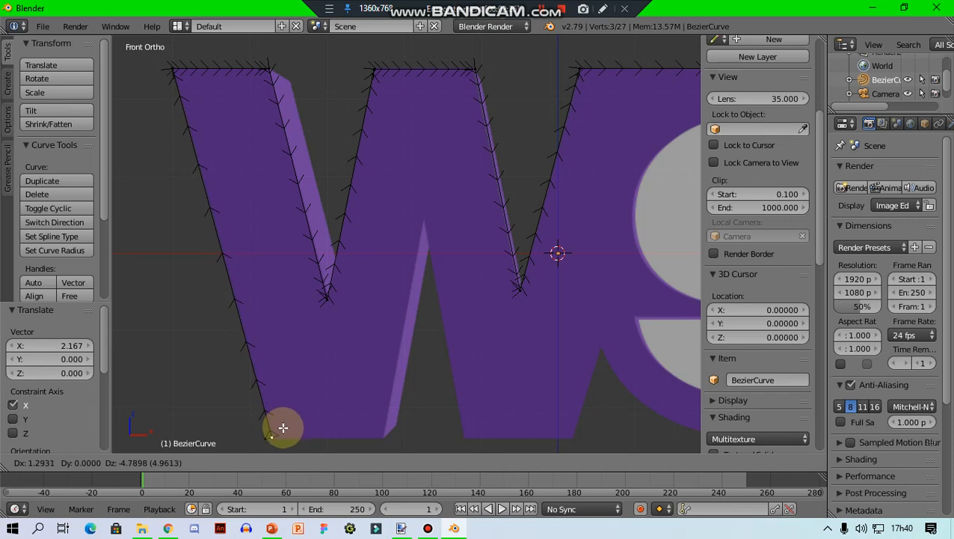
pyautogui.click(283, 428)
# Extrude the bottom-left point about 1.448 along X to the right end of the W's first base edge.
pyautogui.press('e')
pyautogui.rightClick(294, 443)
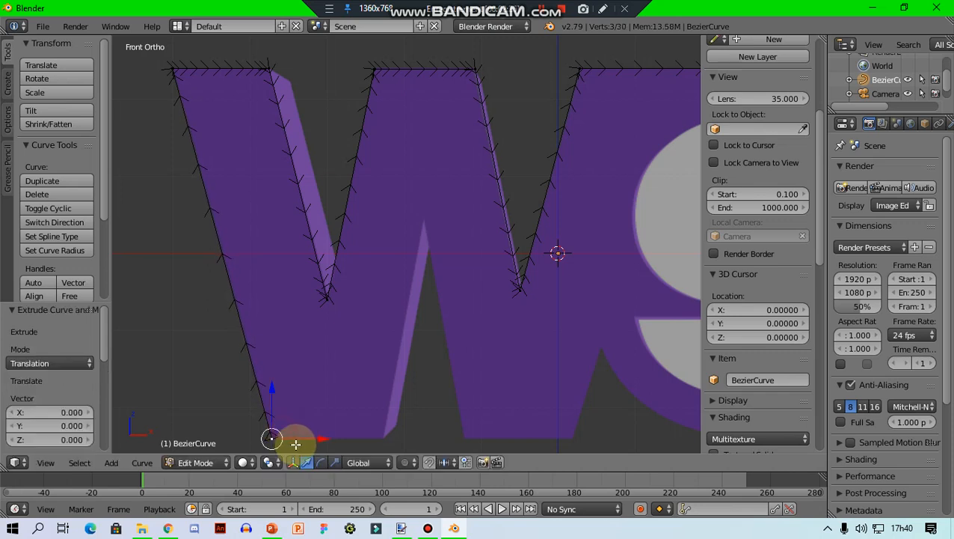
pyautogui.moveTo(300, 440); pyautogui.dragTo(411, 437)
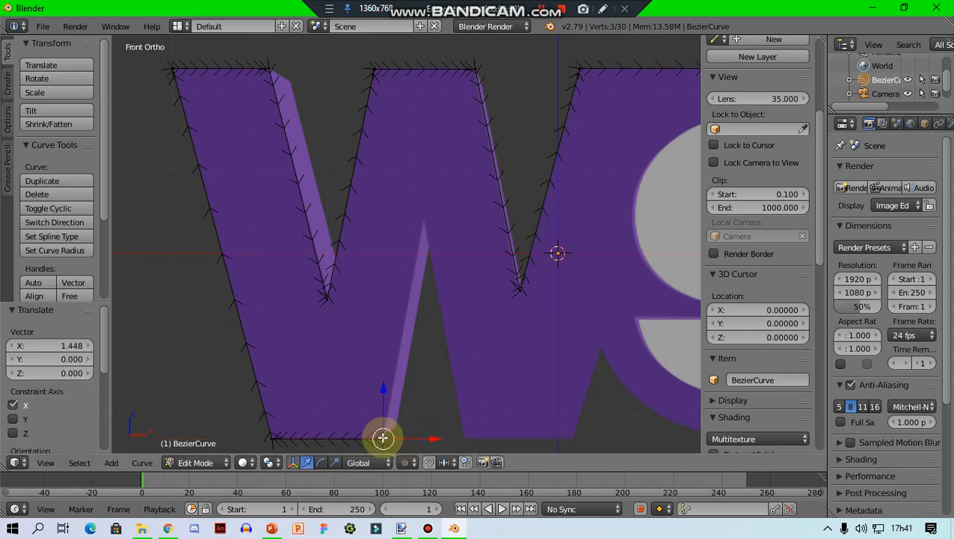
# Extrude the curve up to the W's lower notch and down to the left corner of its second base edge.
pyautogui.press('e')
pyautogui.moveTo(424, 223); pyautogui.dragTo(423, 219)
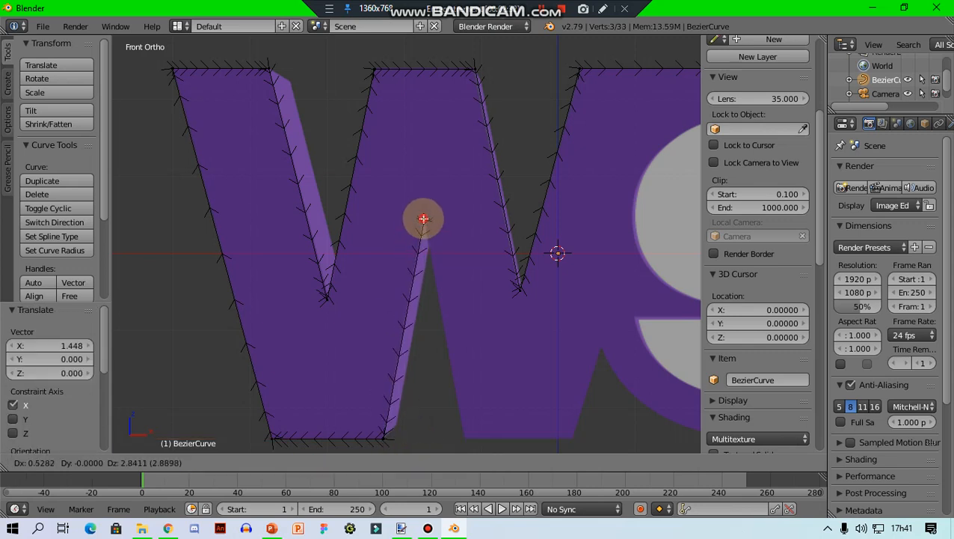
pyautogui.click(423, 218)
pyautogui.press('e')
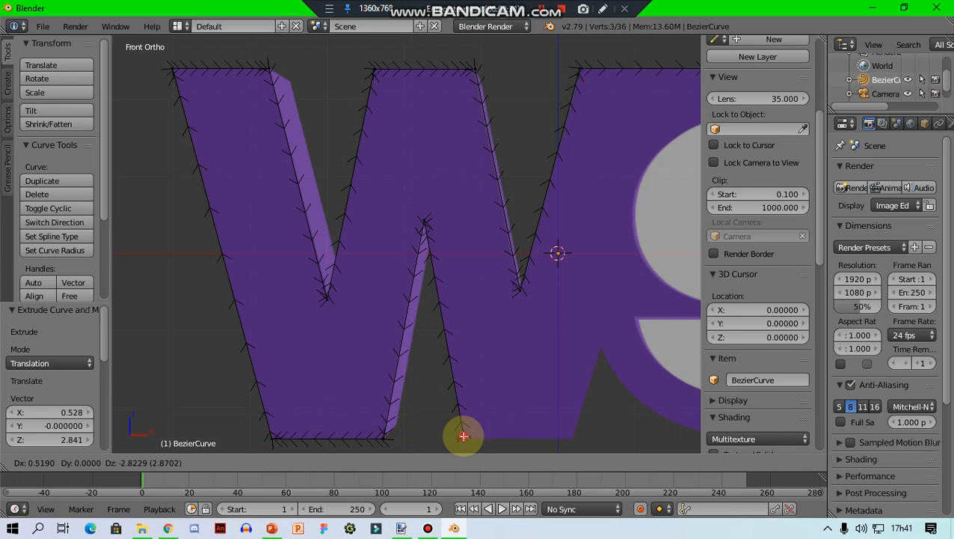
pyautogui.click(463, 436)
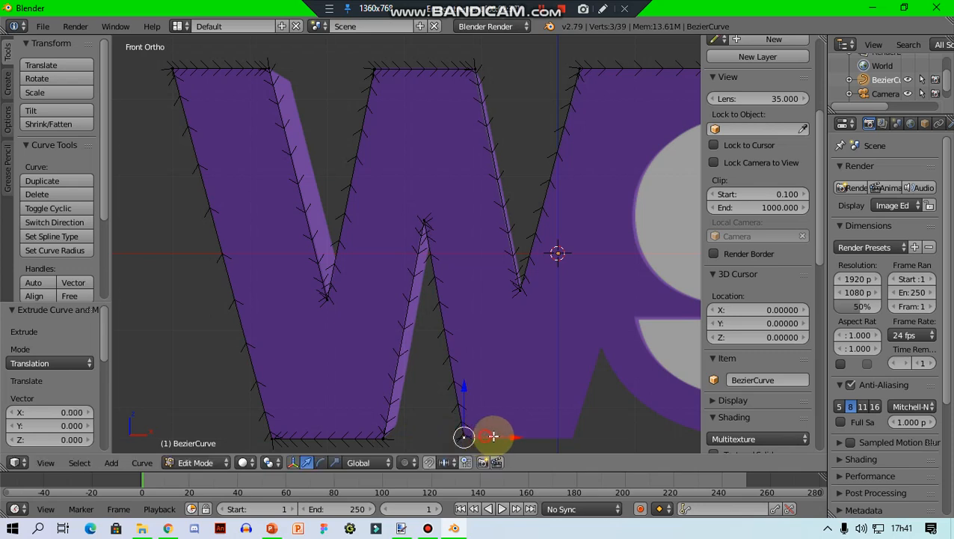
# Extrude about 1.411 along X across the W's second base edge and up to the notch where it meets the 9's outline.
pyautogui.press('e')
pyautogui.press('x')
pyautogui.click(573, 434)
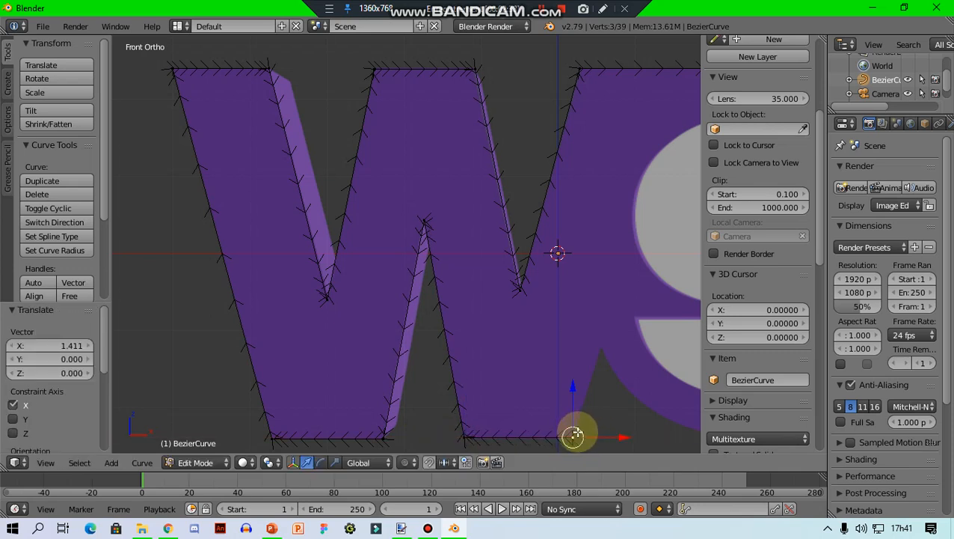
pyautogui.press('e')
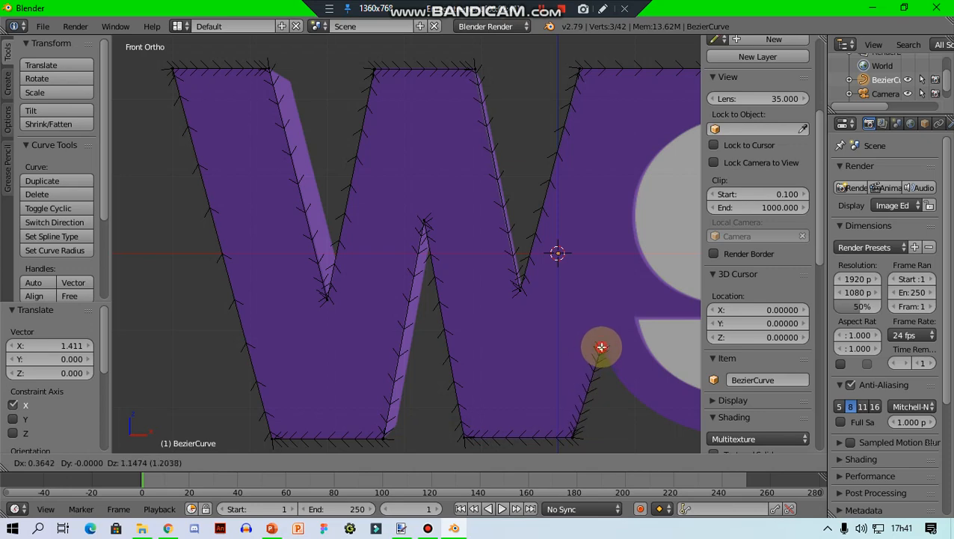
pyautogui.click(601, 347)
# Extrude the curve from the notch to the lowest point of the 9's purple outline, about 2.06 in X and -1.16 in Z.
pyautogui.keyDown('shift'); pyautogui.moveTo(524, 309); pyautogui.dragTo(281, 299, button='middle'); pyautogui.keyUp('shift')
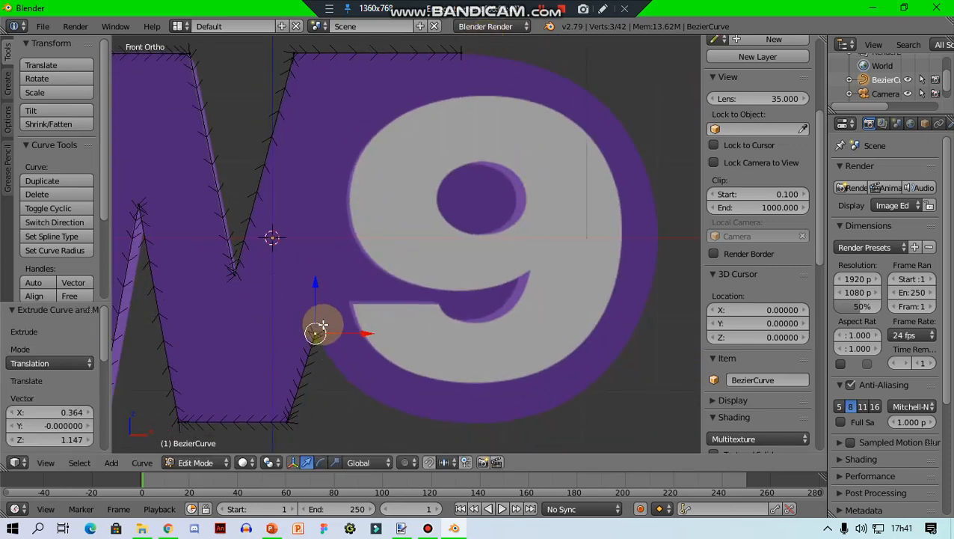
pyautogui.press('e')
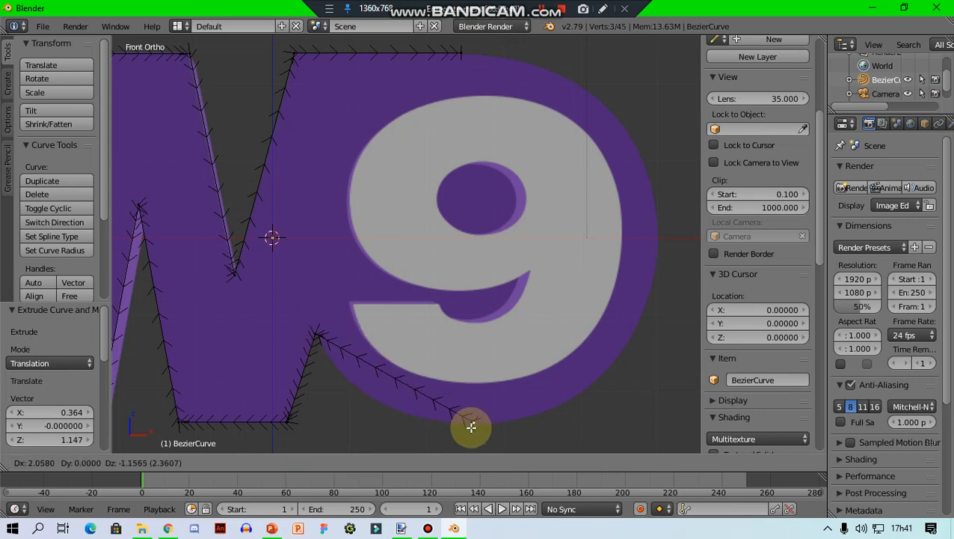
pyautogui.click(471, 427)
# Stretch the bottom point's handles about 0.601 and -0.674 along X so the segment follows the 9's rounded outline.
pyautogui.press('a')
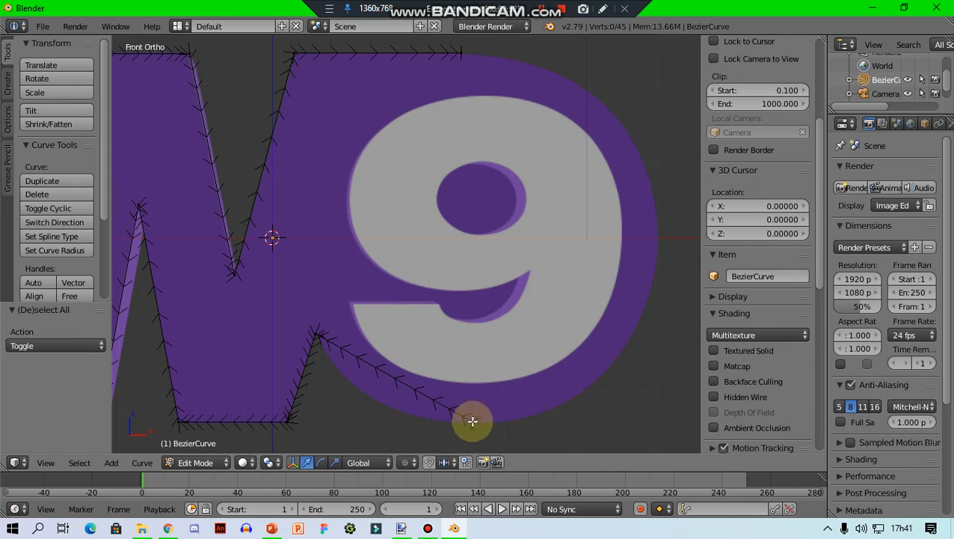
pyautogui.rightClick(473, 421)
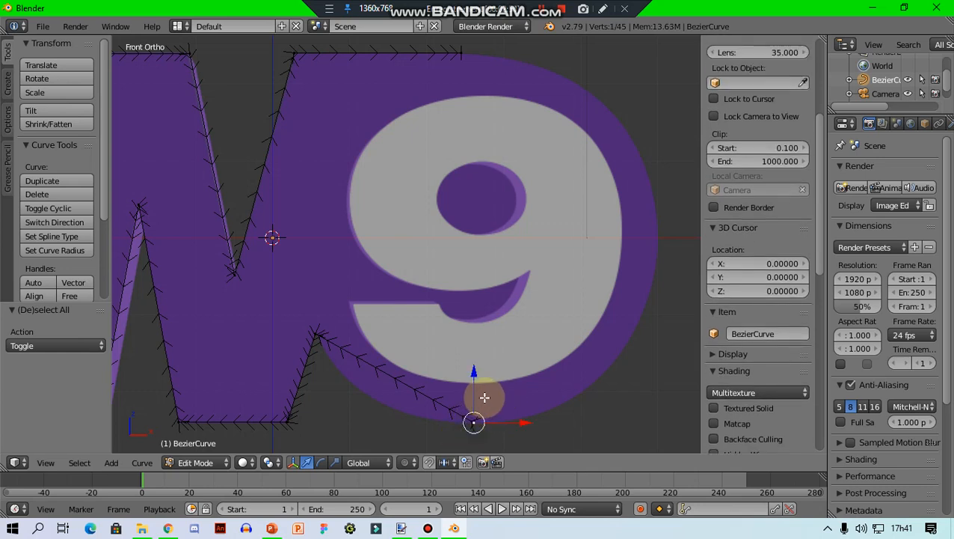
pyautogui.press('g')
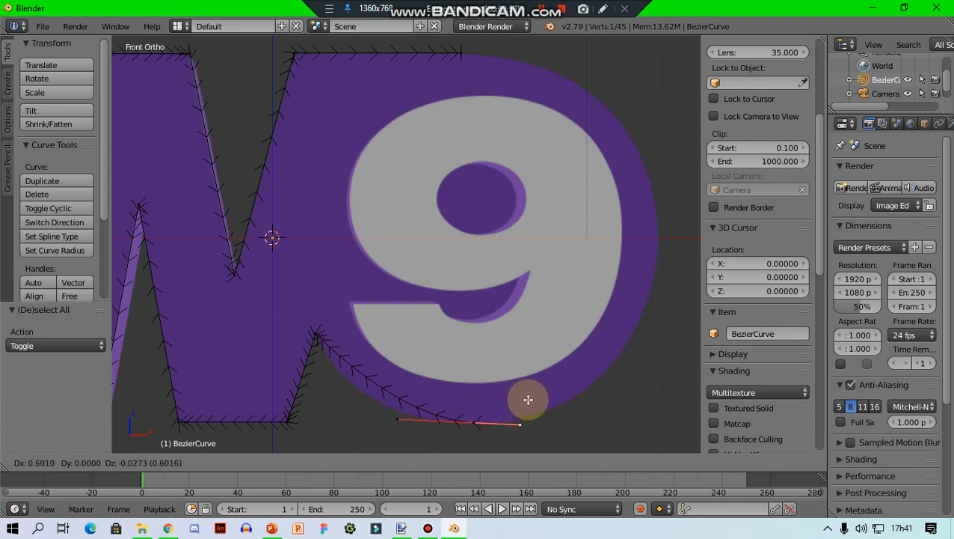
pyautogui.click(528, 398)
pyautogui.rightClick(393, 424)
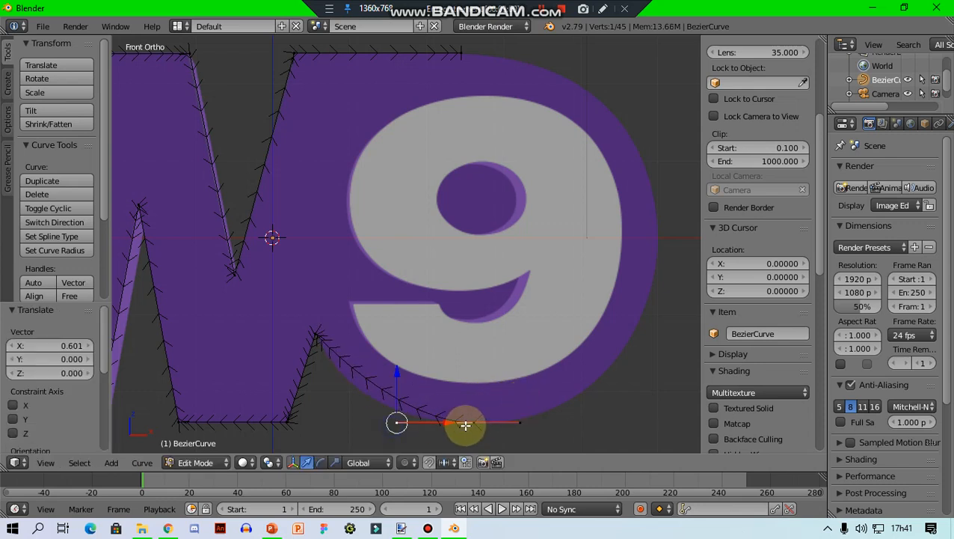
pyautogui.moveTo(450, 424); pyautogui.dragTo(385, 422)
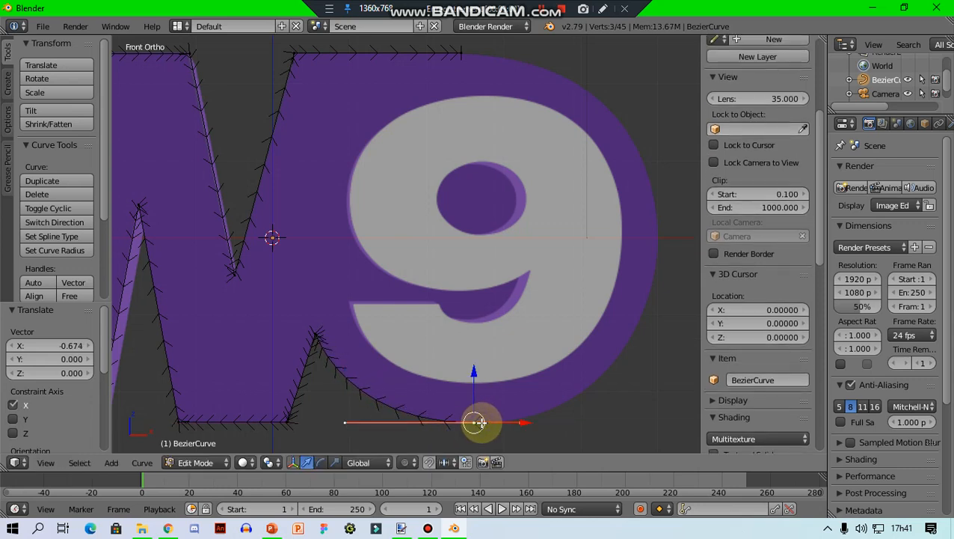
# Extrude the curve to the outline's rightmost point beside the 9 and move its inner handle about 1.512 in X and -2.213 in Z.
pyautogui.press('e')
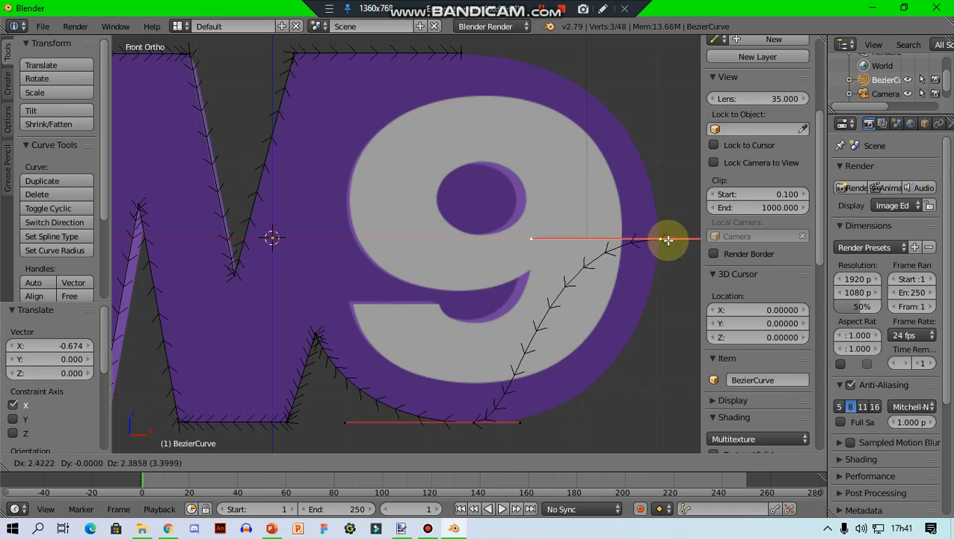
pyautogui.click(665, 238)
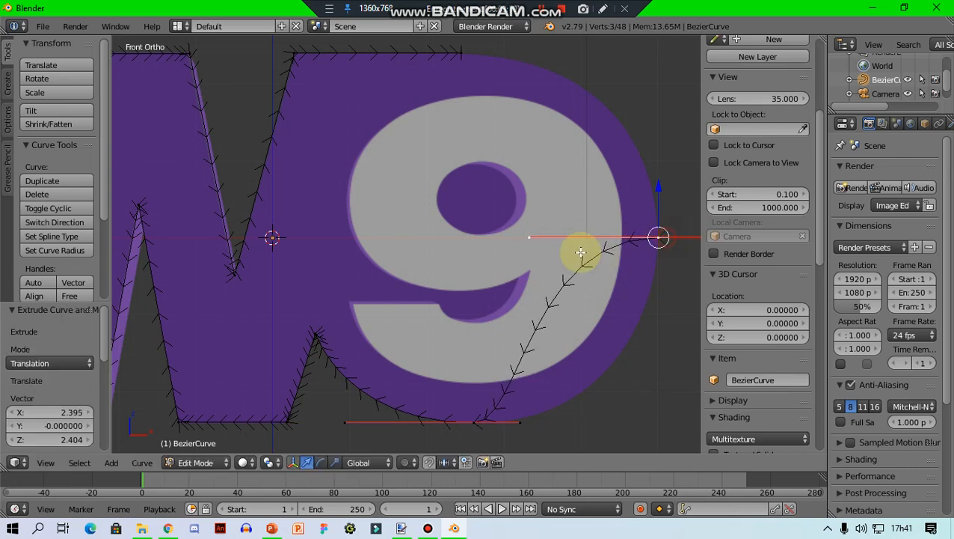
pyautogui.rightClick(530, 237)
pyautogui.press('g')
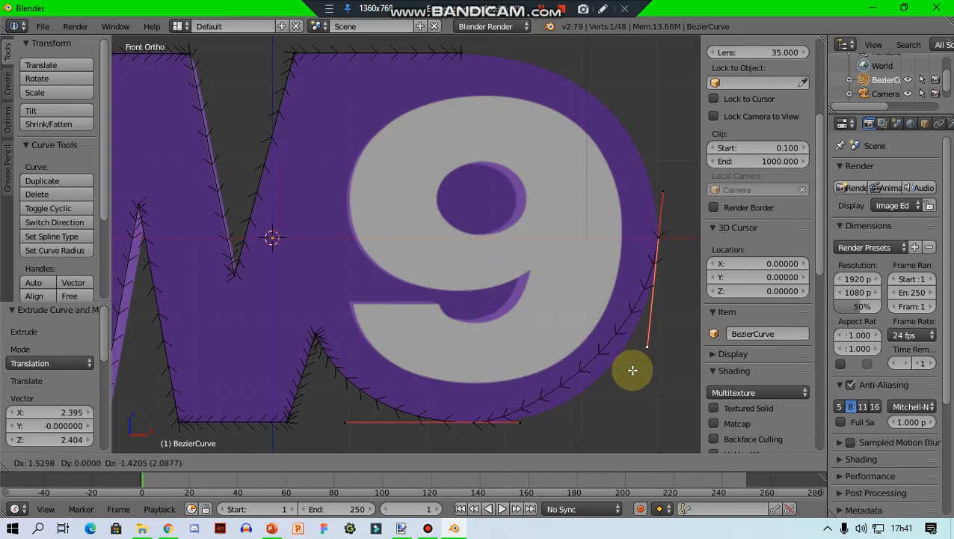
pyautogui.click(632, 428)
# Connect the outline's rightmost point to the curve's open end above the 9 with a new segment.
pyautogui.rightClick(660, 238)
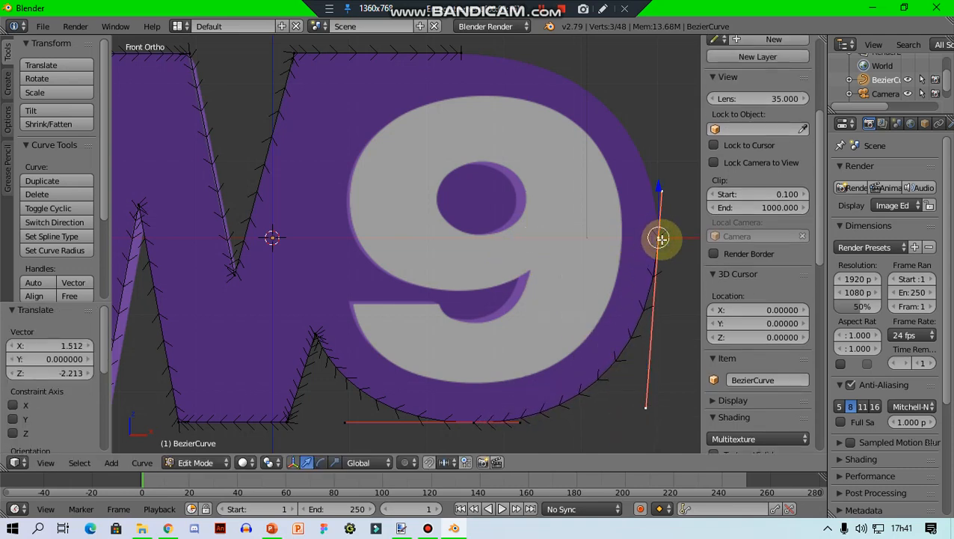
pyautogui.keyDown('shift'); pyautogui.rightClick(461, 53); pyautogui.keyUp('shift')
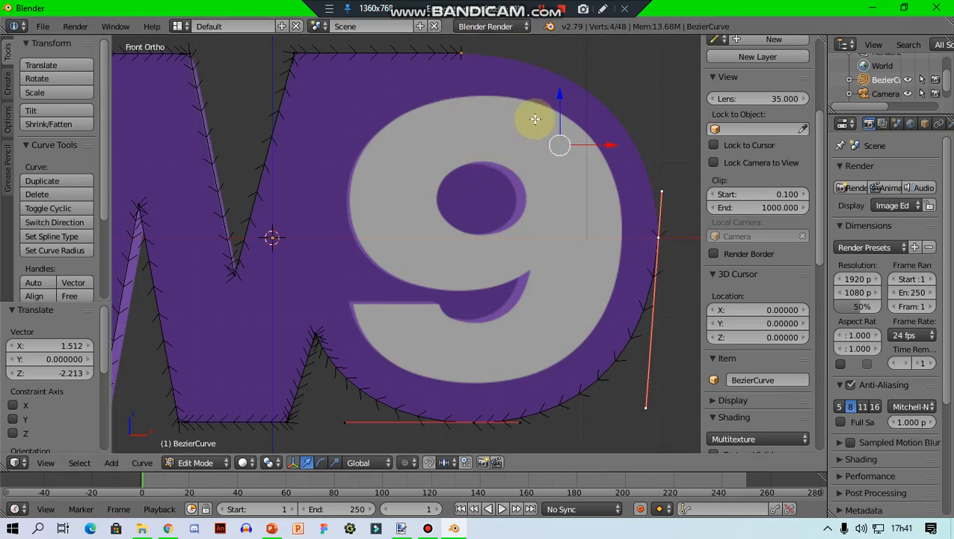
pyautogui.press('f')
# Raise the upper handle of the outline's rightmost point about 1.849 along Z so the closing segment follows the 9's purple outline.
pyautogui.rightClick(662, 187)
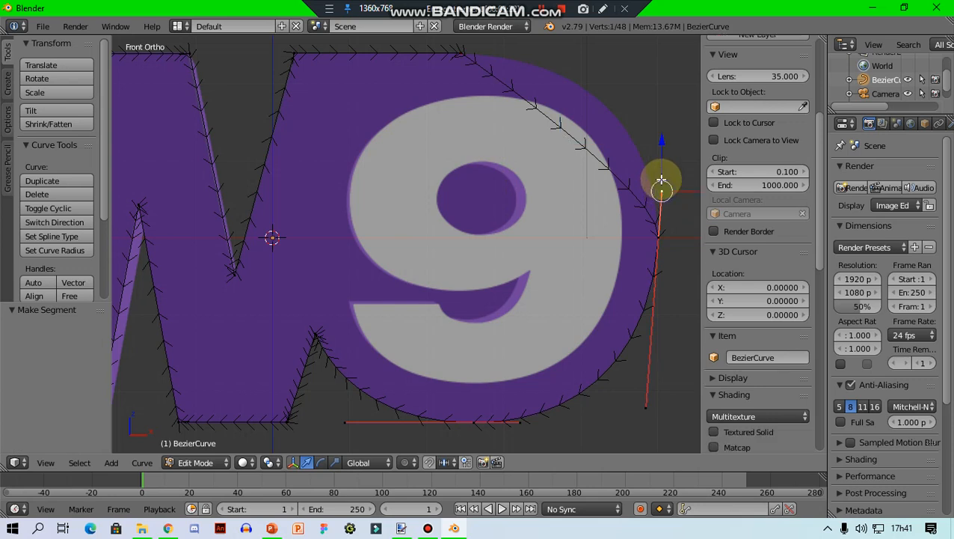
pyautogui.press('g')
pyautogui.press('z')
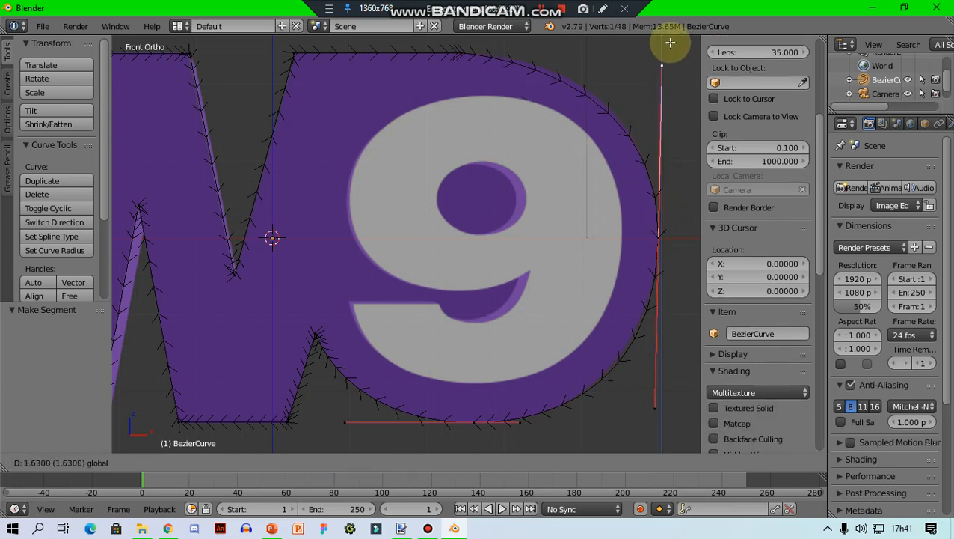
pyautogui.moveTo(671, 43); pyautogui.dragTo(666, 445)
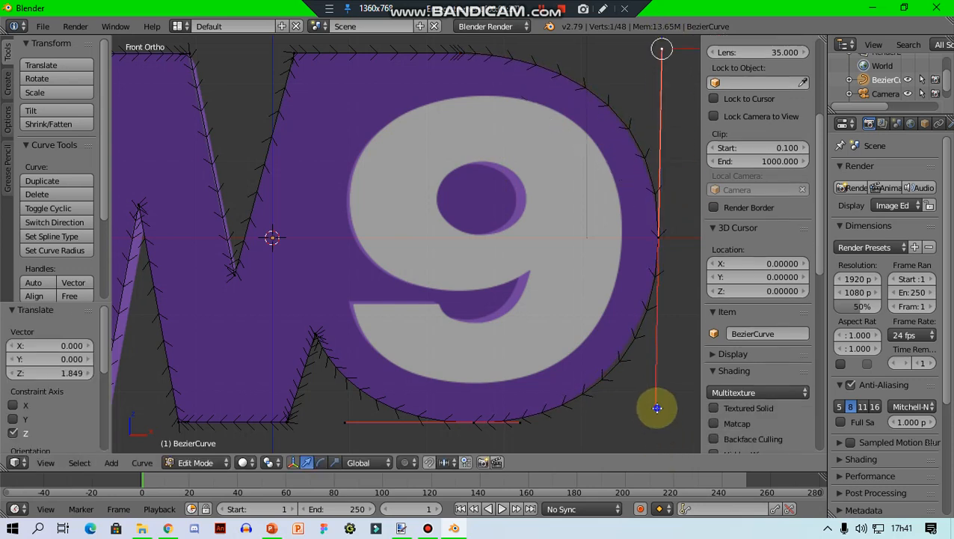
# Shift the rightmost point's lower handle about 0.146 along Z and 0.018 along X, and return to Object Mode.
pyautogui.press('g')
pyautogui.press('z')
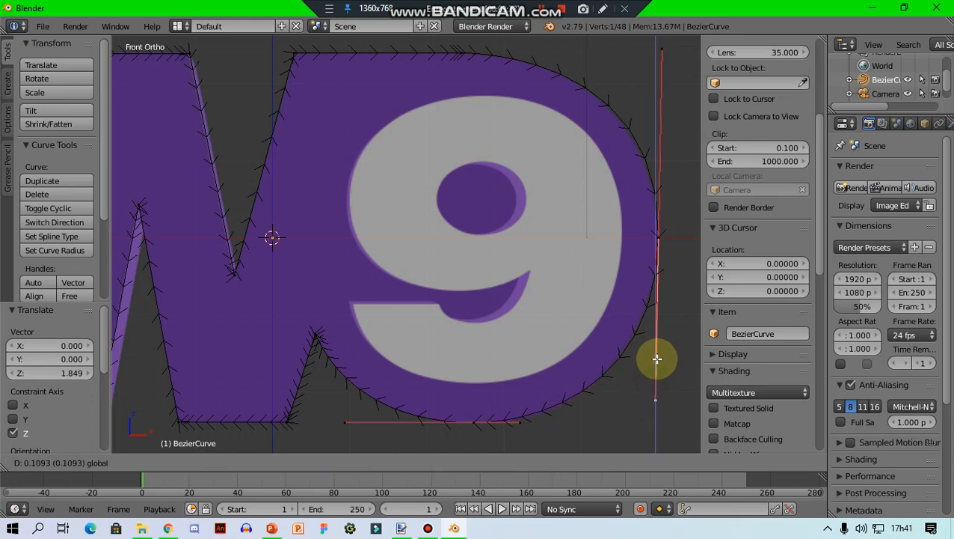
pyautogui.click(657, 359)
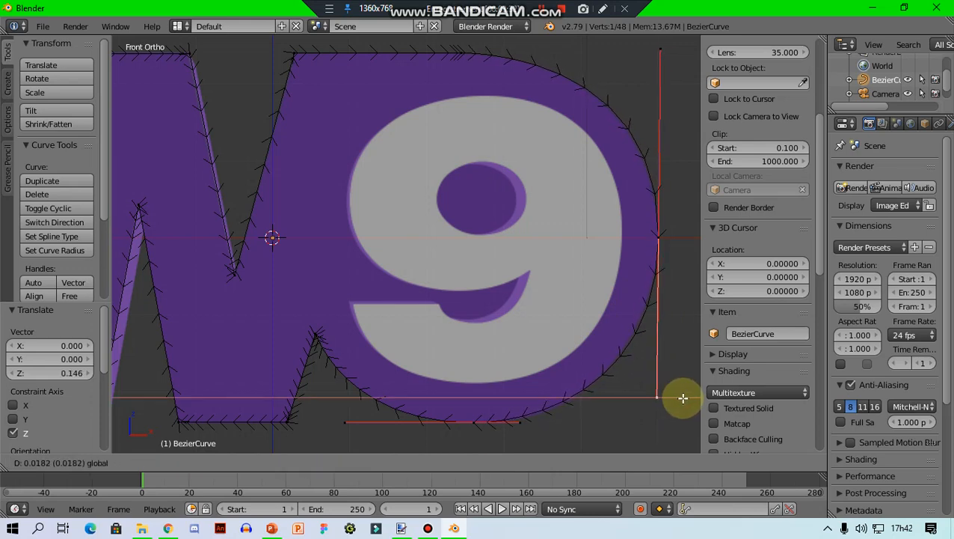
pyautogui.click(683, 398)
pyautogui.scroll(-2, 569, 287)
pyautogui.keyDown('shift'); pyautogui.moveTo(550, 319); pyautogui.dragTo(631, 360, button='middle'); pyautogui.keyUp('shift')
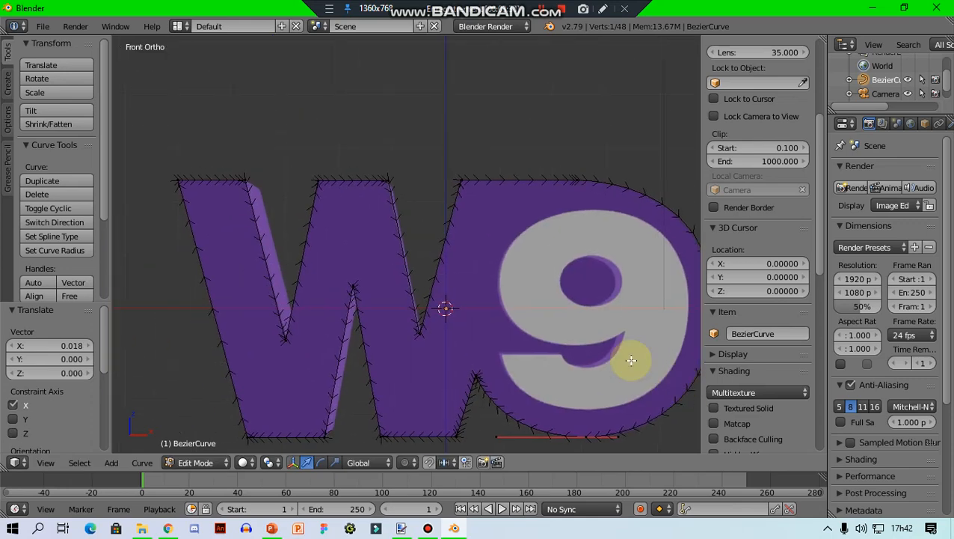
pyautogui.keyDown('shift'); pyautogui.moveTo(576, 330); pyautogui.dragTo(518, 315, button='middle'); pyautogui.keyUp('shift')
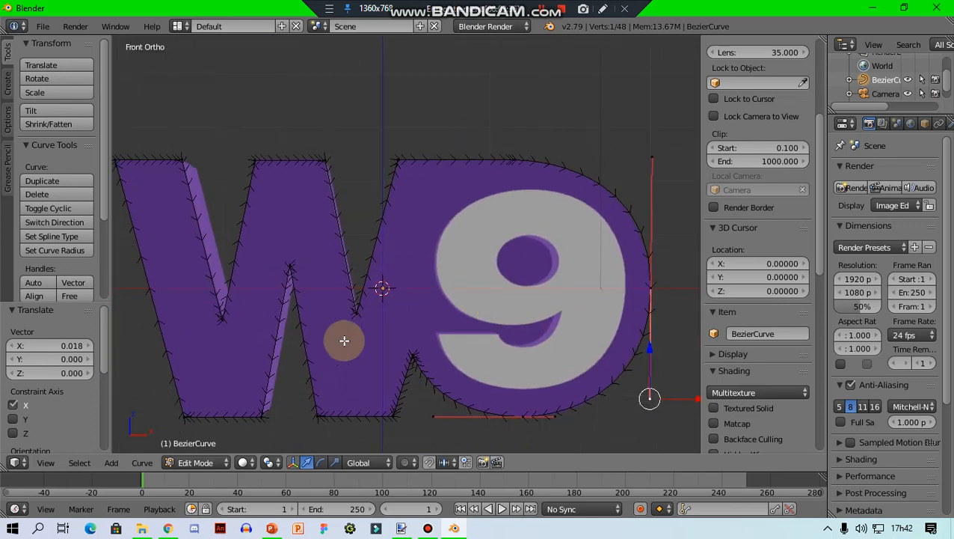
pyautogui.press('Tab')
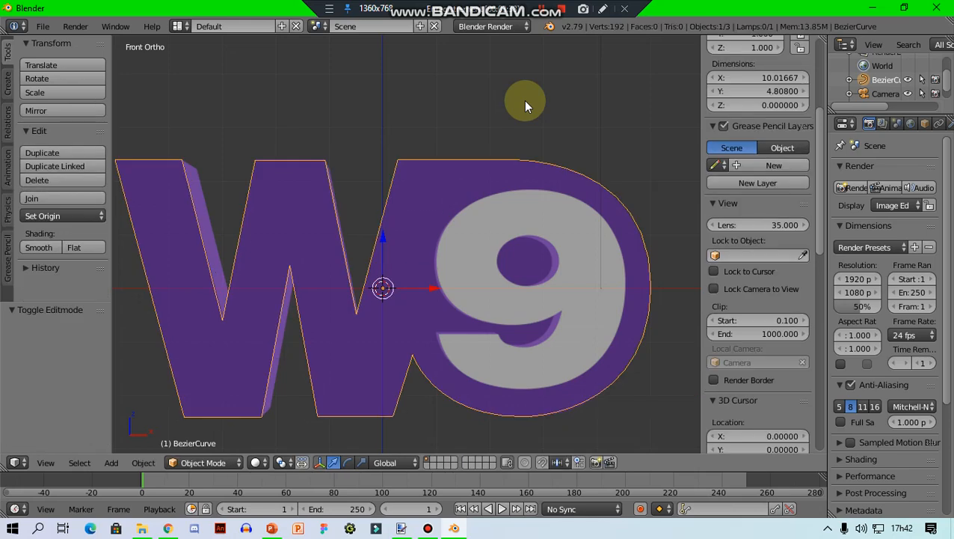
# Add a second Bezier curve, move it about 2.649 along X onto the 9, and rotate it 90° about X.
pyautogui.hotkey('shift', 'a')
pyautogui.moveTo(524, 100)
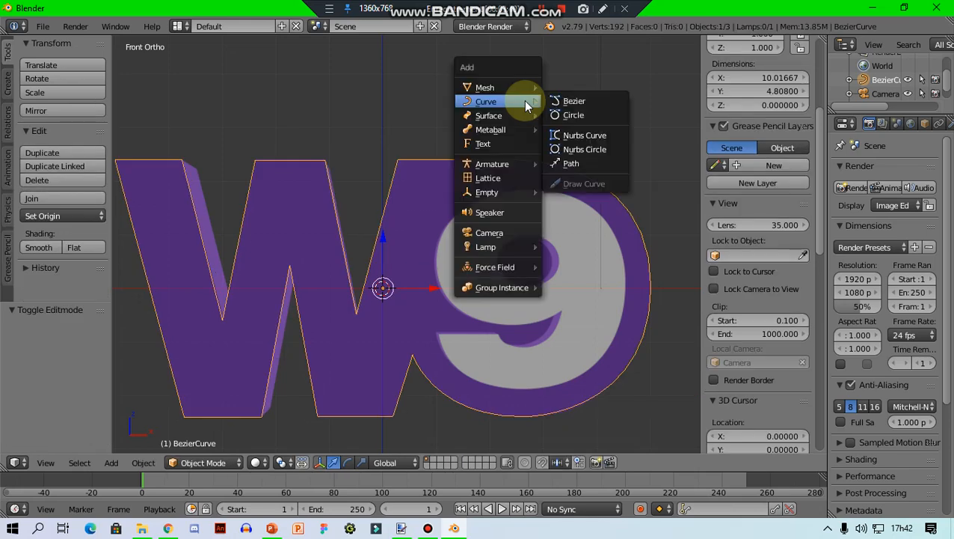
pyautogui.click(607, 102)
pyautogui.moveTo(420, 291); pyautogui.dragTo(560, 295)
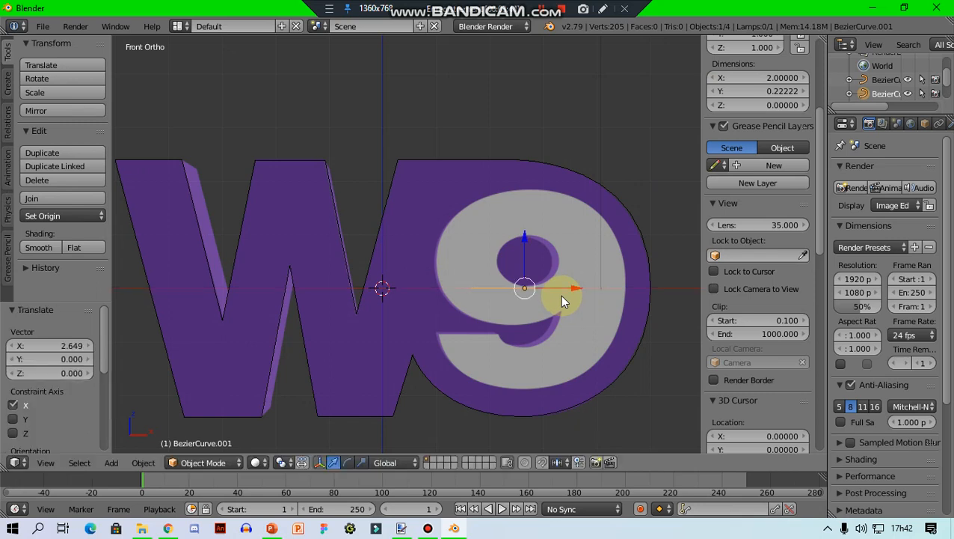
pyautogui.write('rx90')
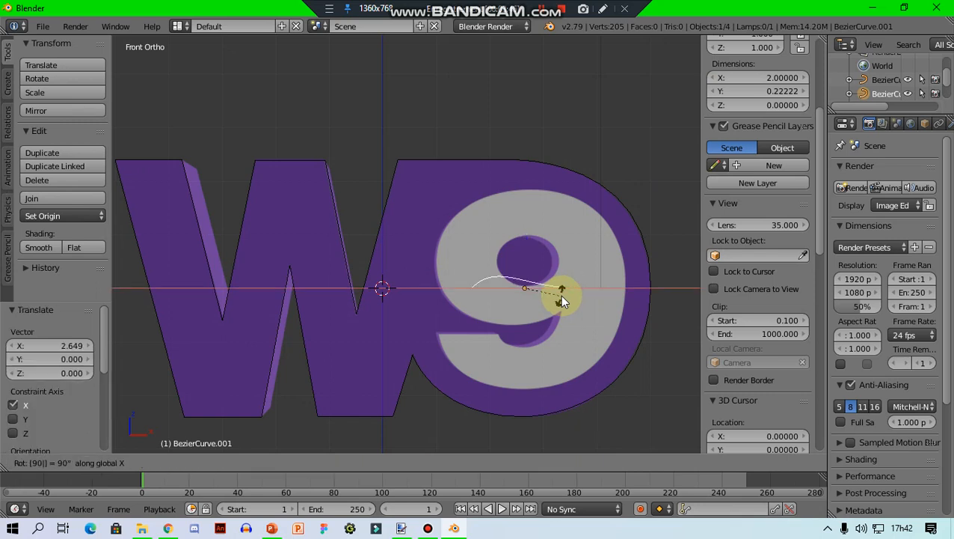
pyautogui.press('Return')
# Edit the new curve and move its start point to the grey 9's left edge, about -0.645 in X and 0.539 in Z.
pyautogui.scroll(3, 561, 294)
pyautogui.keyDown('shift'); pyautogui.moveTo(618, 284); pyautogui.dragTo(505, 249, button='middle'); pyautogui.keyUp('shift')
pyautogui.press('Tab')
pyautogui.keyDown('shift'); pyautogui.moveTo(581, 247); pyautogui.dragTo(458, 248, button='middle'); pyautogui.keyUp('shift')
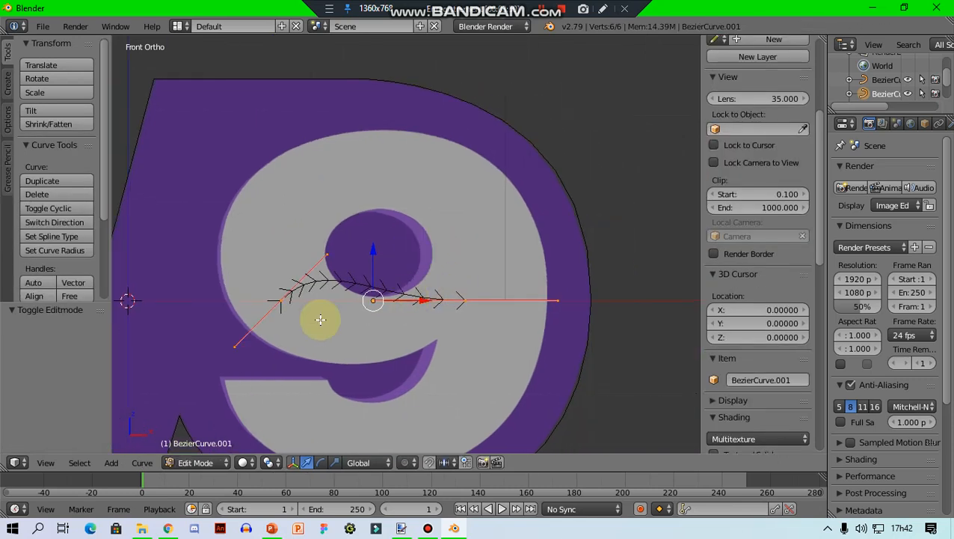
pyautogui.rightClick(274, 299)
pyautogui.press('g')
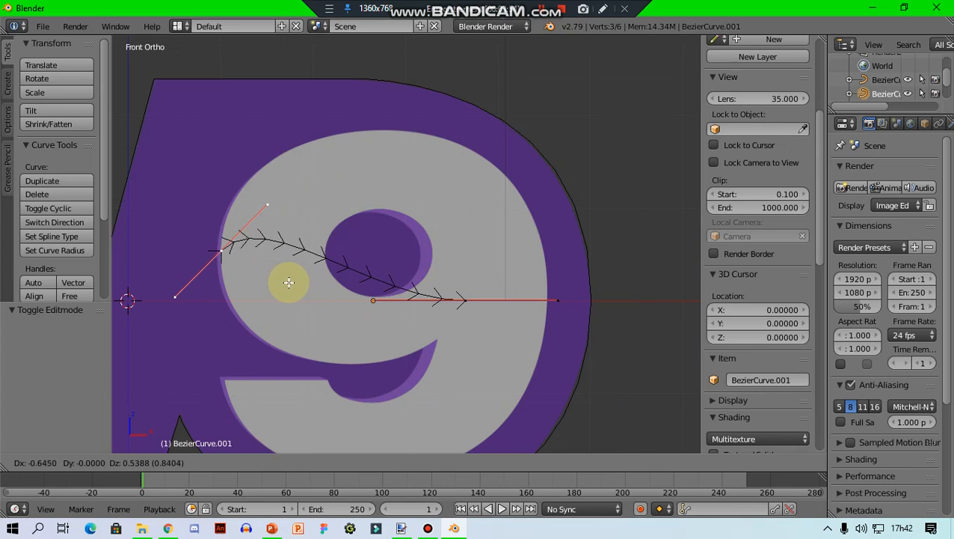
pyautogui.click(288, 282)
# Move the start point's upper handle about -0.531 in X and 0.630 in Z to align it nearly vertically.
pyautogui.rightClick(267, 204)
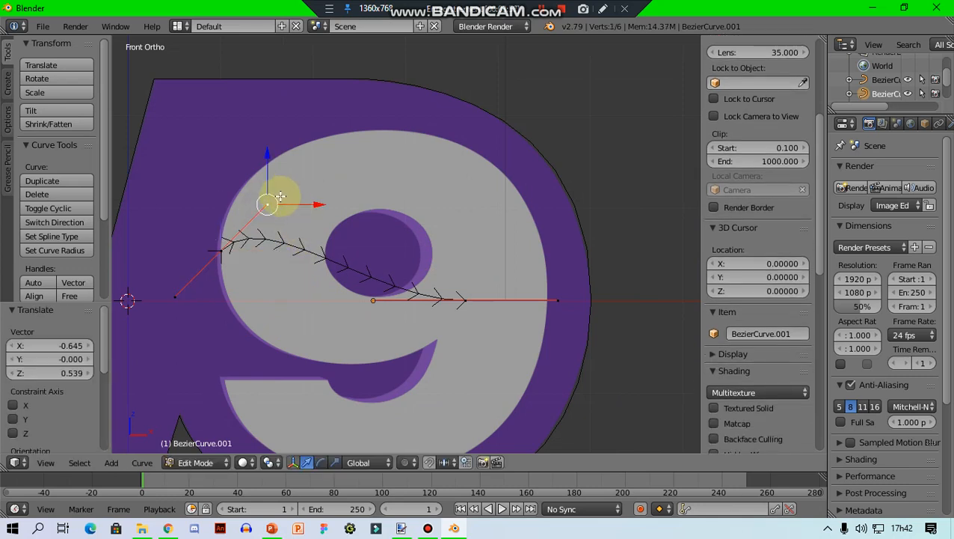
pyautogui.press('g')
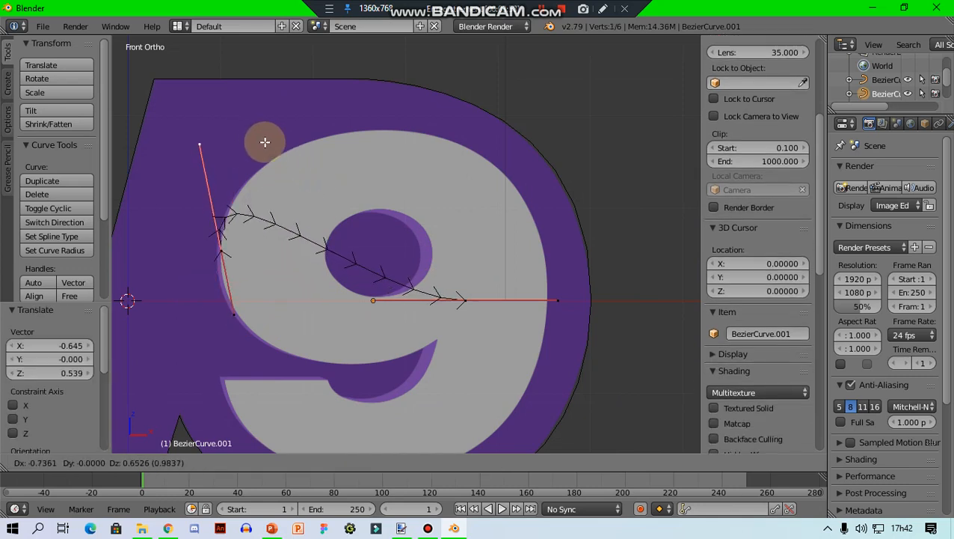
pyautogui.click(276, 141)
# Move the curve's end point to the grey 9's top edge, about -0.926 in X and 1.852 in Z, and lower the start handle about 0.417.
pyautogui.rightClick(459, 299)
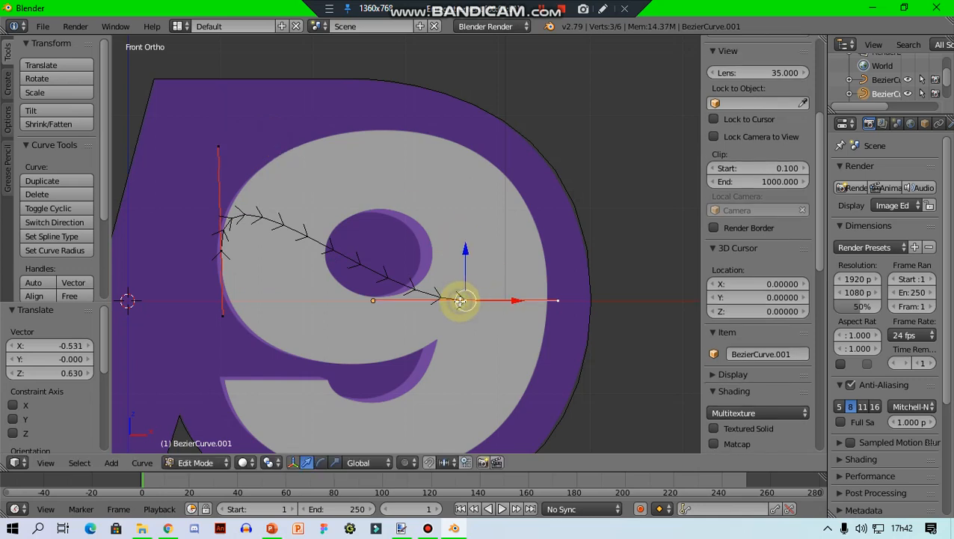
pyautogui.press('g')
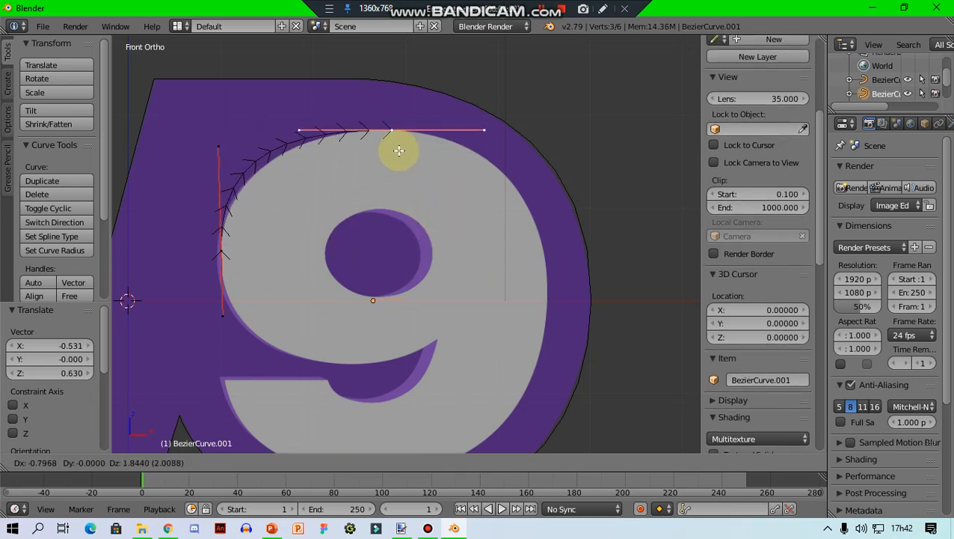
pyautogui.click(389, 148)
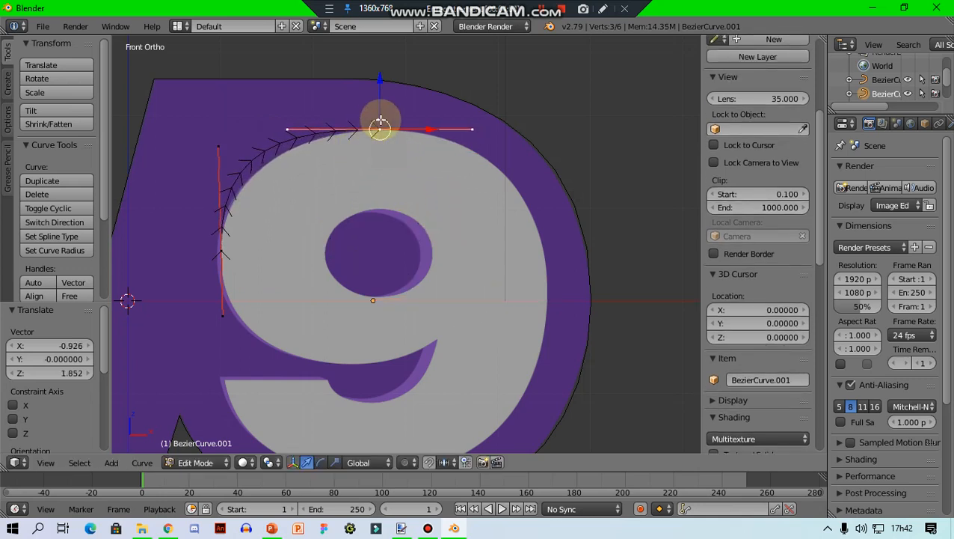
pyautogui.press('g')
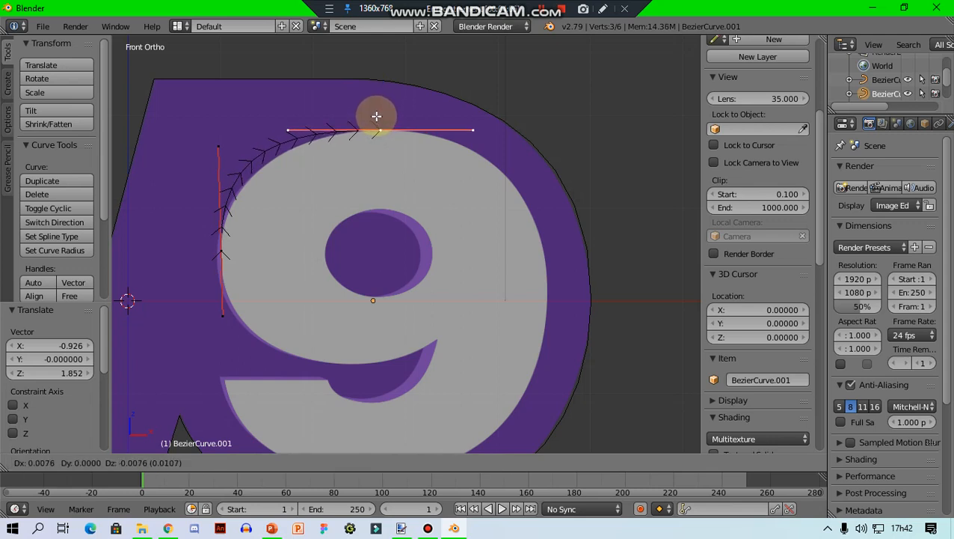
pyautogui.click(376, 117)
pyautogui.rightClick(216, 148)
pyautogui.moveTo(219, 133); pyautogui.dragTo(218, 184)
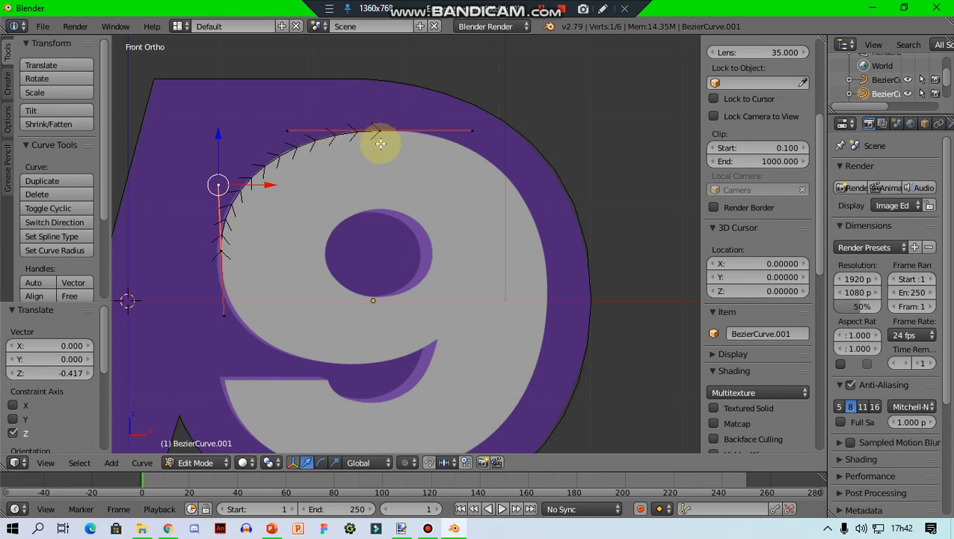
# Extrude the curve about 1.829 in X and -1.821 in Z to the grey 9's right edge, moving its inner handle about 1.002 and 1.305.
pyautogui.press('e')
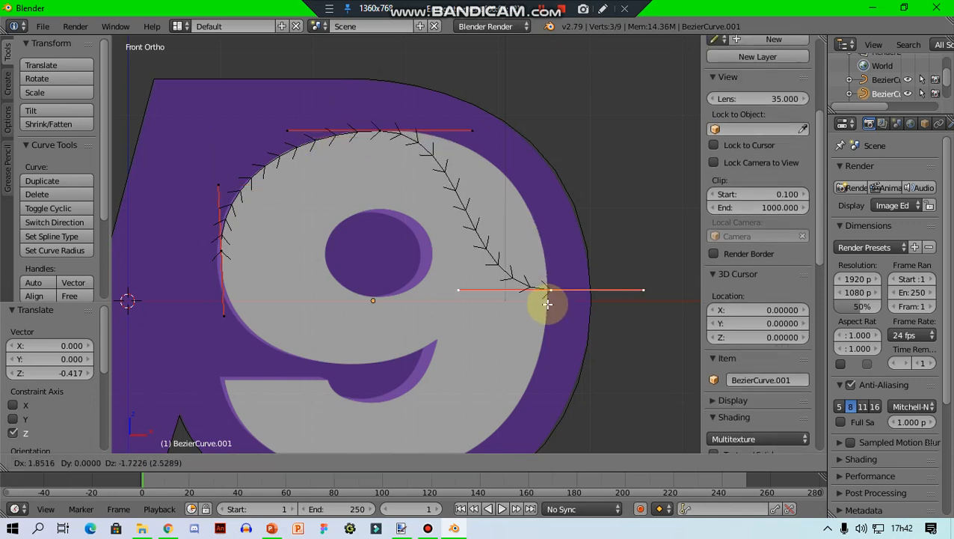
pyautogui.click(548, 300)
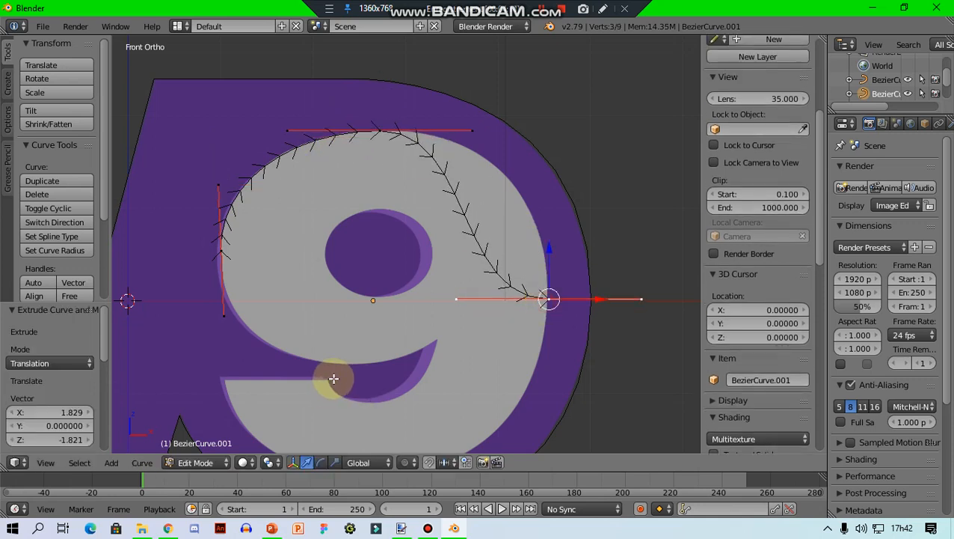
pyautogui.rightClick(466, 300)
pyautogui.press('g')
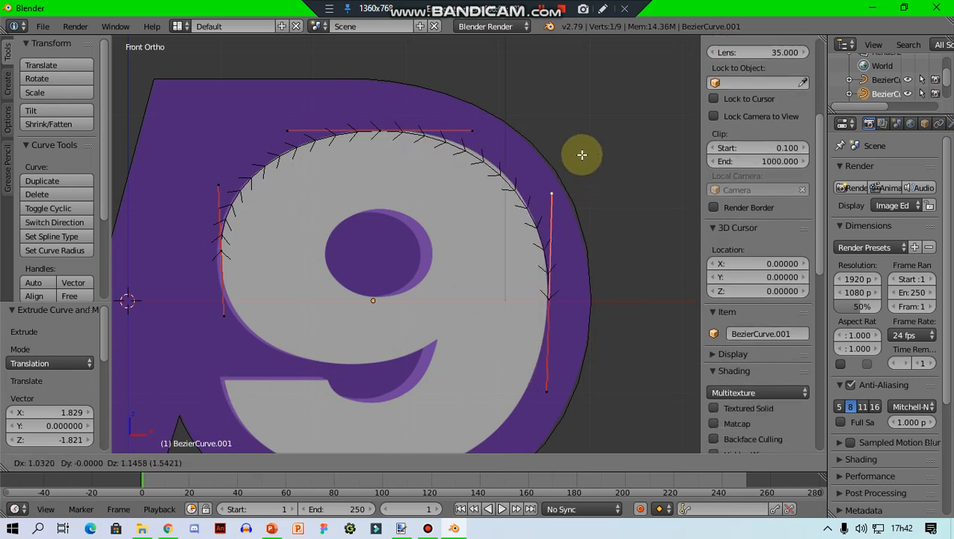
pyautogui.click(579, 139)
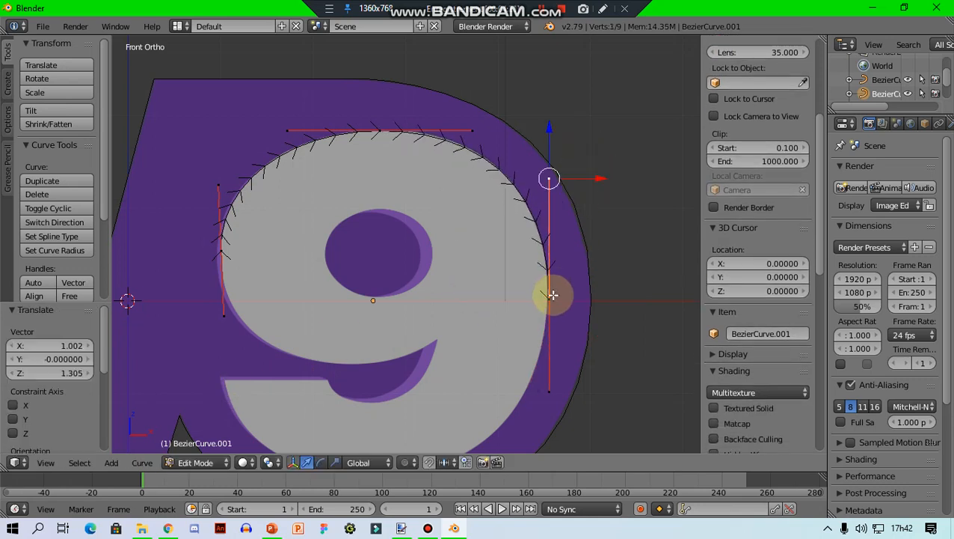
# Extrude the curve about -1.859 in X and -1.882 in Z to the 9's bottom edge, moving its inner handle about 1.161 and -1.366.
pyautogui.keyDown('shift'); pyautogui.moveTo(550, 276); pyautogui.dragTo(565, 220, button='middle'); pyautogui.keyUp('shift')
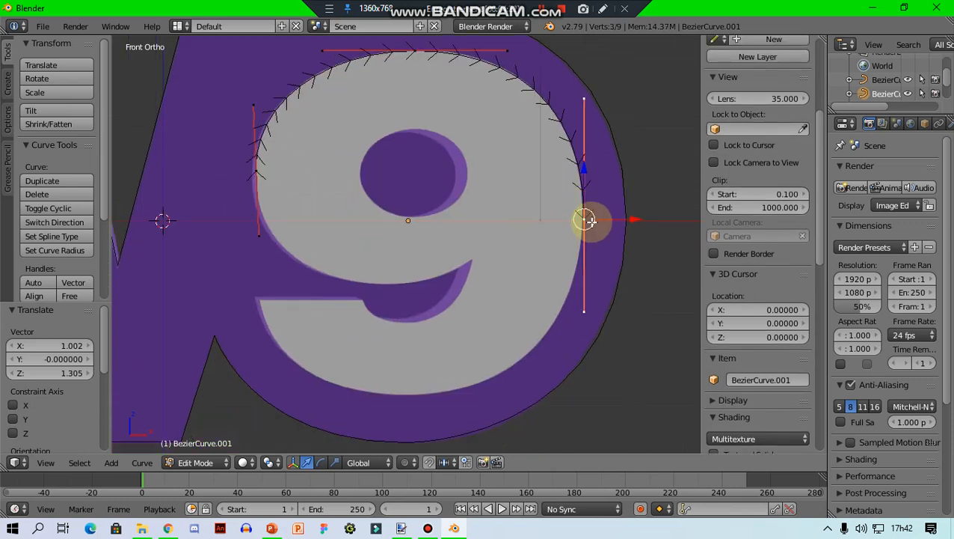
pyautogui.press('g')
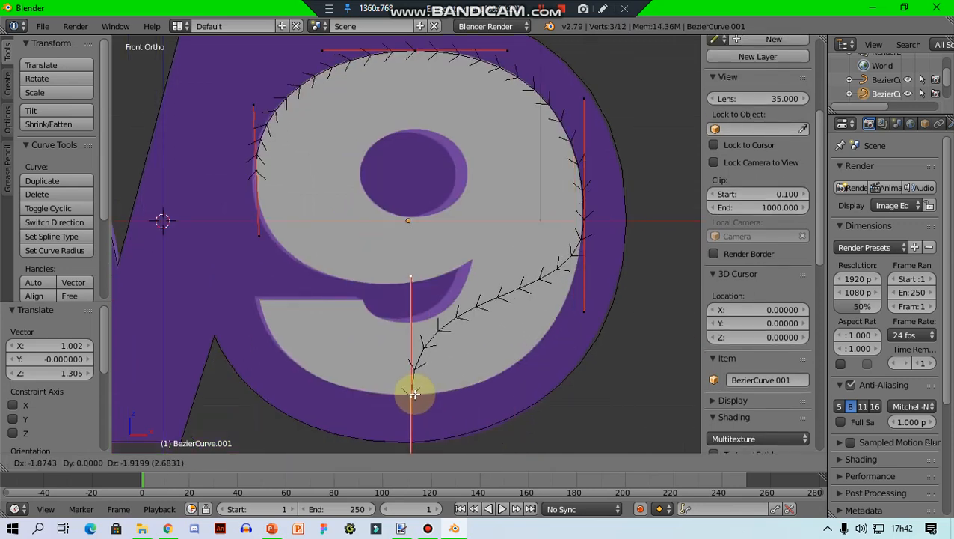
pyautogui.click(415, 393)
pyautogui.rightClick(416, 275)
pyautogui.press('g')
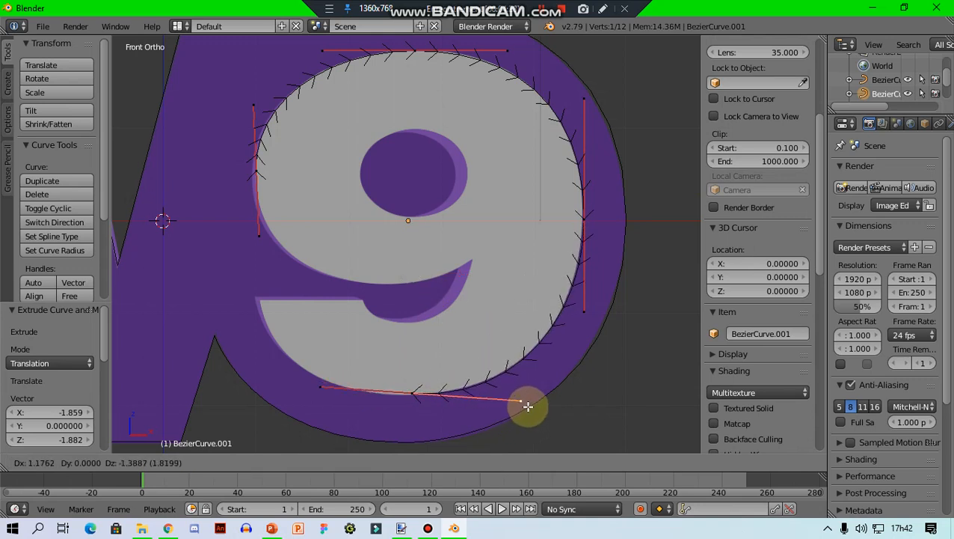
pyautogui.click(518, 407)
# Extrude the curve about -1.639 in X and 0.994 in Z to the tail's outer corner, moving its inner handle about -0.994 and -0.675.
pyautogui.rightClick(413, 392)
pyautogui.press('e')
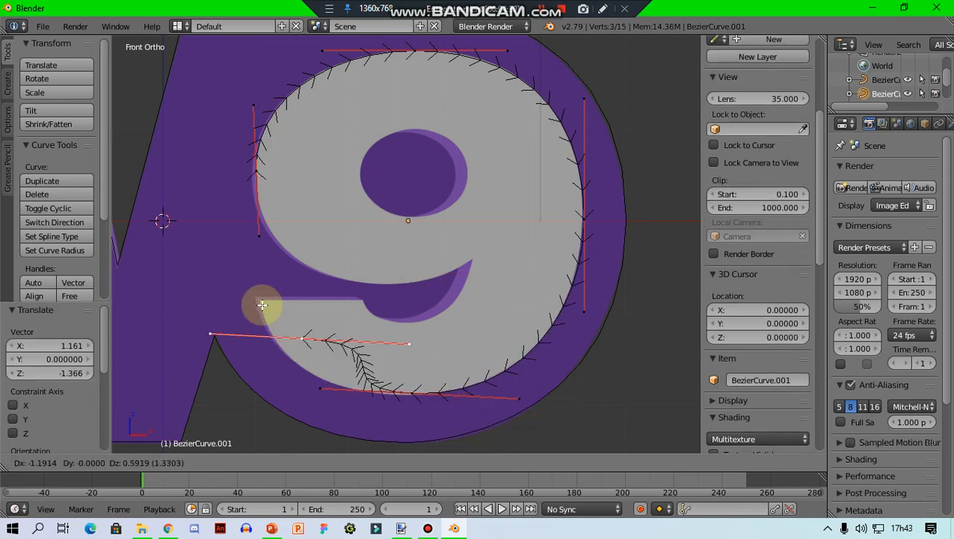
pyautogui.click(262, 301)
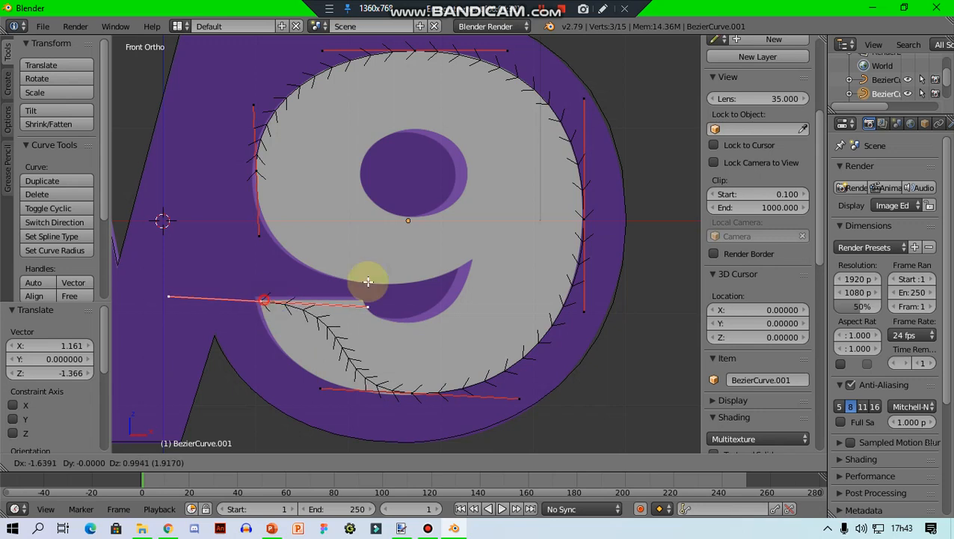
pyautogui.rightClick(368, 303)
pyautogui.press('g')
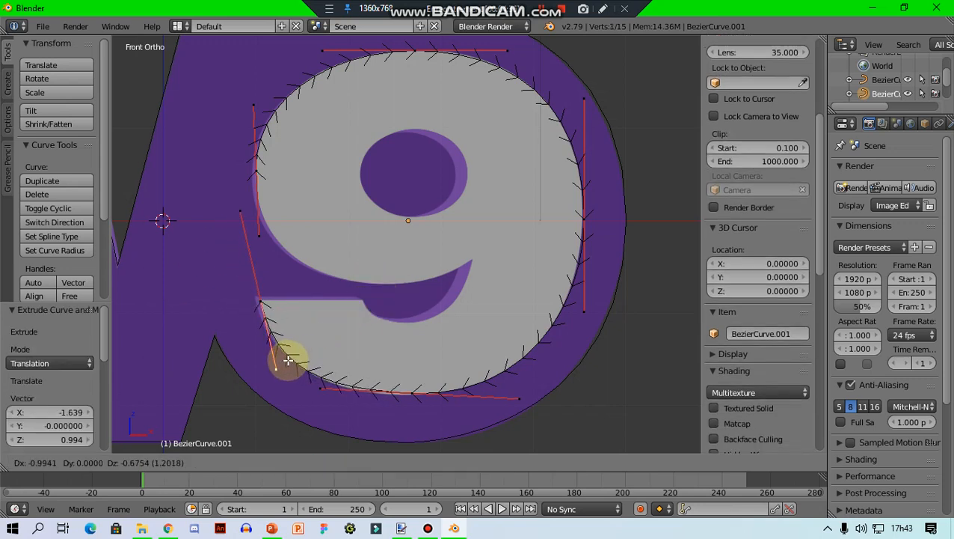
pyautogui.click(288, 361)
# Nudge the grey 9's bottom curve point about -0.046 in X and -0.015 in Z.
pyautogui.rightClick(411, 390)
pyautogui.press('g')
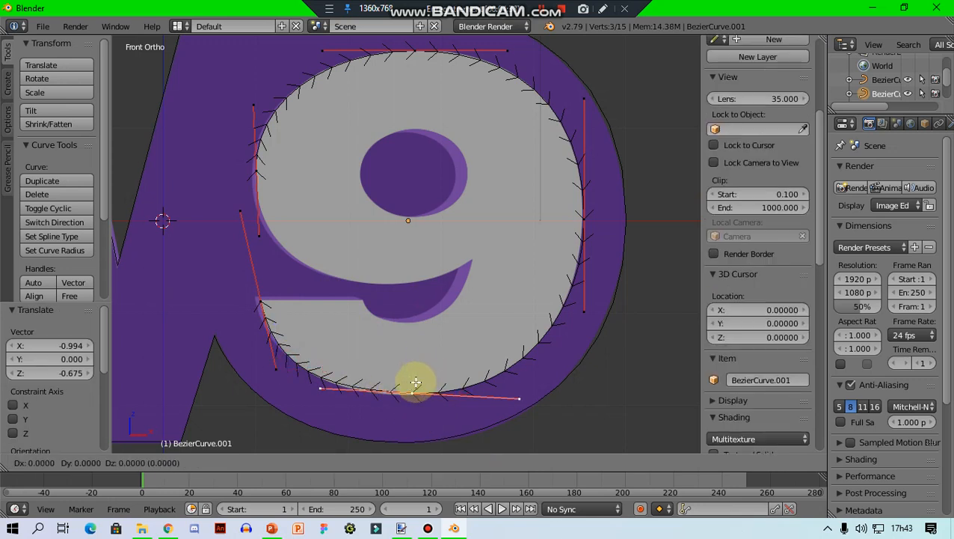
pyautogui.click(415, 380)
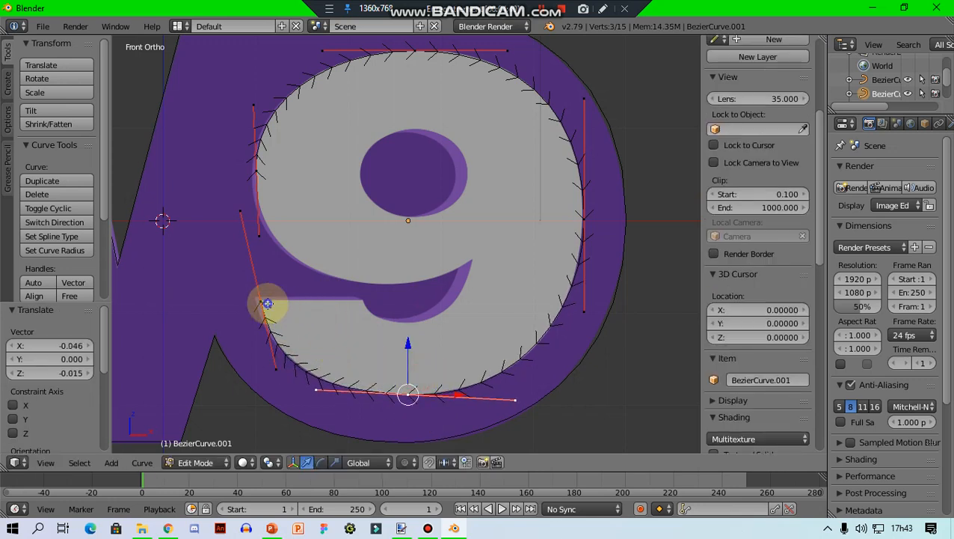
# Extrude the curve about 1.123 in X and 0.015 in Z to the tail's inner corner, and scale the new point's handles to 0.
pyautogui.rightClick(267, 302)
pyautogui.press('g')
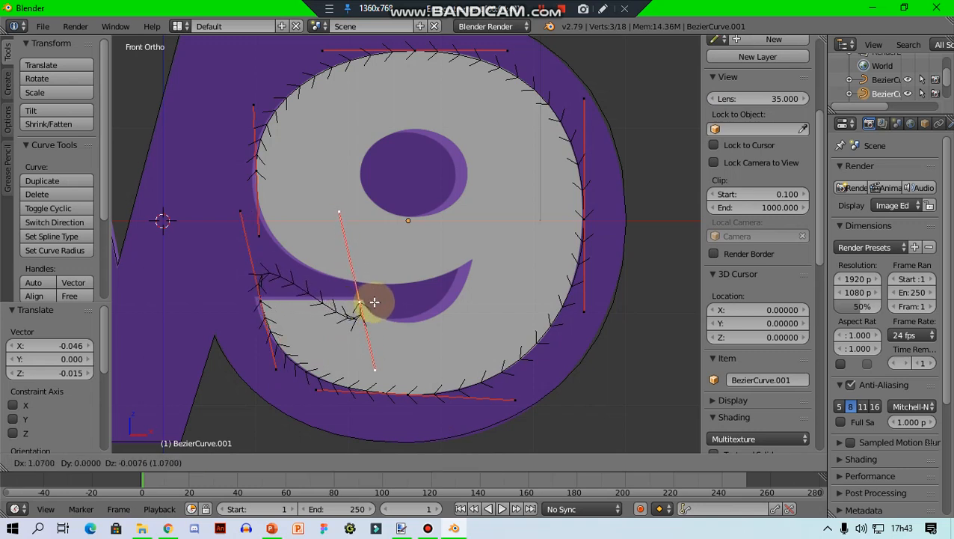
pyautogui.click(371, 302)
pyautogui.press('s')
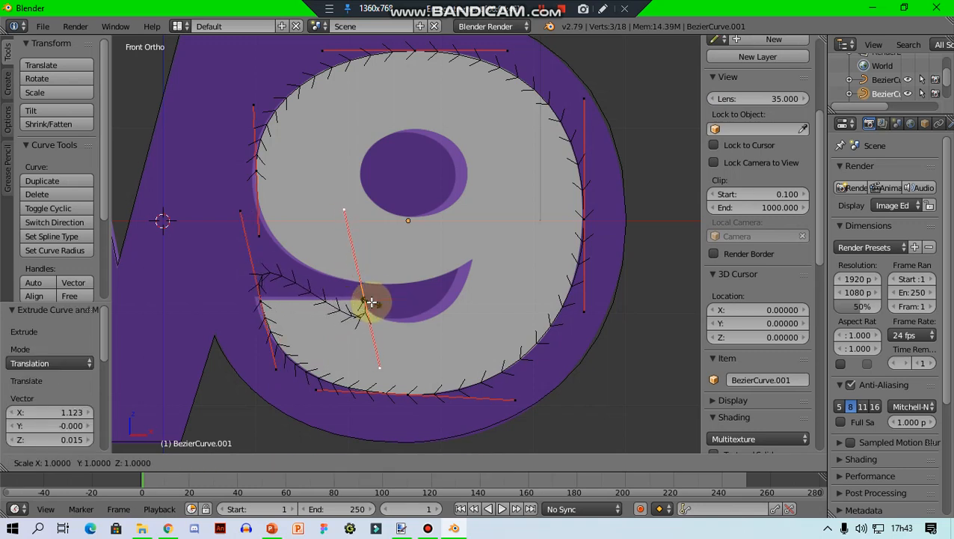
pyautogui.press('0')
pyautogui.press('Return')
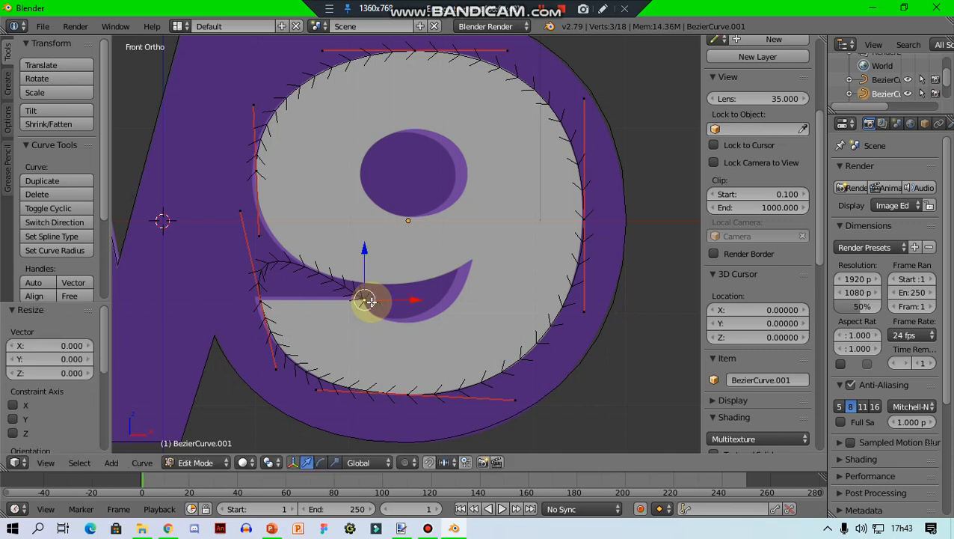
# Scale the handles of the tail's outer corner point to 0 so the corner is sharp.
pyautogui.rightClick(259, 301)
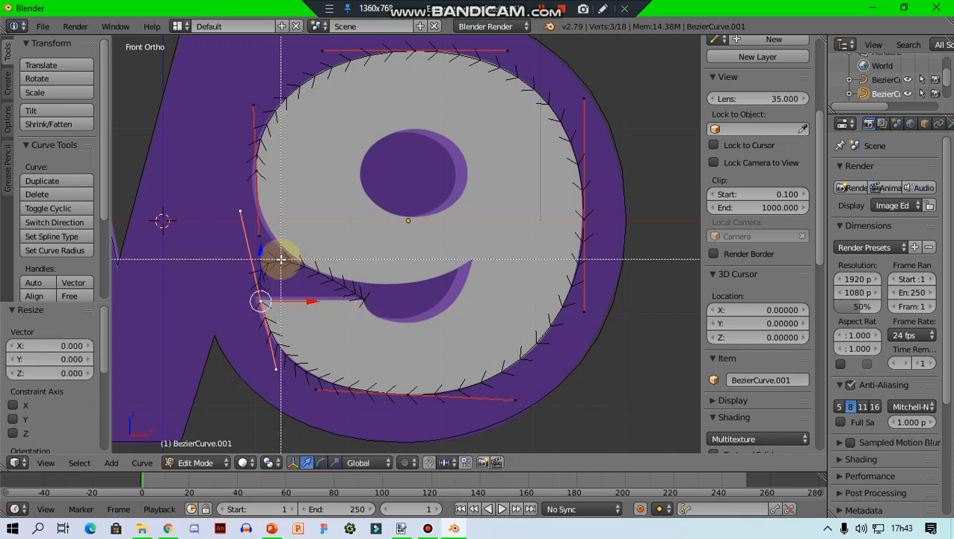
pyautogui.moveTo(281, 258); pyautogui.dragTo(231, 315)
pyautogui.press('s')
pyautogui.press('0')
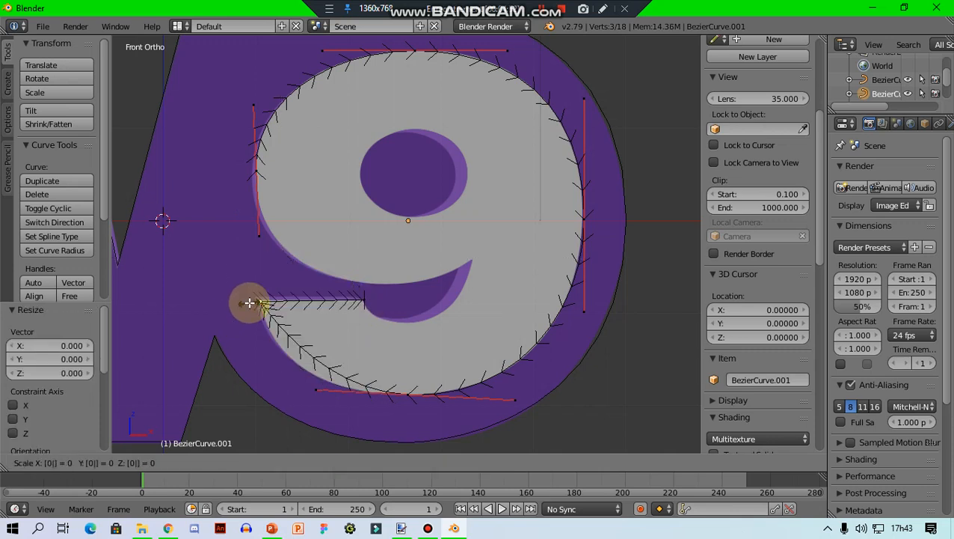
pyautogui.press('Return')
# Move the 9's bottom point's left handle about -0.5 in X and -0.09 in Z, and its right handle about 0.099 and -0.038.
pyautogui.rightClick(315, 392)
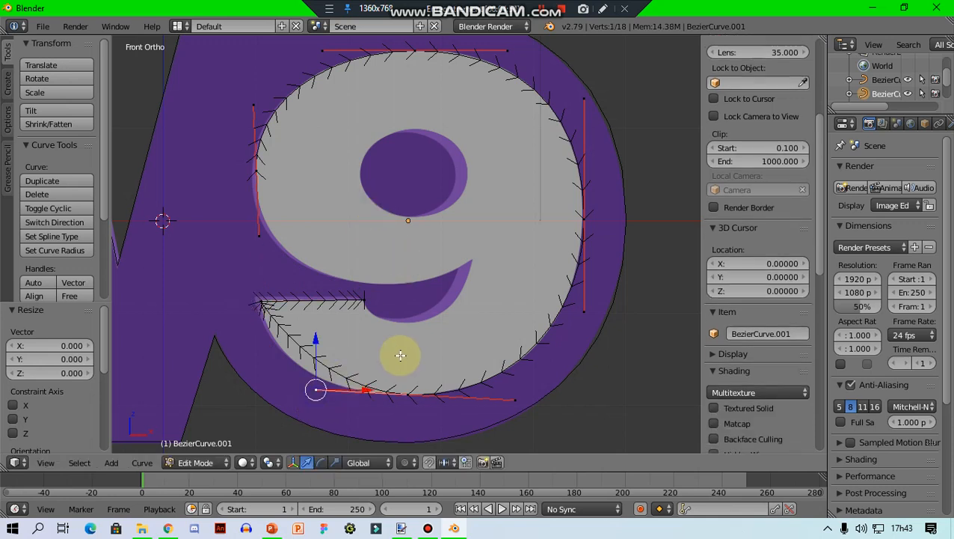
pyautogui.press('g')
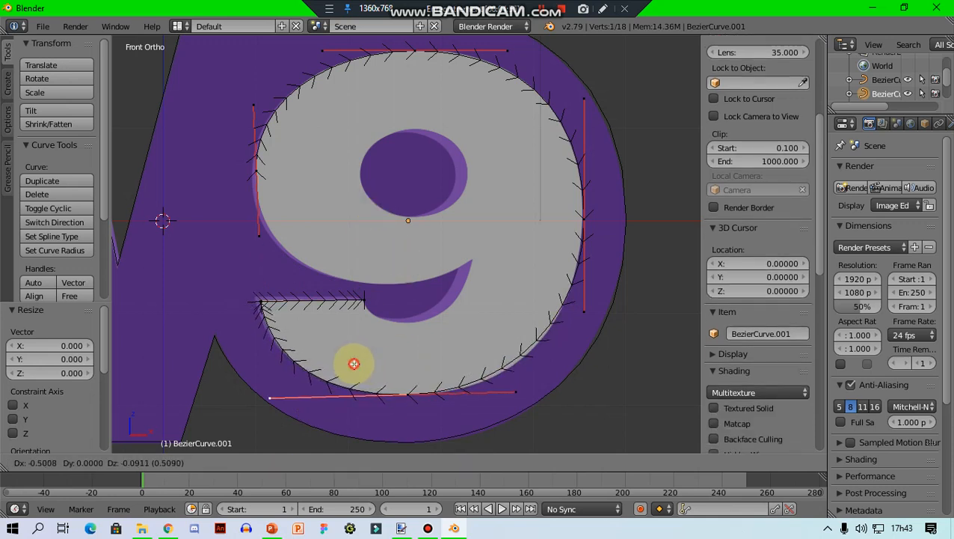
pyautogui.click(354, 363)
pyautogui.moveTo(516, 391); pyautogui.dragTo(525, 394)
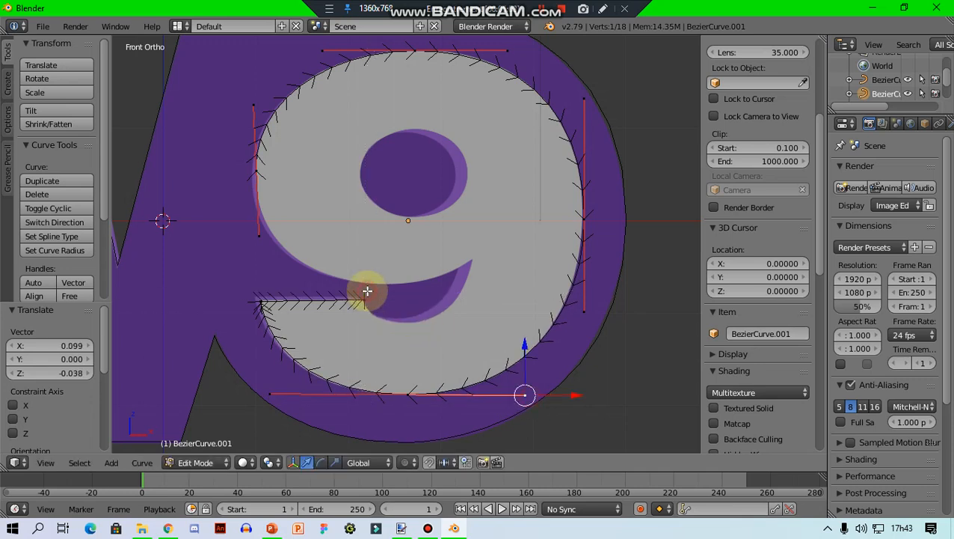
# Snap the 3D cursor to the scene's centre and deselect all curve points.
pyautogui.hotkey('shift', 's')
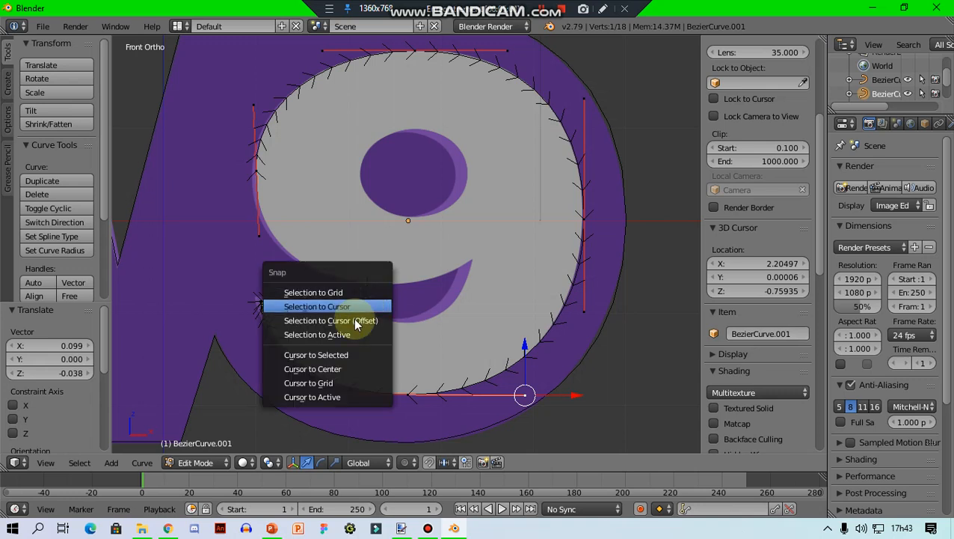
pyautogui.click(342, 369)
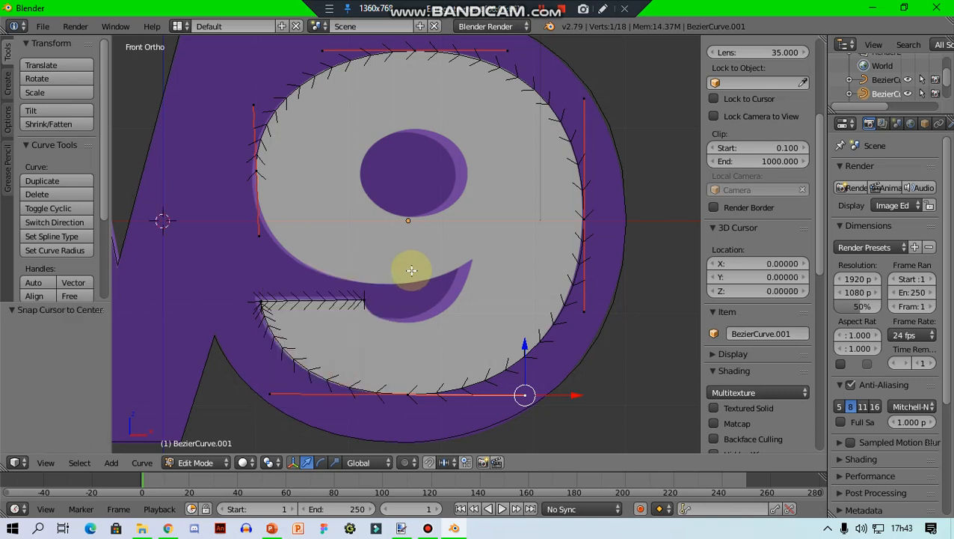
pyautogui.press('a')
# Extrude the tail's inner corner about 0.539 in X and -0.243 in Z to the notch's bottom, moving the new point's left handle about -0.516 and -0.053.
pyautogui.rightClick(365, 297)
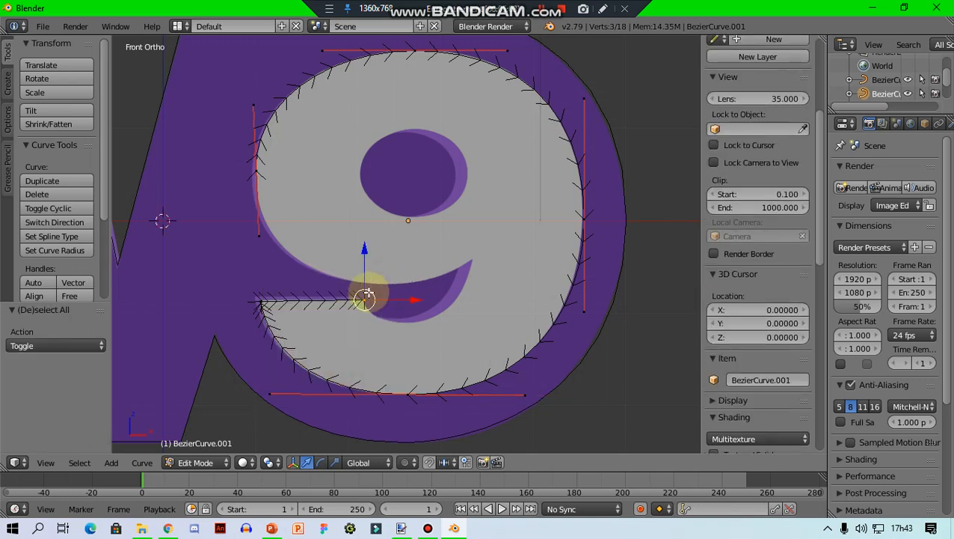
pyautogui.press('g')
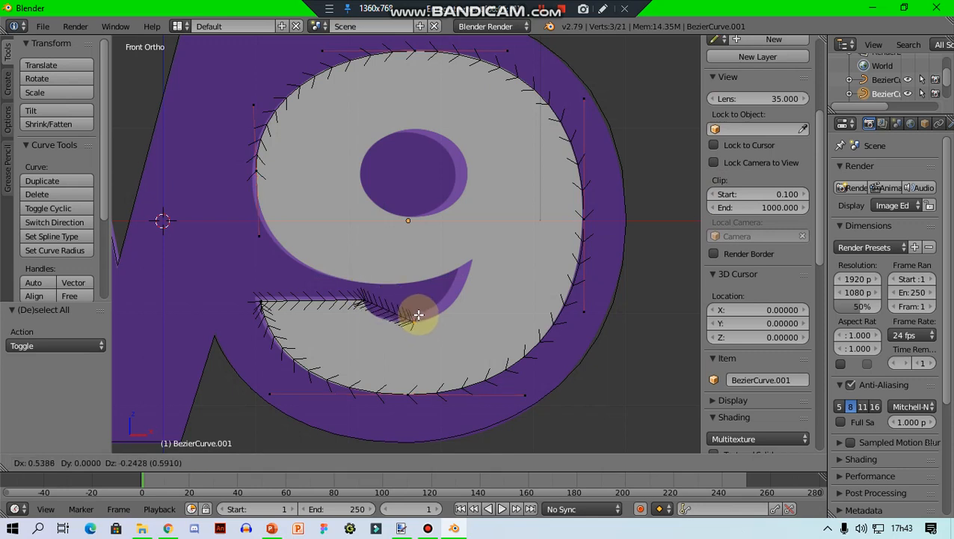
pyautogui.click(418, 314)
pyautogui.moveTo(419, 318); pyautogui.dragTo(382, 318, button='right')
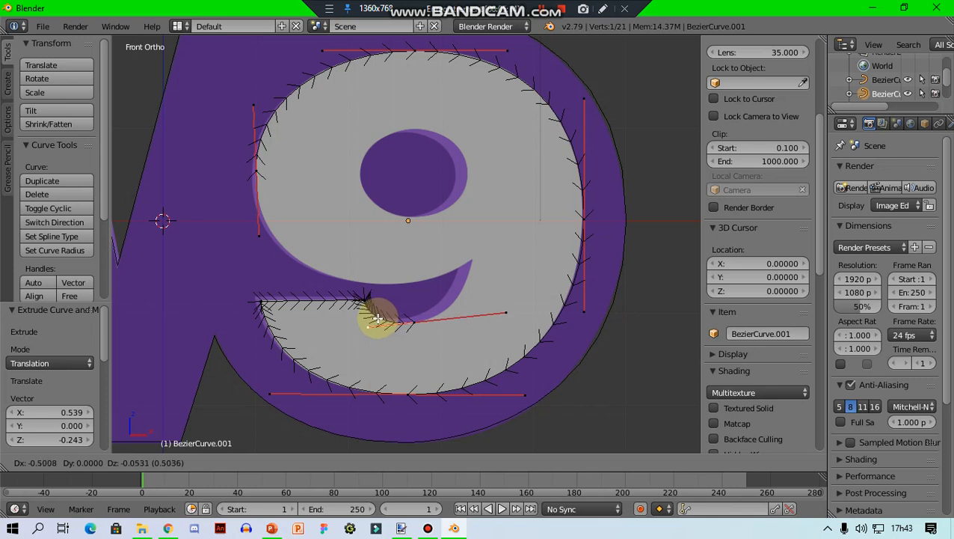
pyautogui.click(378, 318)
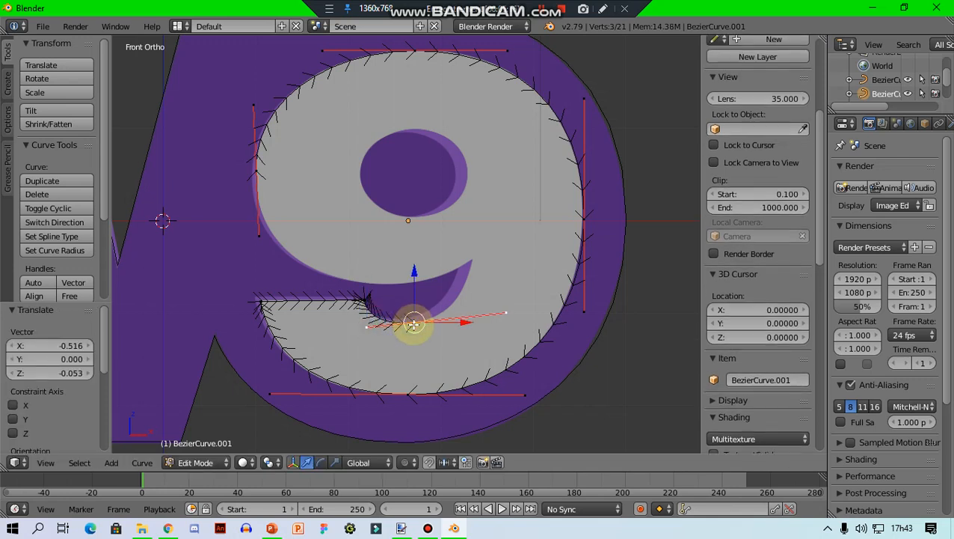
# Extrude the curve about 0.637 in X and 0.691 in Z to the notch's tip, fitting the handles between both points to the notch's edge.
pyautogui.press('e')
pyautogui.click(473, 260)
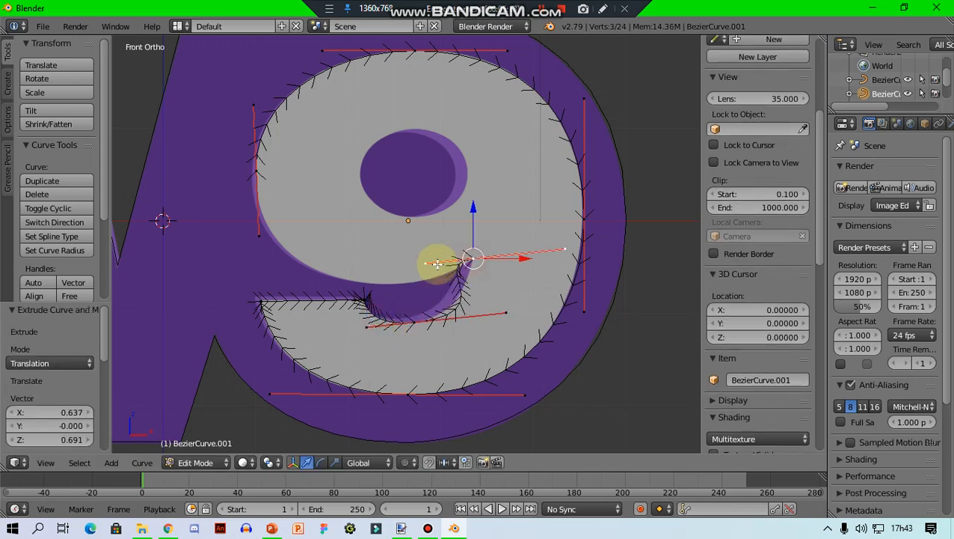
pyautogui.moveTo(510, 313); pyautogui.dragTo(470, 321, button='right')
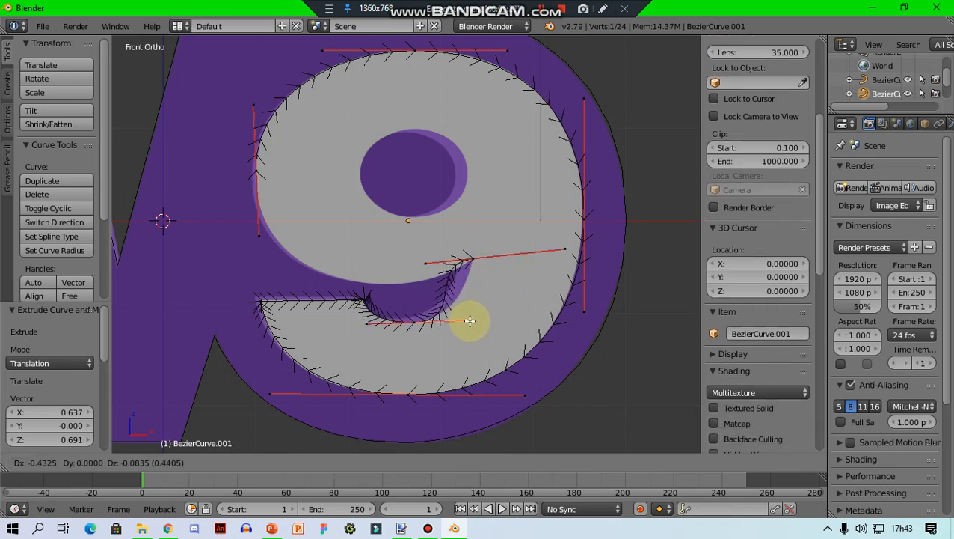
pyautogui.moveTo(427, 259); pyautogui.dragTo(467, 285, button='right')
pyautogui.click(466, 276)
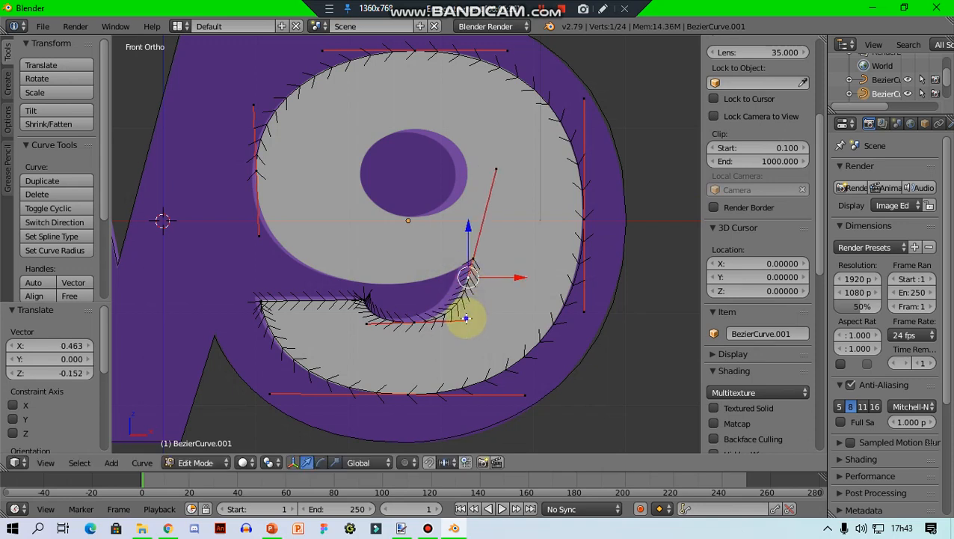
pyautogui.moveTo(466, 318); pyautogui.dragTo(456, 319, button='right')
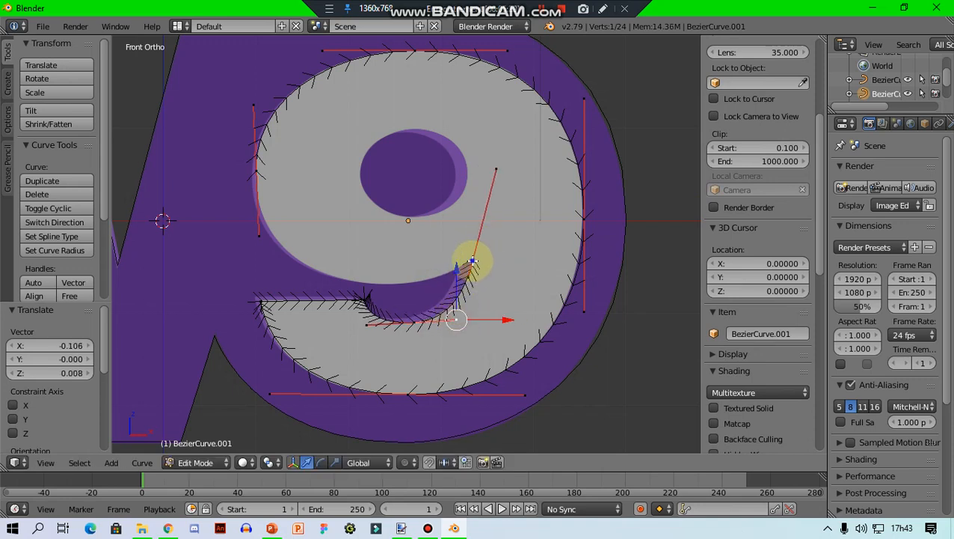
# Extrude the curve about -1.427 in X and -0.175 in Z to the bowl's lower edge, and scale the notch tip's handles to 0.
pyautogui.rightClick(473, 260)
pyautogui.press('e')
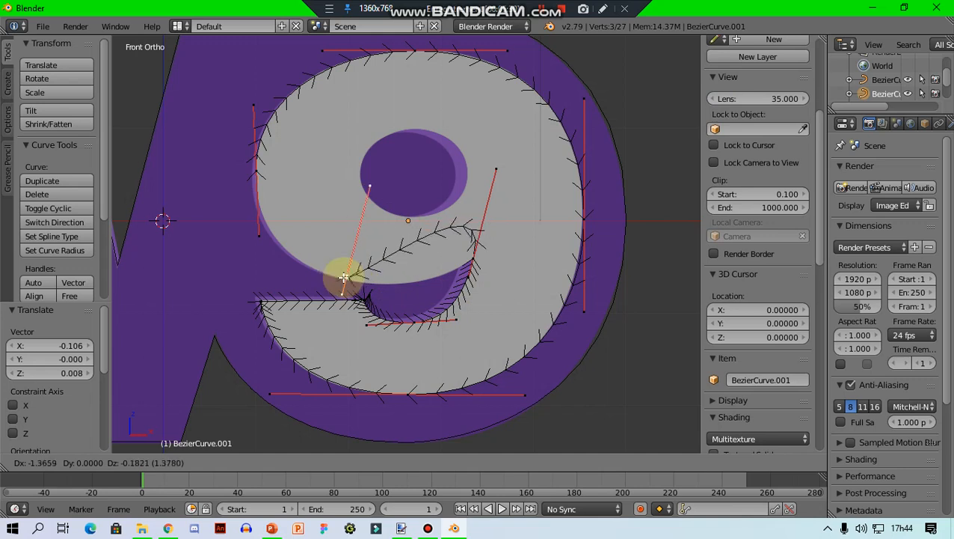
pyautogui.click(341, 274)
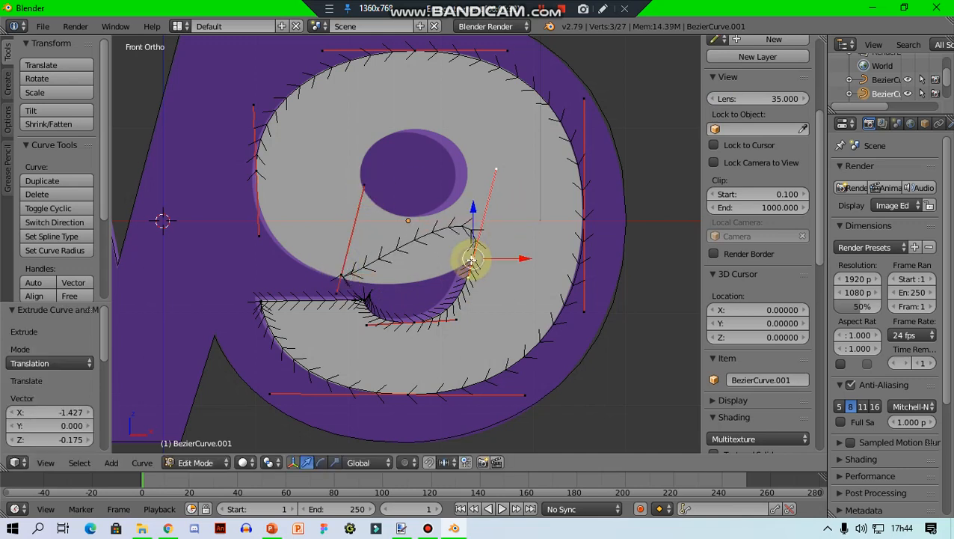
pyautogui.press('s')
pyautogui.press('0')
pyautogui.click(473, 261)
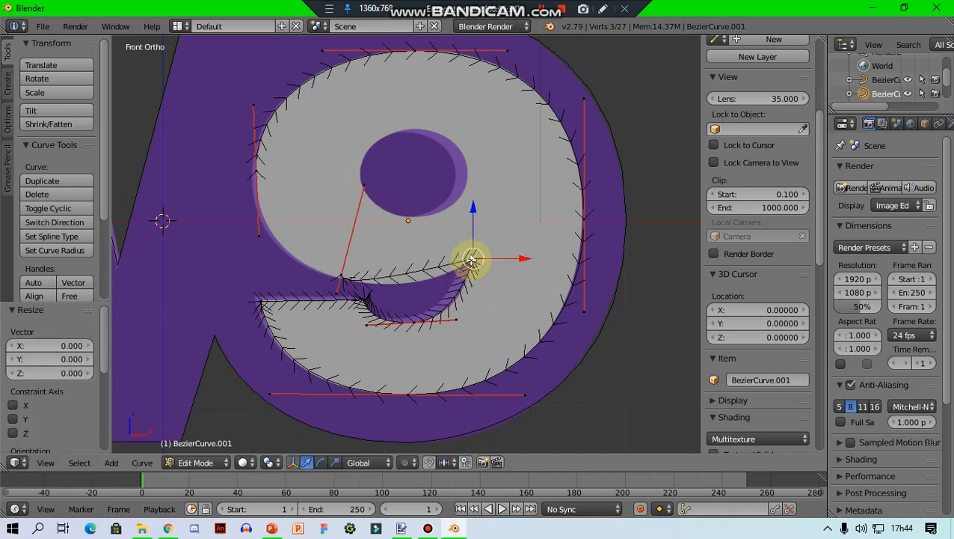
# Move the lower bowl point's left handle about -1.138 in X and -0.622 in Z, and its right handle about 0.69 and -0.113 overall.
pyautogui.rightClick(365, 185)
pyautogui.press('g')
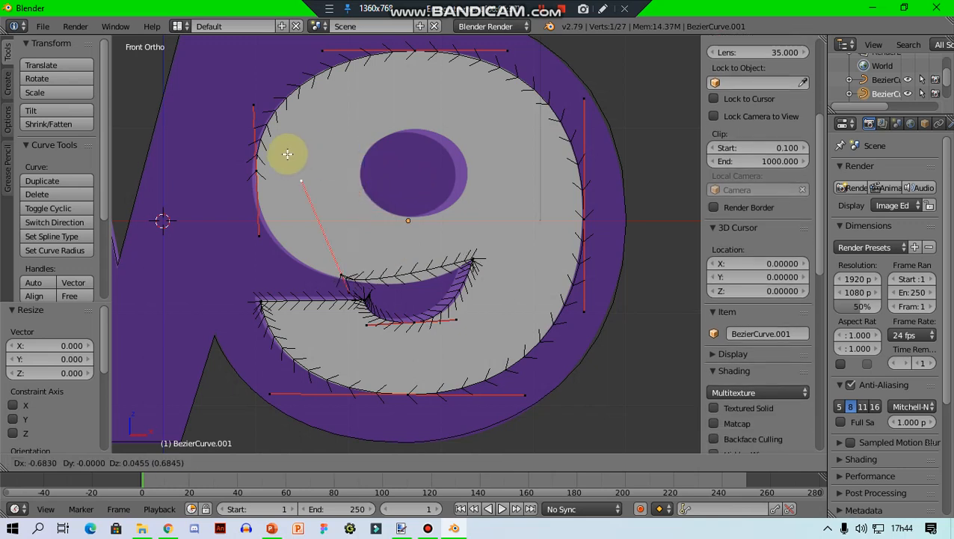
pyautogui.click(289, 229)
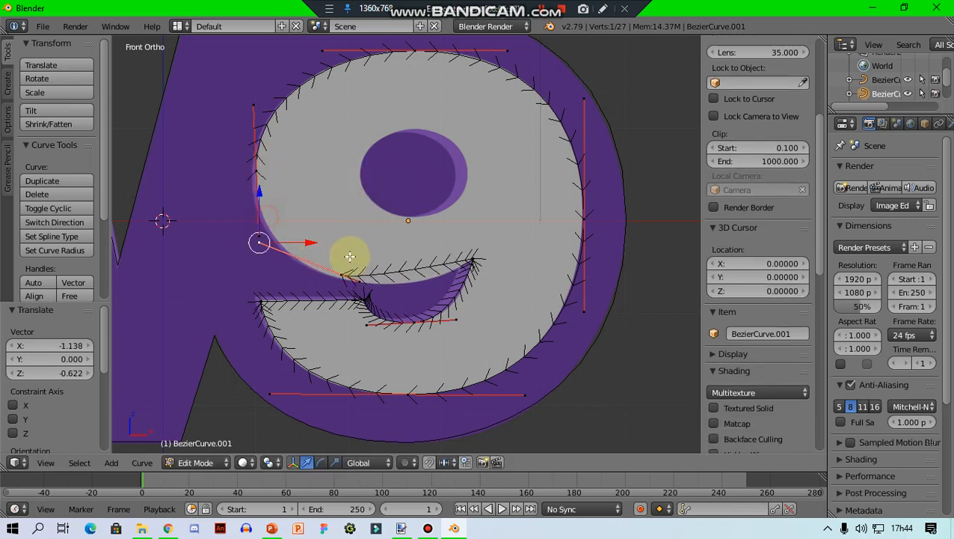
pyautogui.rightClick(366, 286)
pyautogui.press('g')
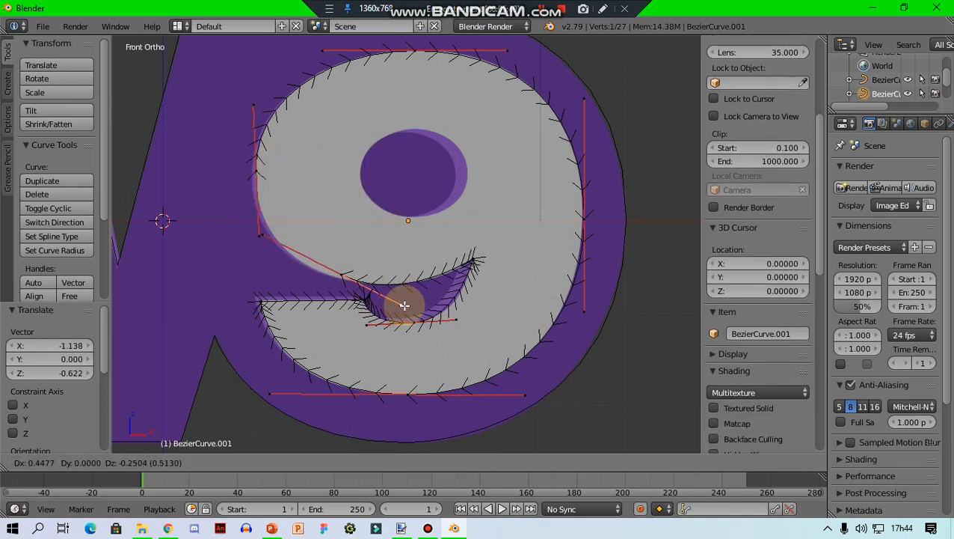
pyautogui.click(418, 305)
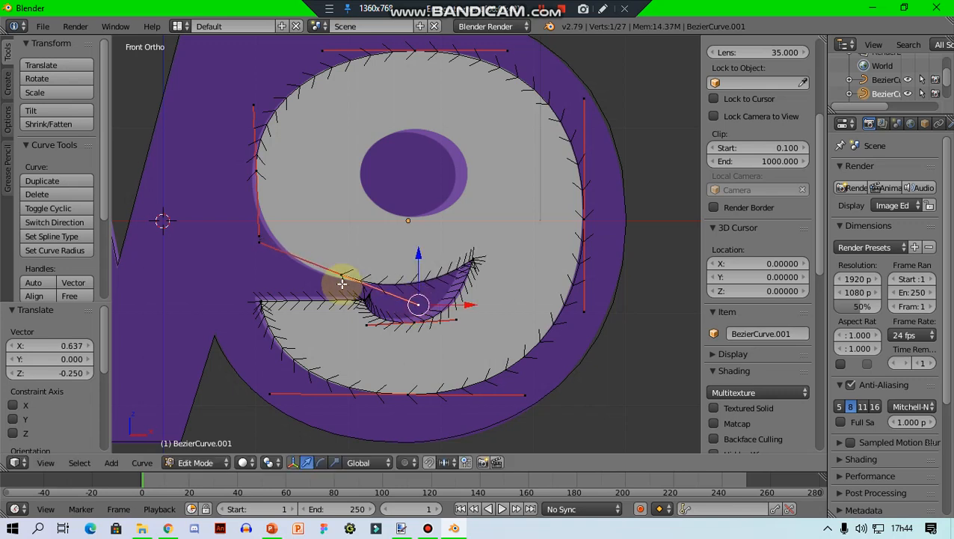
pyautogui.press('g')
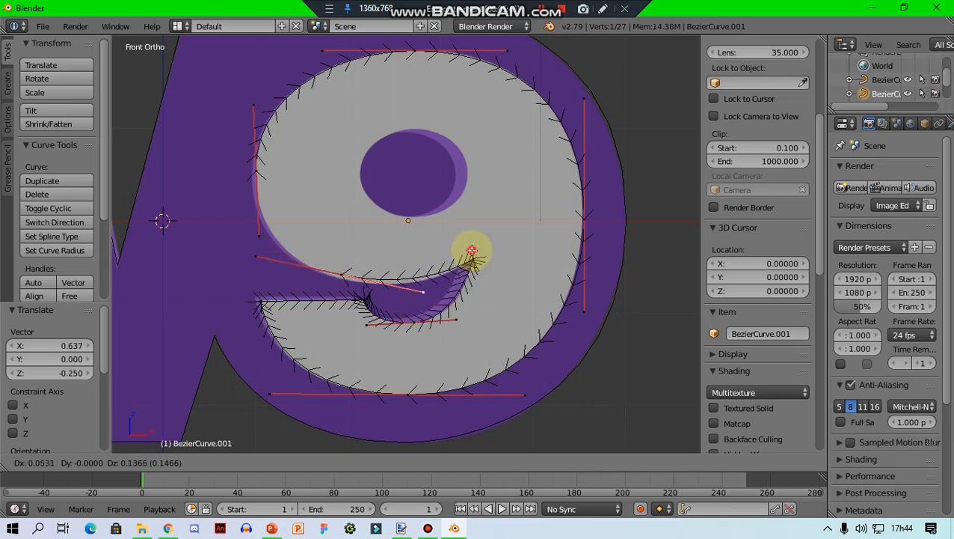
pyautogui.click(469, 247)
# Move the lower bowl point about -0.038 in Z and close the outline with a segment to the 9's left edge point.
pyautogui.rightClick(342, 274)
pyautogui.press('g')
pyautogui.press('z')
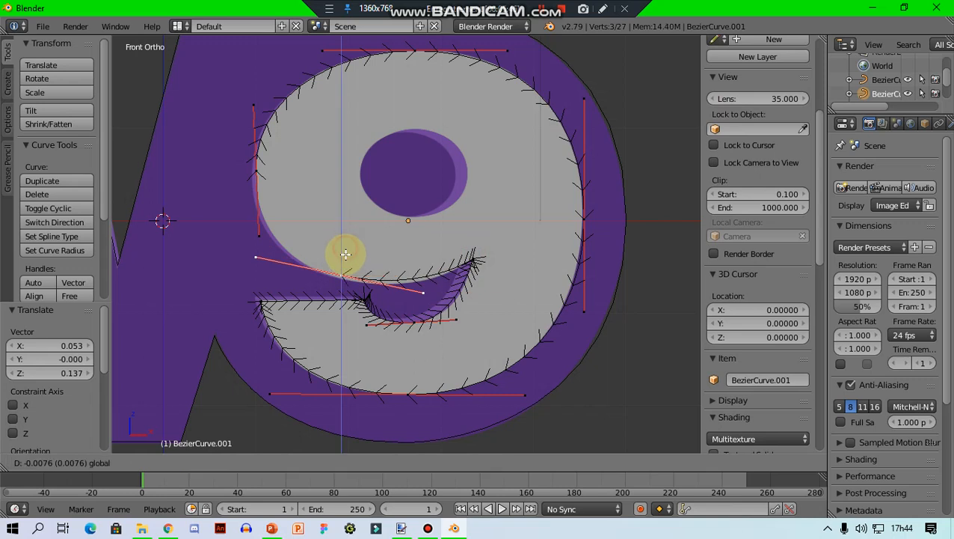
pyautogui.click(349, 252)
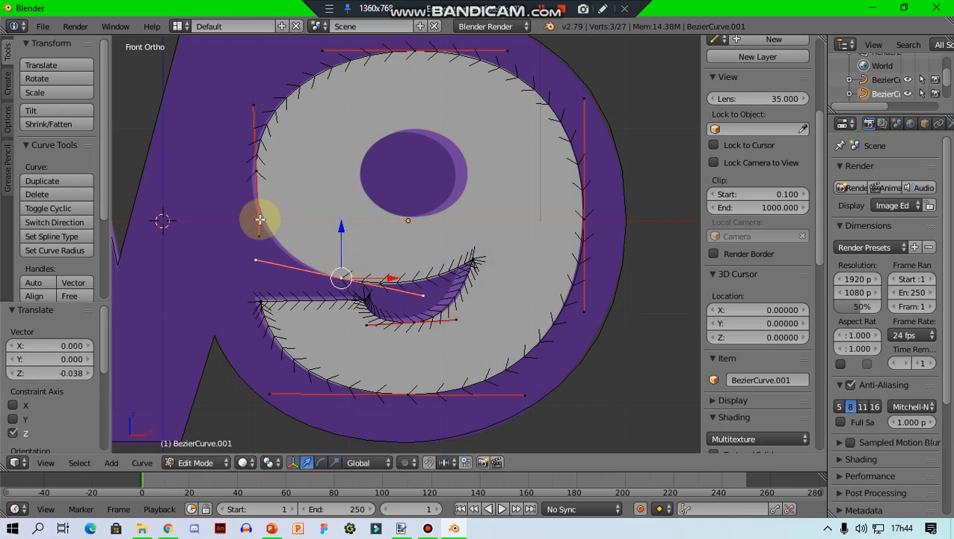
pyautogui.keyDown('shift'); pyautogui.rightClick(257, 170); pyautogui.keyUp('shift')
pyautogui.press('f')
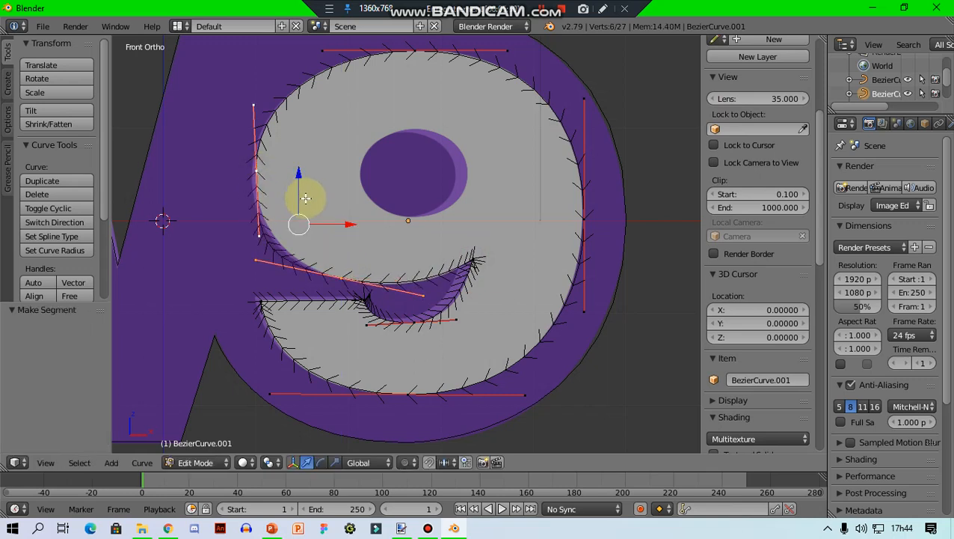
# Move the left edge point's lower handle about 0.364 in Z and the lower bowl point's left handle about 0.08 in X.
pyautogui.rightClick(259, 233)
pyautogui.press('g')
pyautogui.press('z')
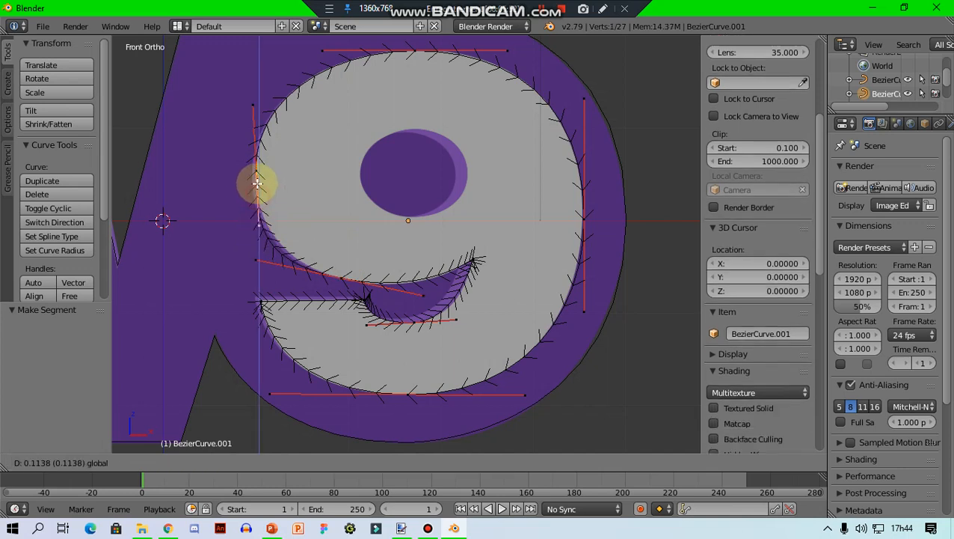
pyautogui.click(259, 259)
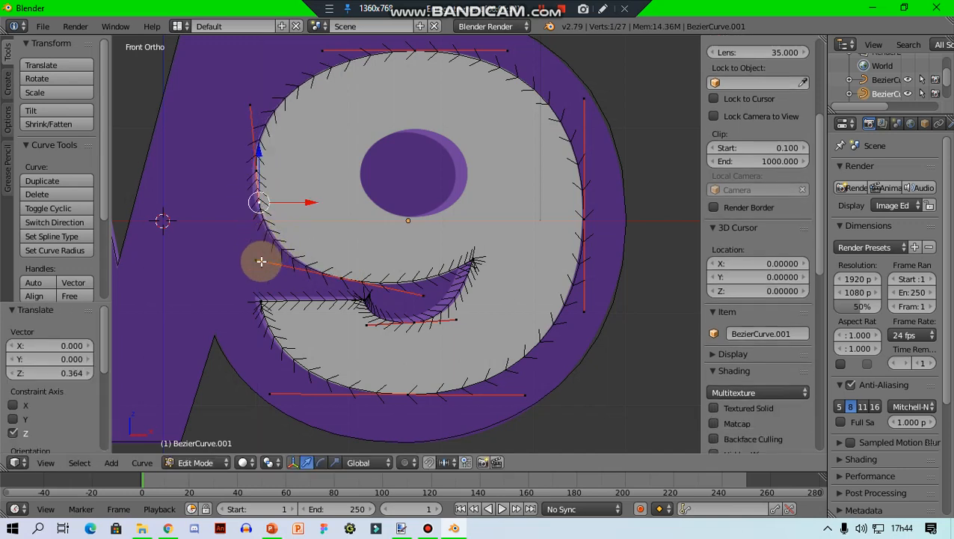
pyautogui.press('g')
pyautogui.press('x')
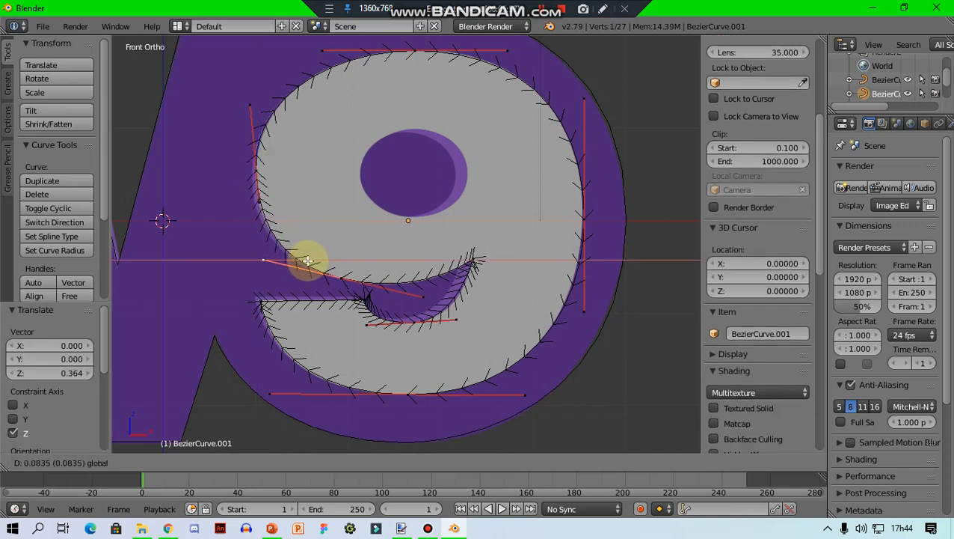
pyautogui.click(290, 221)
pyautogui.press('a')
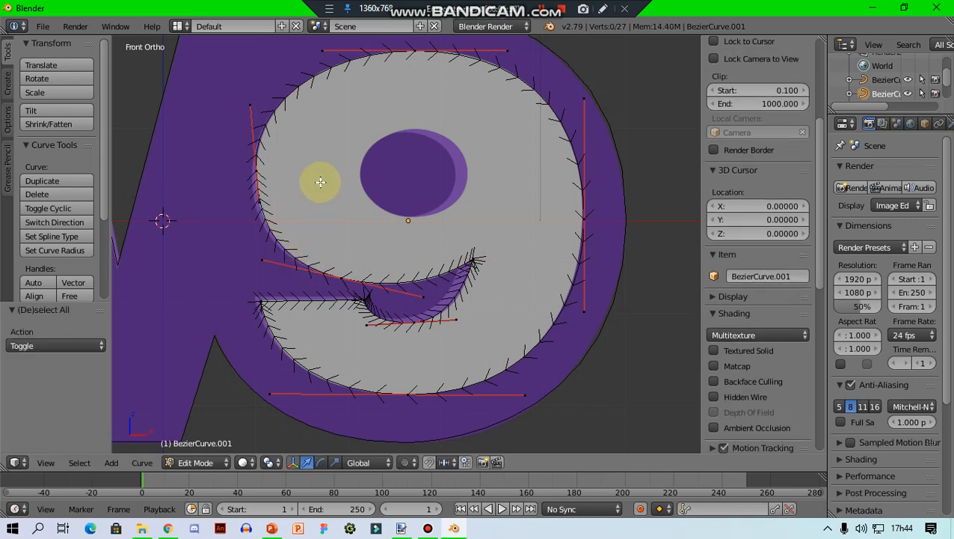
# Add a Bezier circle with radius 1 to the curve and rotate it 90° about the X axis.
pyautogui.hotkey('shift', 'a')
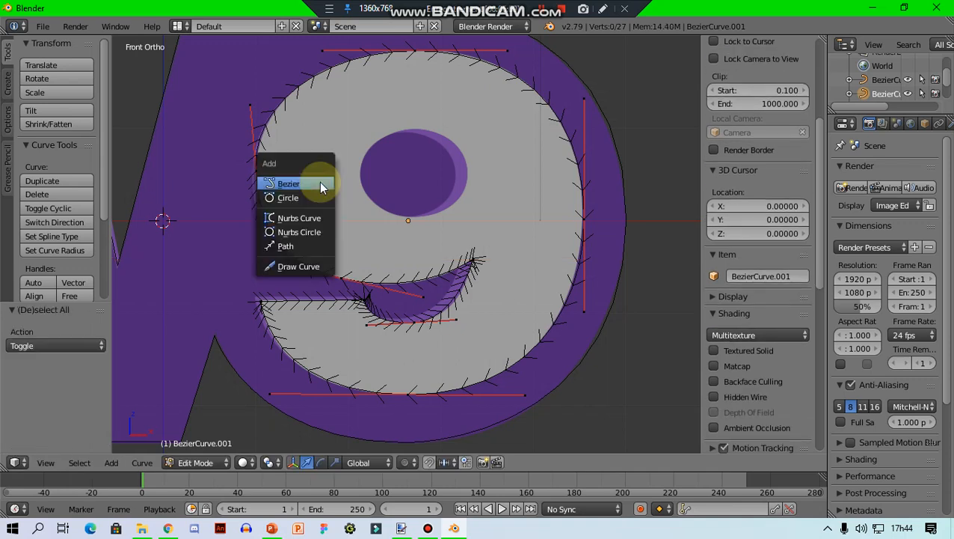
pyautogui.click(286, 199)
pyautogui.keyDown('shift'); pyautogui.moveTo(357, 226); pyautogui.dragTo(558, 264, button='middle'); pyautogui.keyUp('shift')
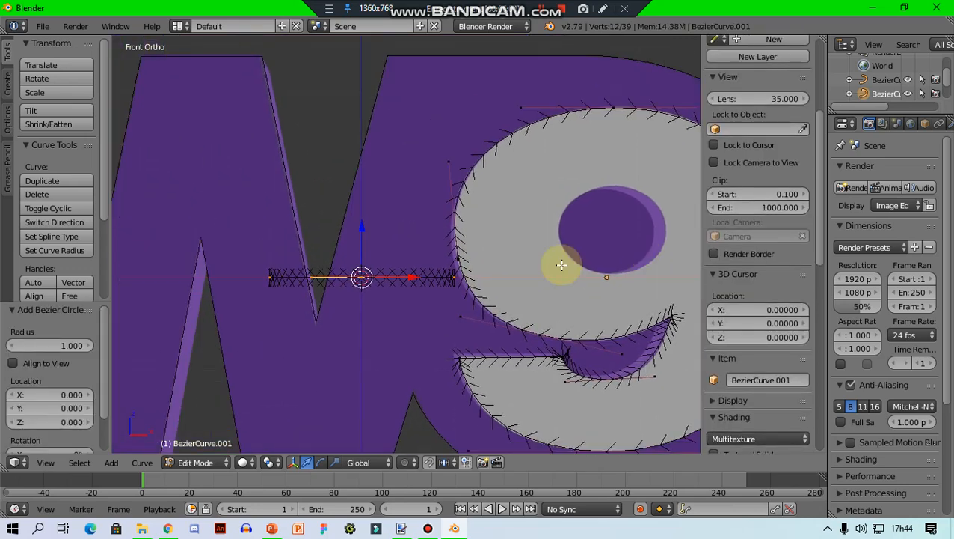
pyautogui.press('r')
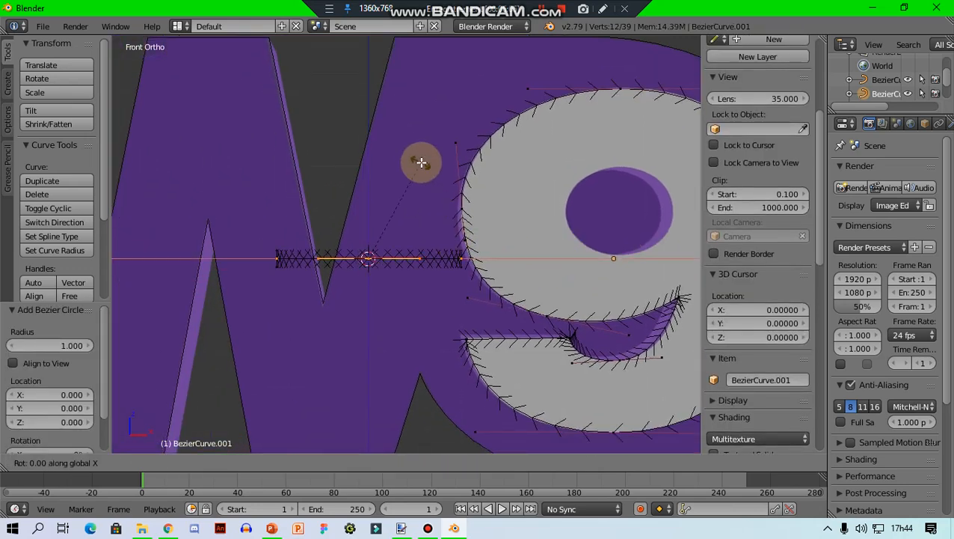
pyautogui.write('90')
pyautogui.press('Return')
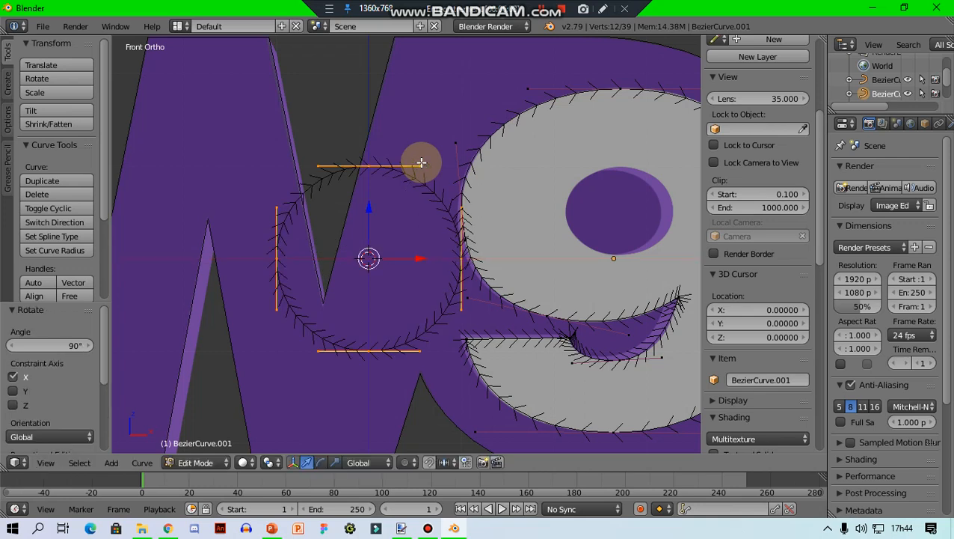
pyautogui.moveTo(422, 162); pyautogui.dragTo(324, 150)
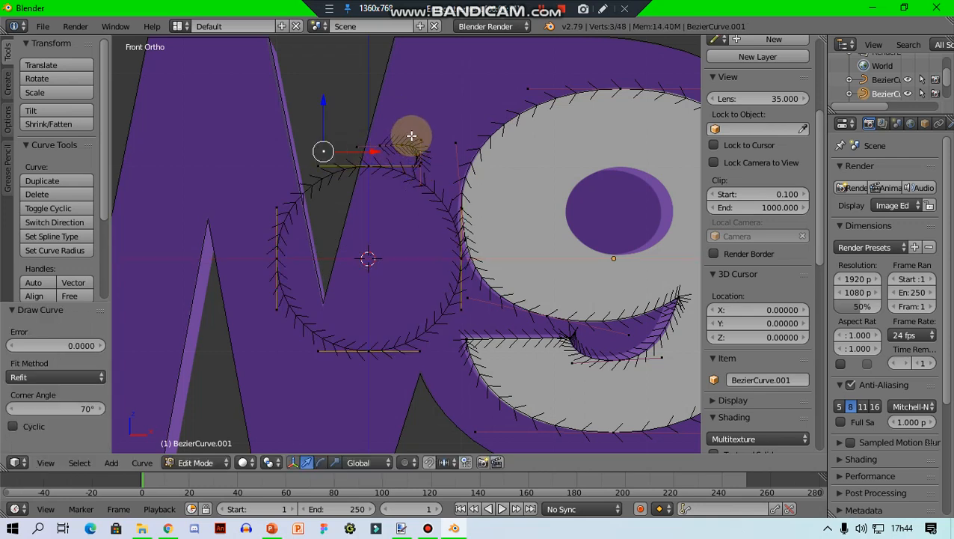
# Undo the stray drawn stroke and move the circle over the 9's hole, about 2.679 in X and 0.516 in Z overall.
pyautogui.hotkey('ctrl', 'z')
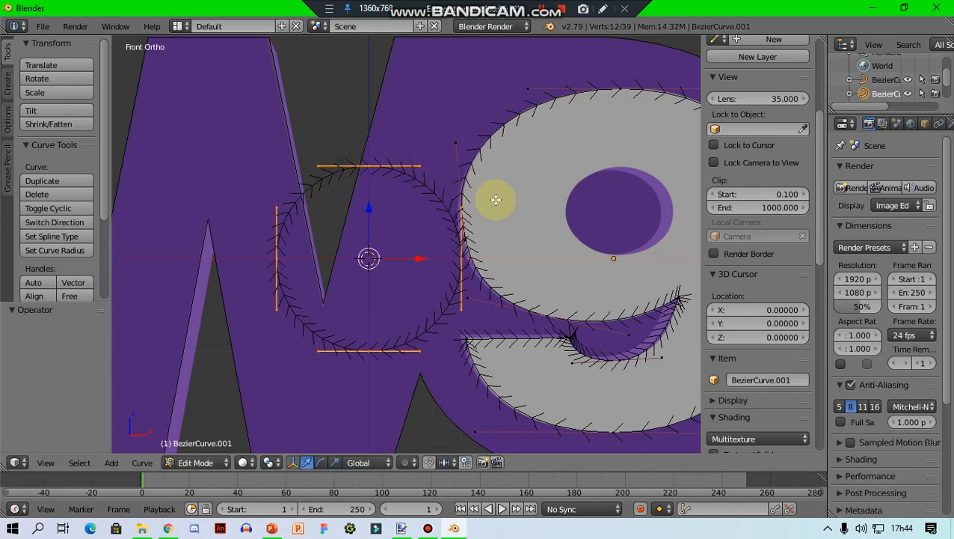
pyautogui.moveTo(534, 188)
pyautogui.keyDown('shift'); pyautogui.mouseDown(button='middle')
pyautogui.moveTo(361, 160)
pyautogui.moveTo(392, 177)
pyautogui.mouseUp(button='middle'); pyautogui.keyUp('shift')
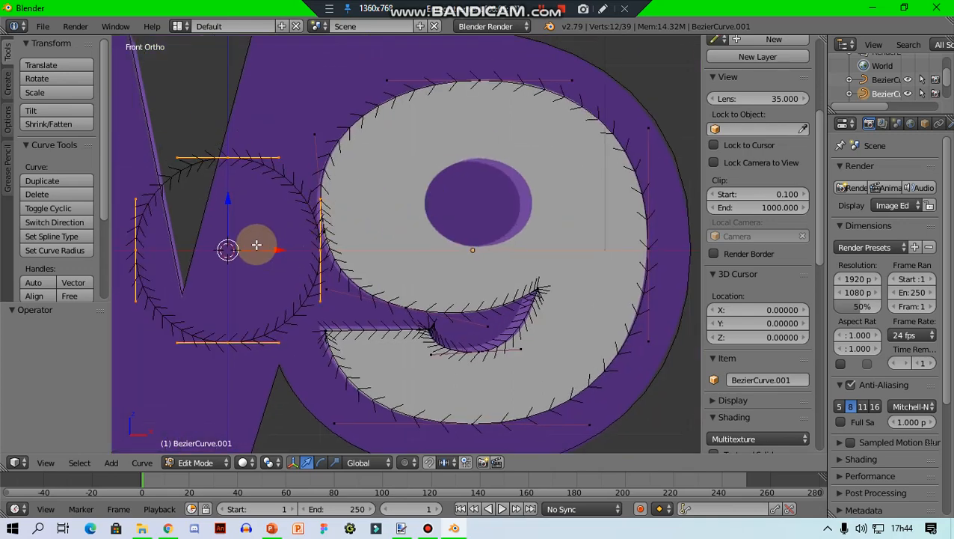
pyautogui.press('g')
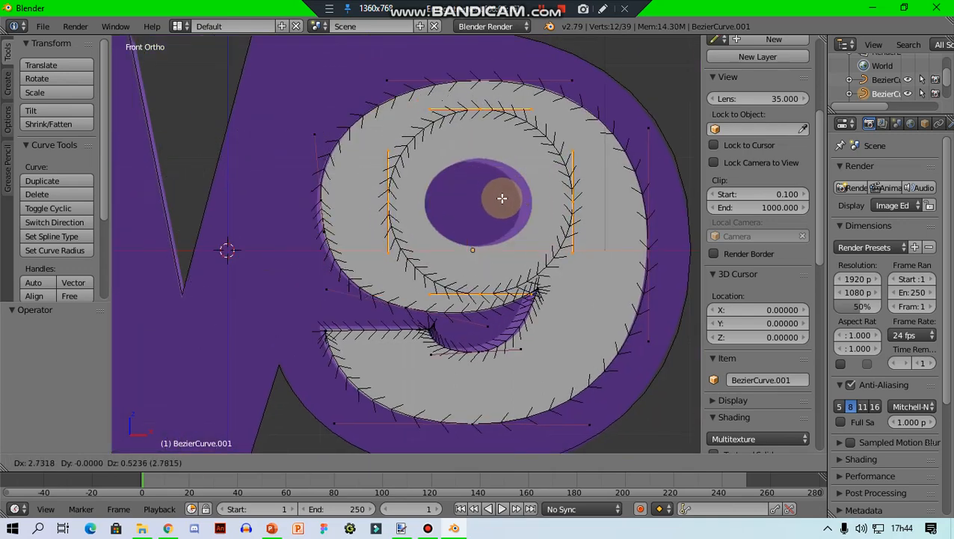
pyautogui.click(506, 198)
pyautogui.press('g')
pyautogui.press('x')
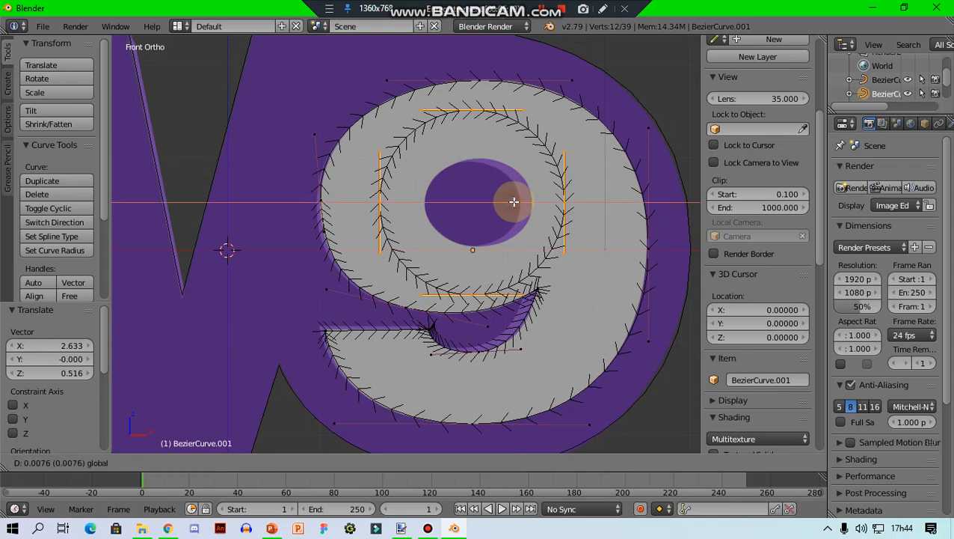
pyautogui.click(515, 201)
# Scale the circle by about 0.601 and move it about 0.03 in X to align with the 9's hole.
pyautogui.press('s')
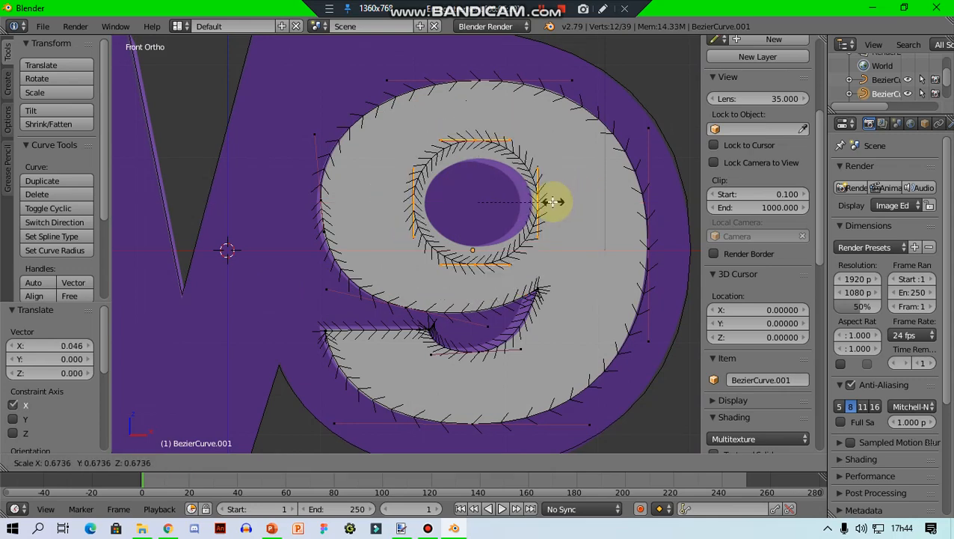
pyautogui.click(540, 202)
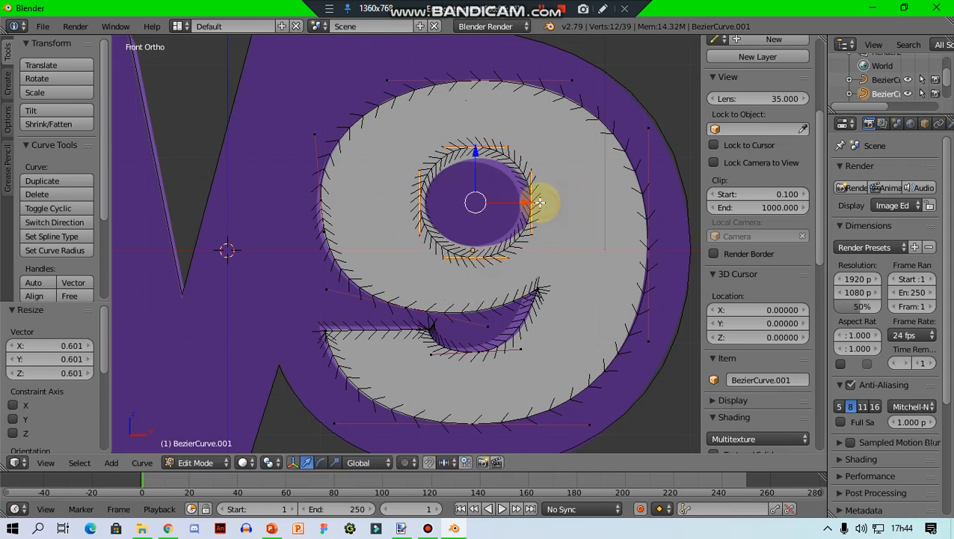
pyautogui.press('g')
pyautogui.press('x')
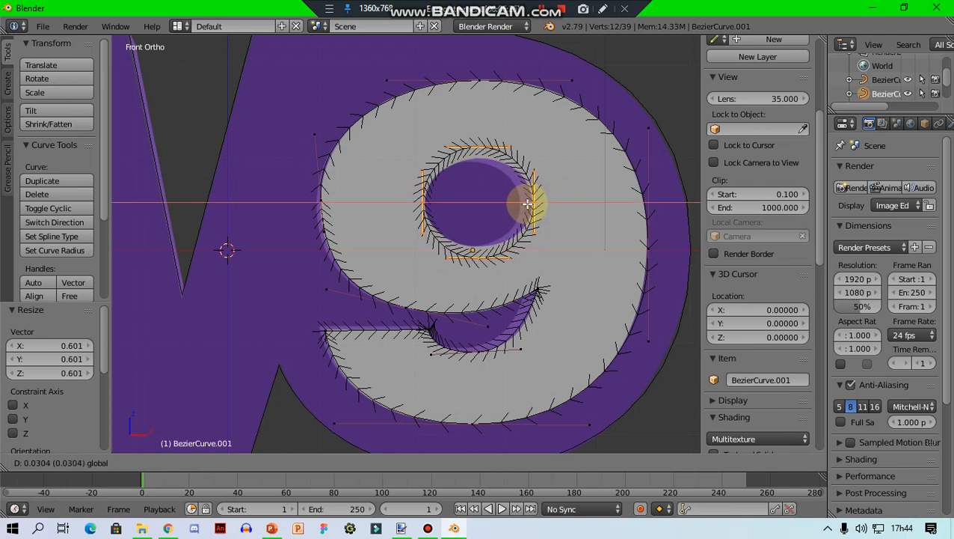
pyautogui.click(527, 202)
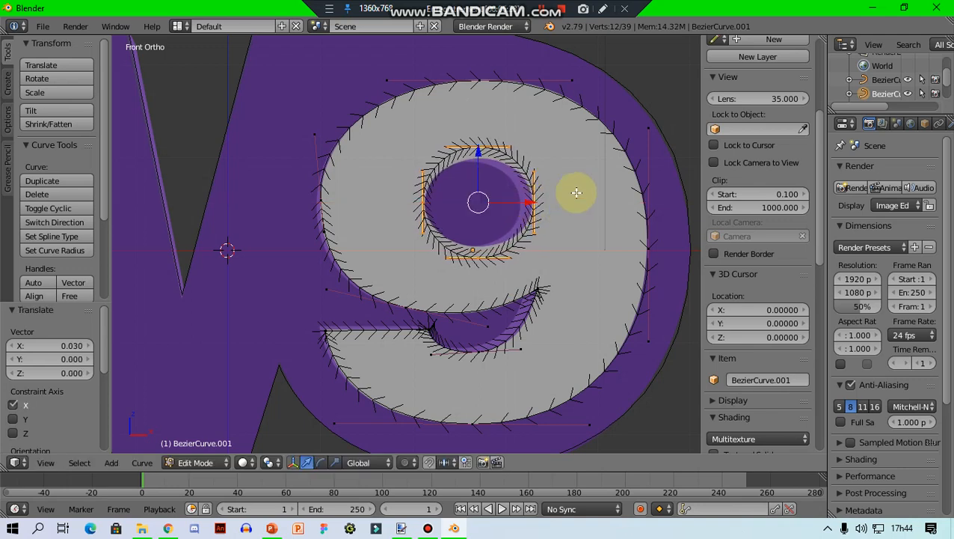
# Scale the circle by about 0.964 uniformly and about 0.813 along Z to match the oval hole.
pyautogui.press('s')
pyautogui.click(573, 193)
pyautogui.press('s')
pyautogui.press('z')
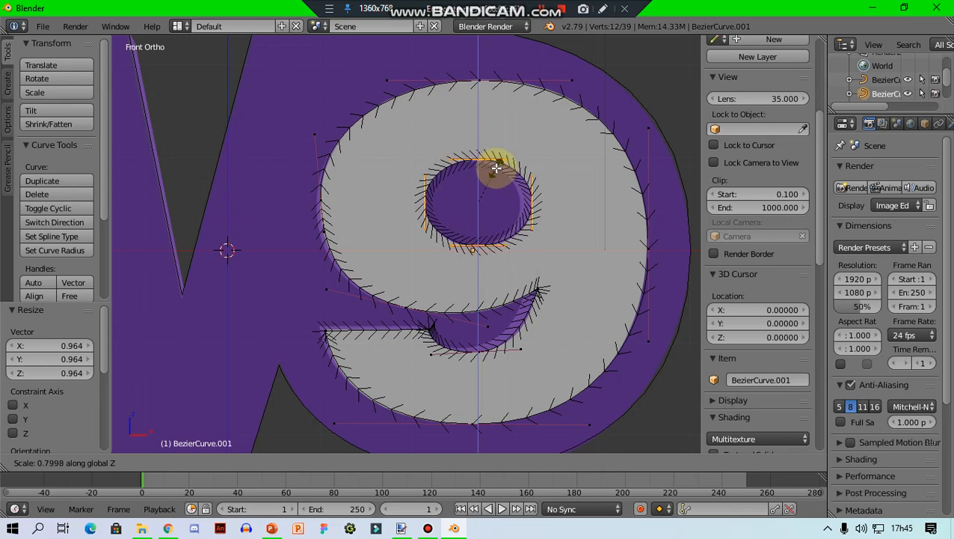
pyautogui.click(496, 169)
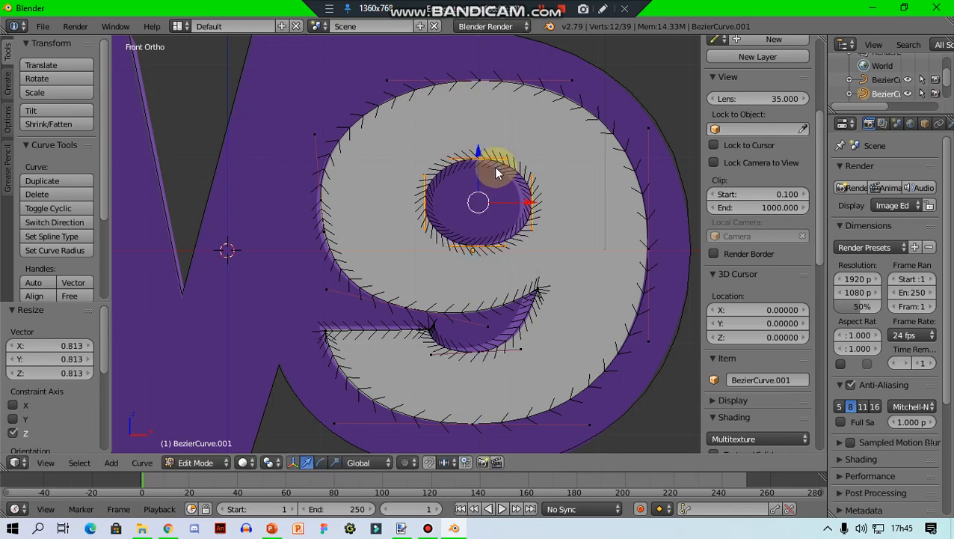
# Return to Object Mode with solid shading and remove the background image.
pyautogui.press('Tab')
pyautogui.scroll(-2, 496, 173)
pyautogui.press('z')
pyautogui.moveTo(586, 157); pyautogui.dragTo(561, 170, button='middle')
pyautogui.scroll(-3, 784, 321)
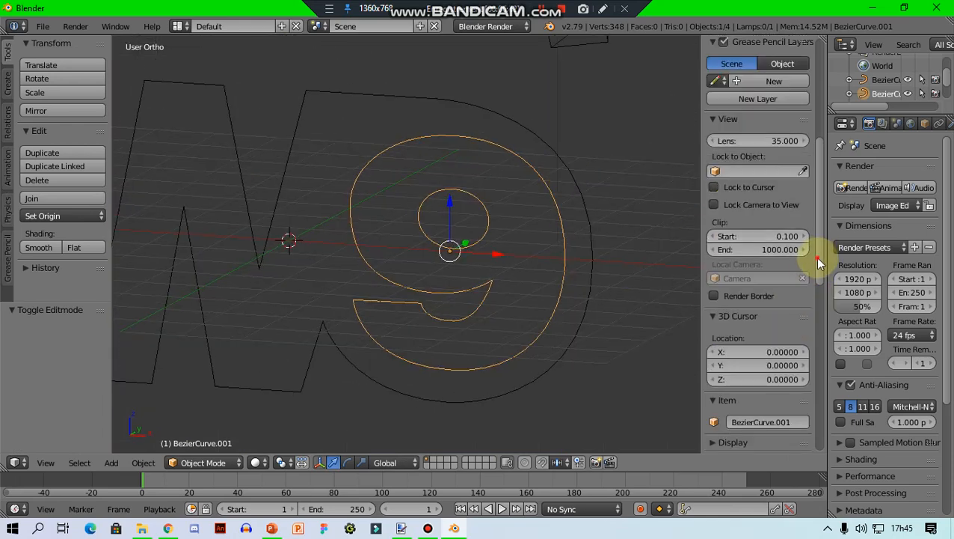
pyautogui.moveTo(819, 262); pyautogui.dragTo(817, 441)
pyautogui.click(798, 174)
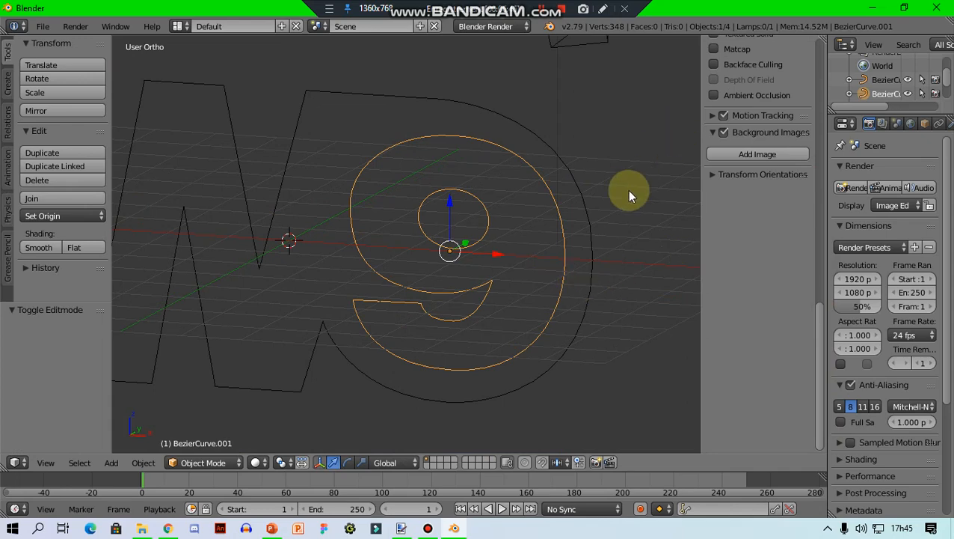
# Widen the properties editor and set the shape of both the outer W9 outline and the 9 curve to 2D.
pyautogui.press('KP_3')
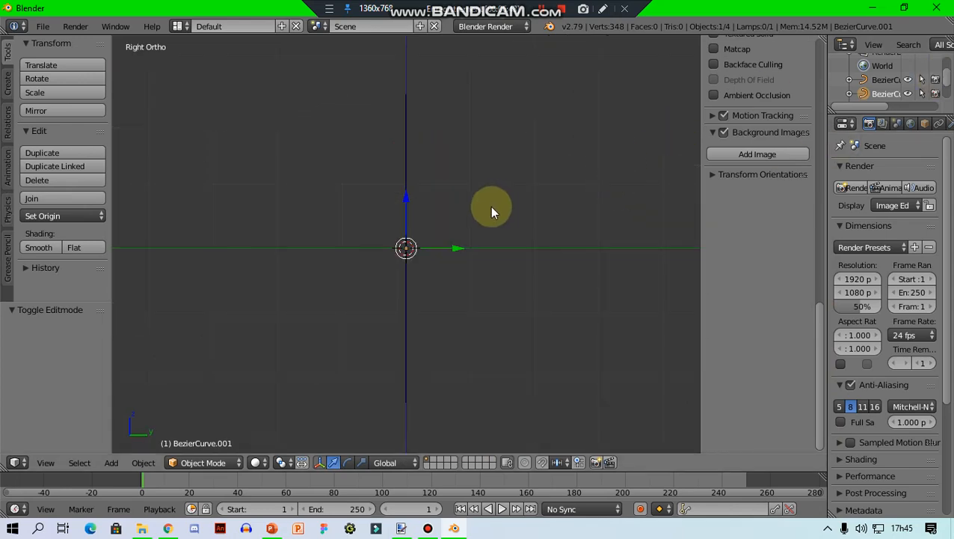
pyautogui.moveTo(797, 167); pyautogui.dragTo(716, 170)
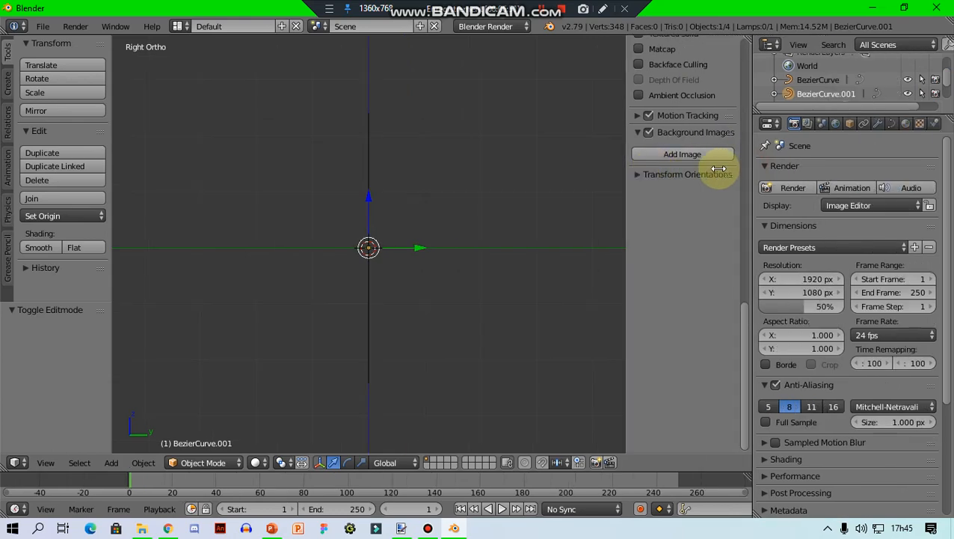
pyautogui.moveTo(479, 202); pyautogui.dragTo(487, 236, button='middle')
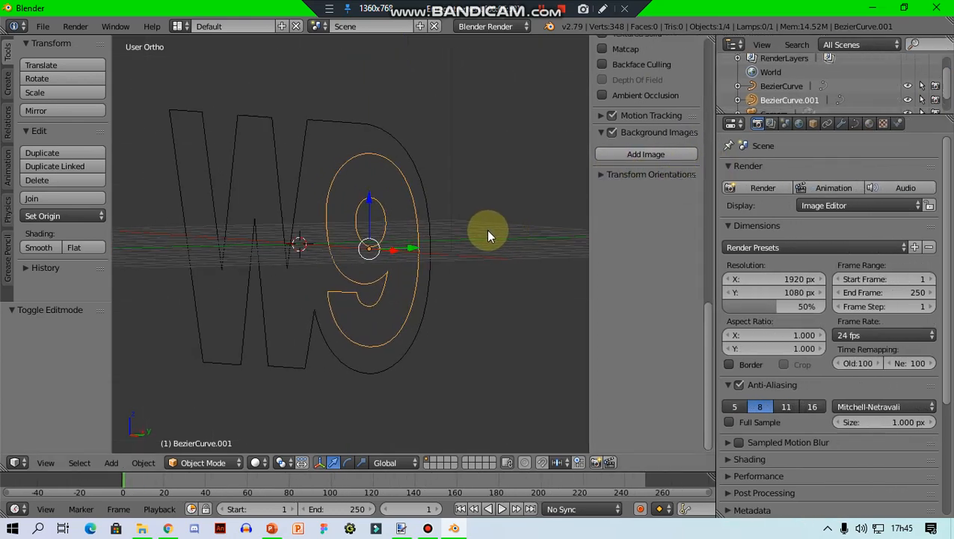
pyautogui.rightClick(304, 140)
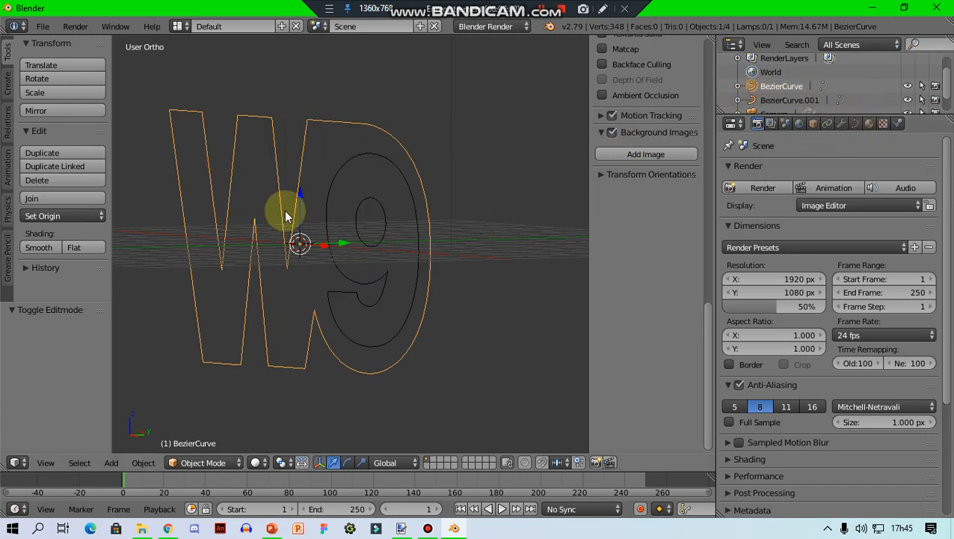
pyautogui.click(857, 124)
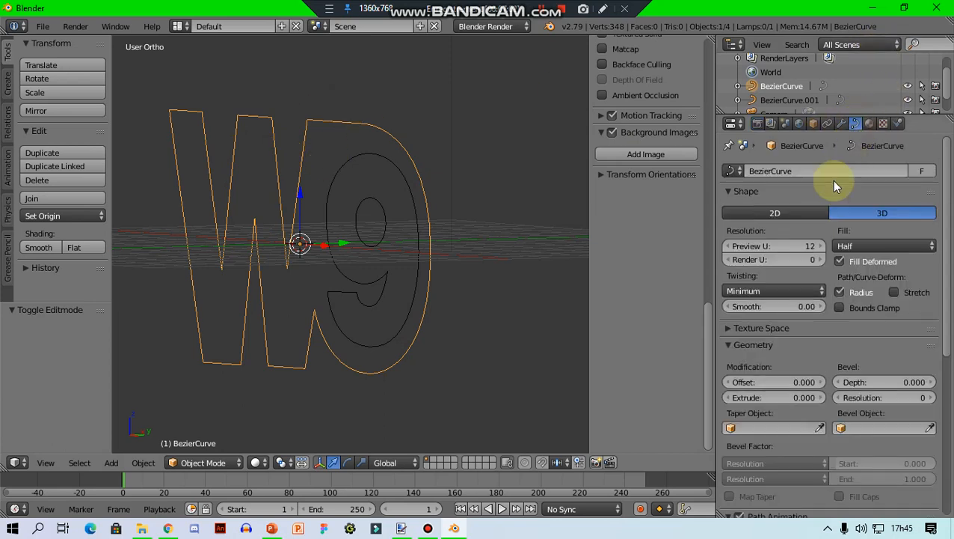
pyautogui.click(780, 210)
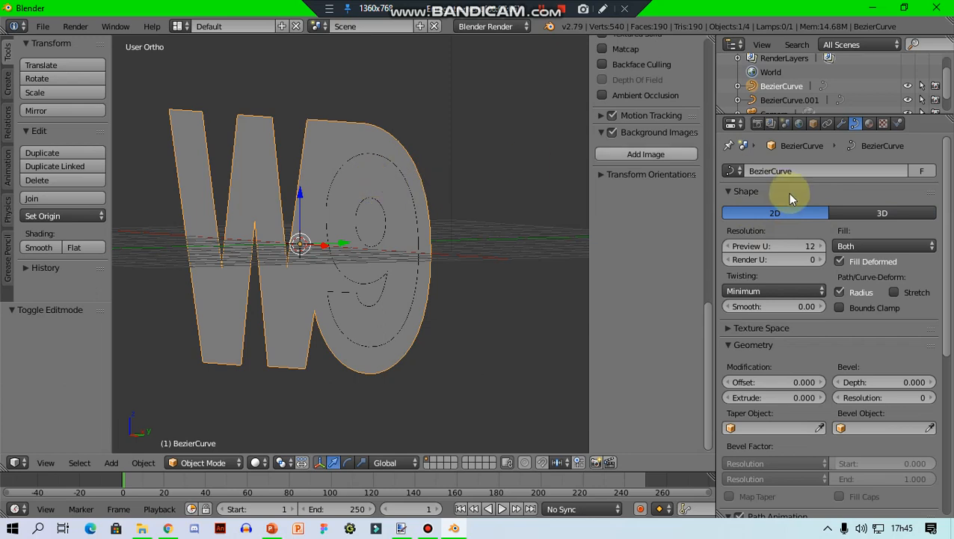
pyautogui.rightClick(360, 155)
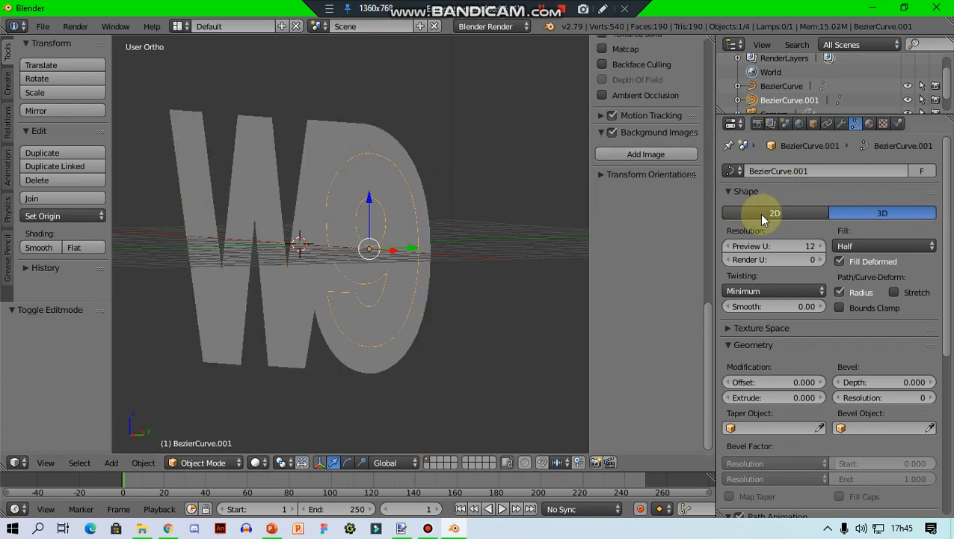
pyautogui.click(759, 213)
# Set the outer W9 outline's extrusion to 0.990, judging the depth in the right view.
pyautogui.rightClick(326, 175)
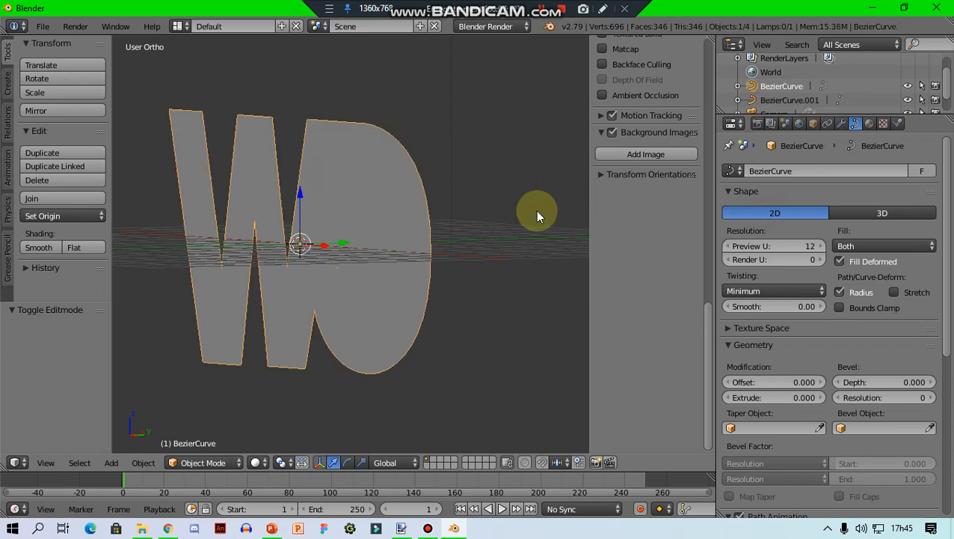
pyautogui.press('KP_3')
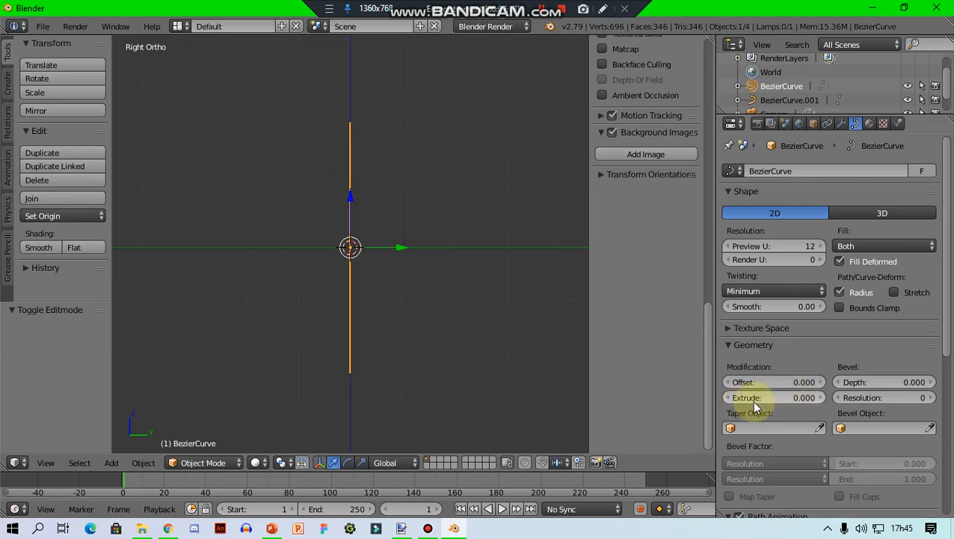
pyautogui.moveTo(790, 398); pyautogui.dragTo(863, 398)
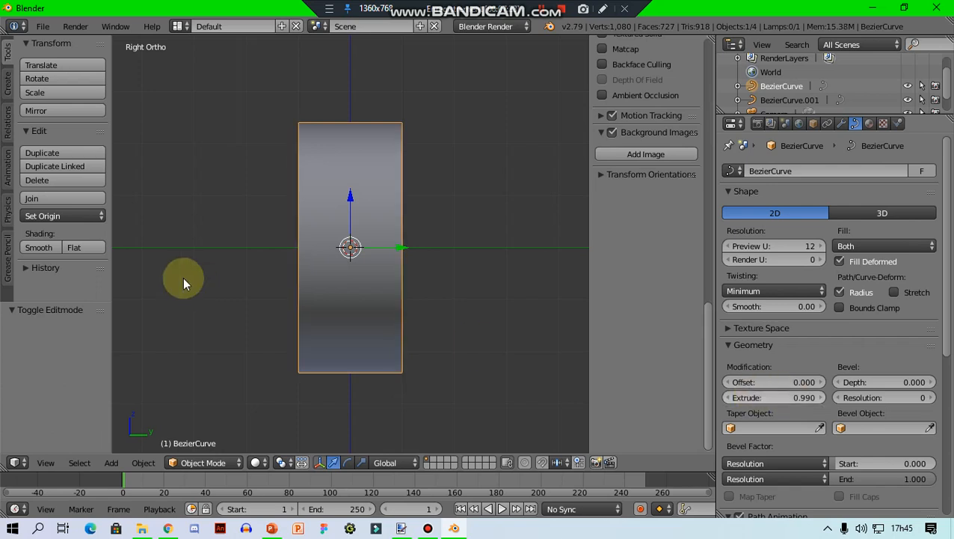
# Set the 9 curve's extrusion to 1.119 so that it protrudes slightly beyond the outer body.
pyautogui.moveTo(185, 282); pyautogui.dragTo(315, 196, button='middle')
pyautogui.rightClick(344, 217)
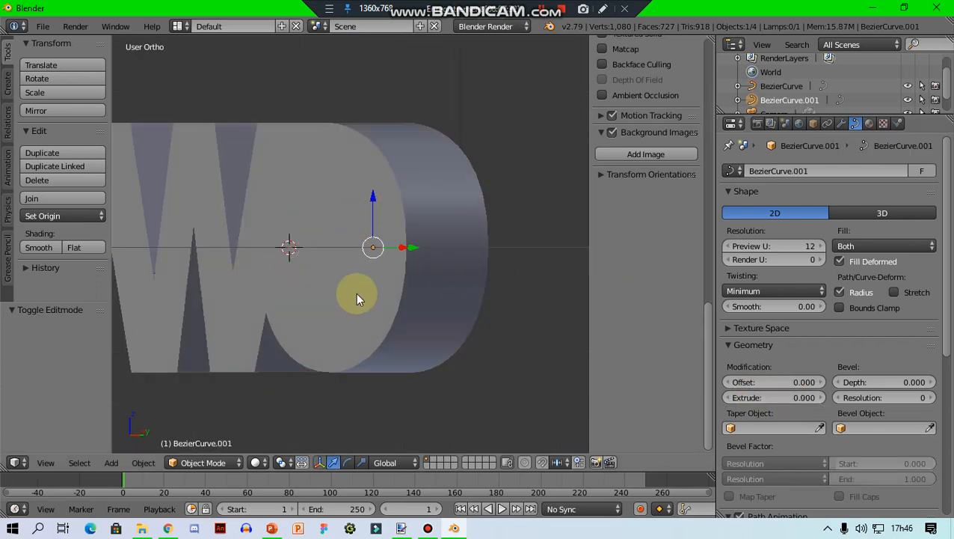
pyautogui.press('KP_3')
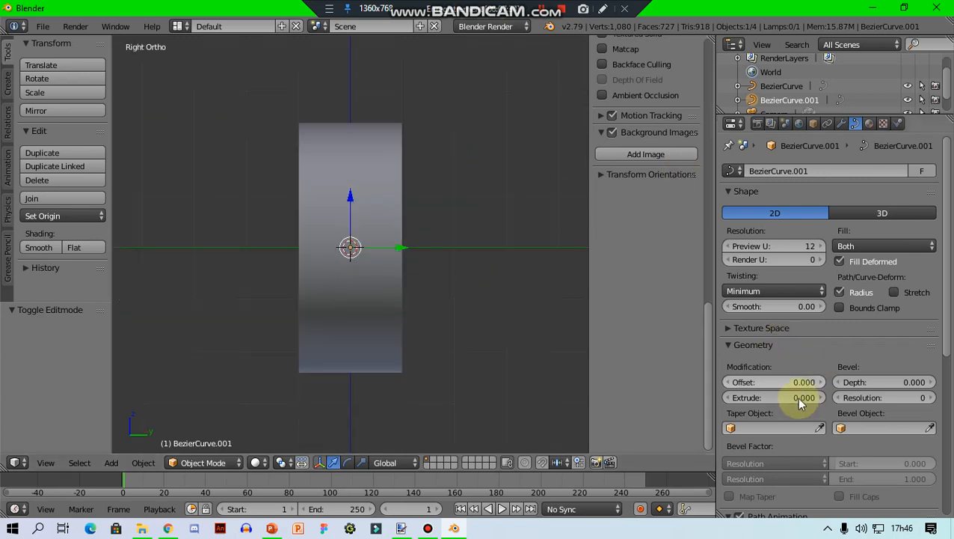
pyautogui.moveTo(782, 396); pyautogui.dragTo(472, 319)
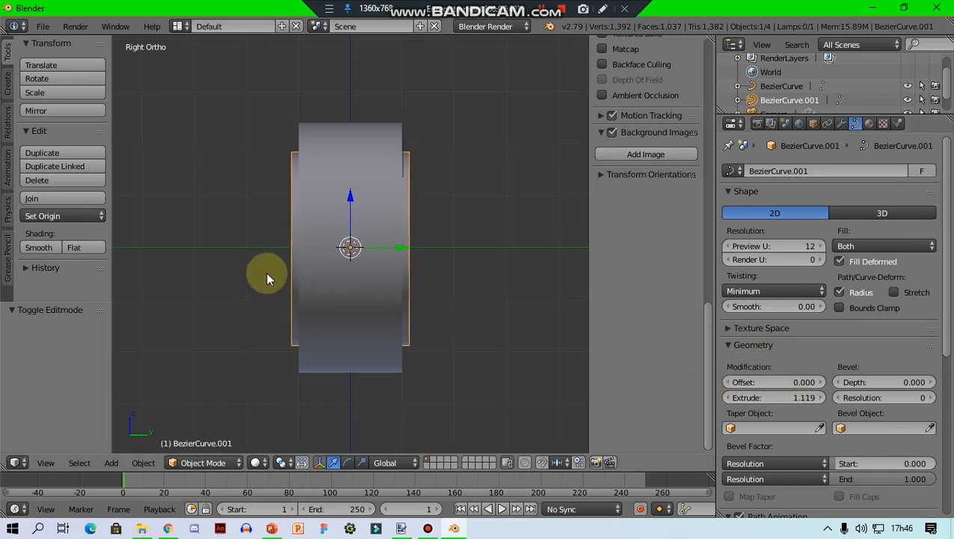
# Set the bevel depth of the outer W9 body to 0.05.
pyautogui.moveTo(319, 343); pyautogui.dragTo(430, 175, button='middle')
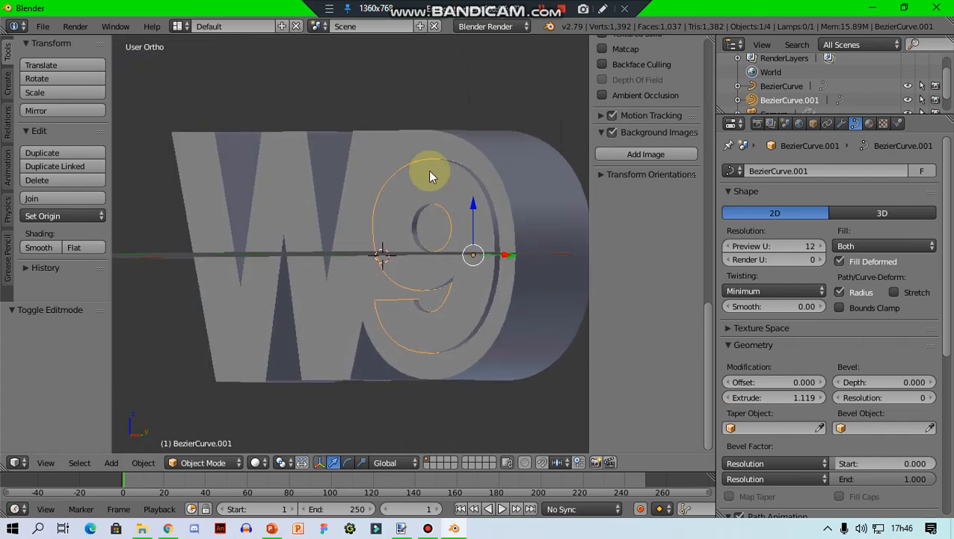
pyautogui.rightClick(484, 156)
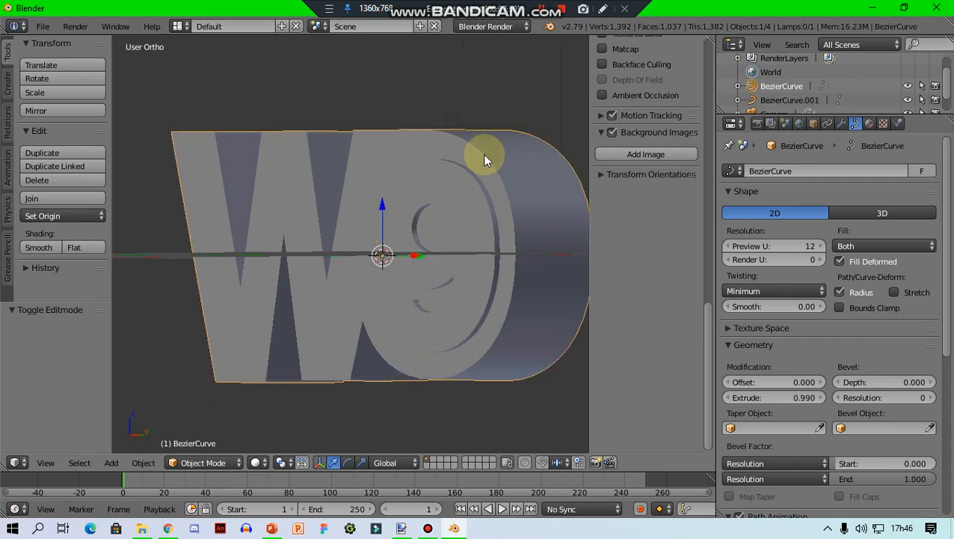
pyautogui.press('KP_3')
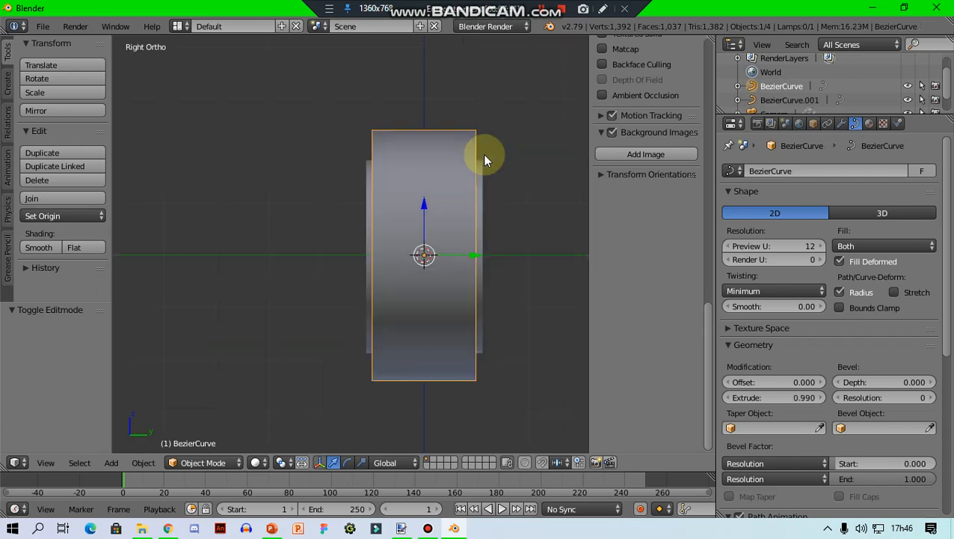
pyautogui.moveTo(882, 385); pyautogui.dragTo(908, 386)
pyautogui.click(887, 382)
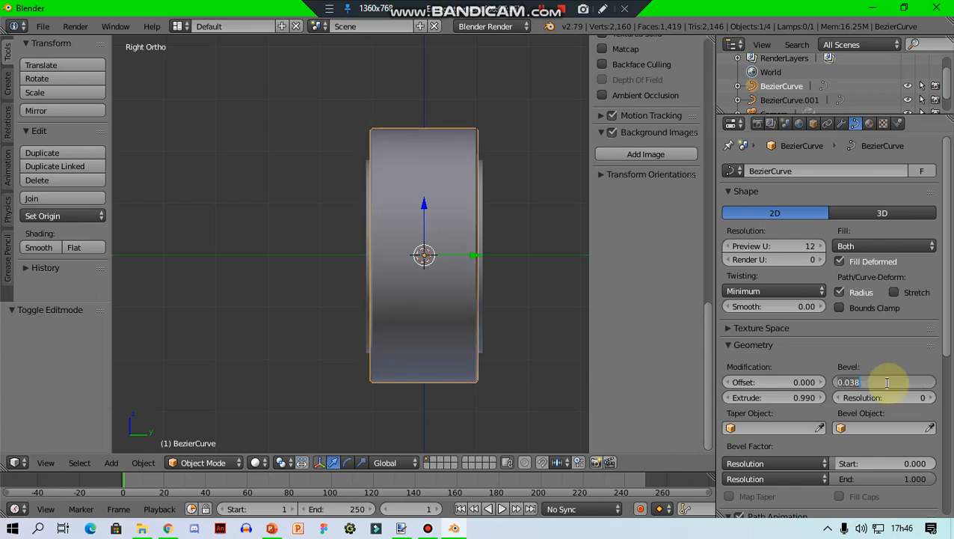
pyautogui.write('.05')
pyautogui.press('Return')
# Give the 9 curve a bevel depth of 0.05 as well.
pyautogui.moveTo(373, 311); pyautogui.dragTo(432, 202, button='middle')
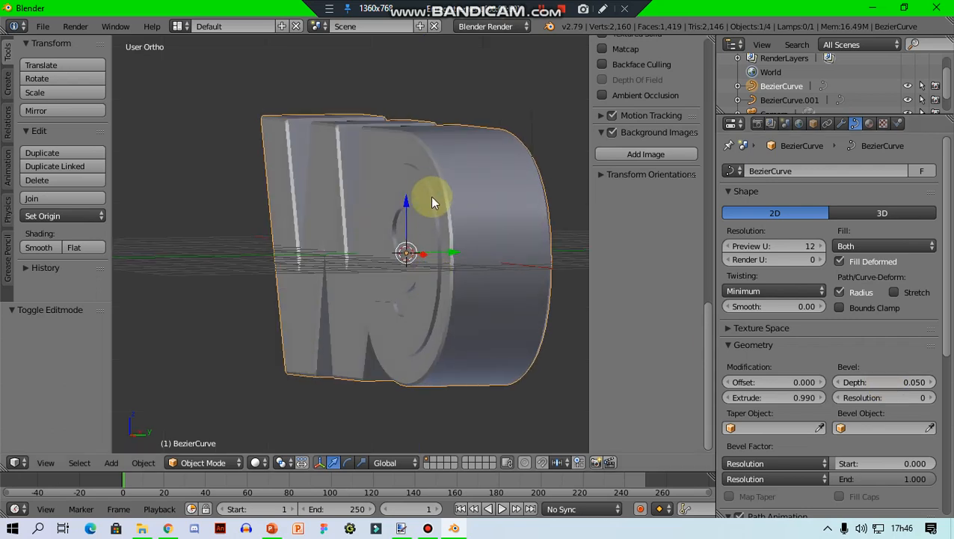
pyautogui.rightClick(418, 187)
pyautogui.click(905, 382)
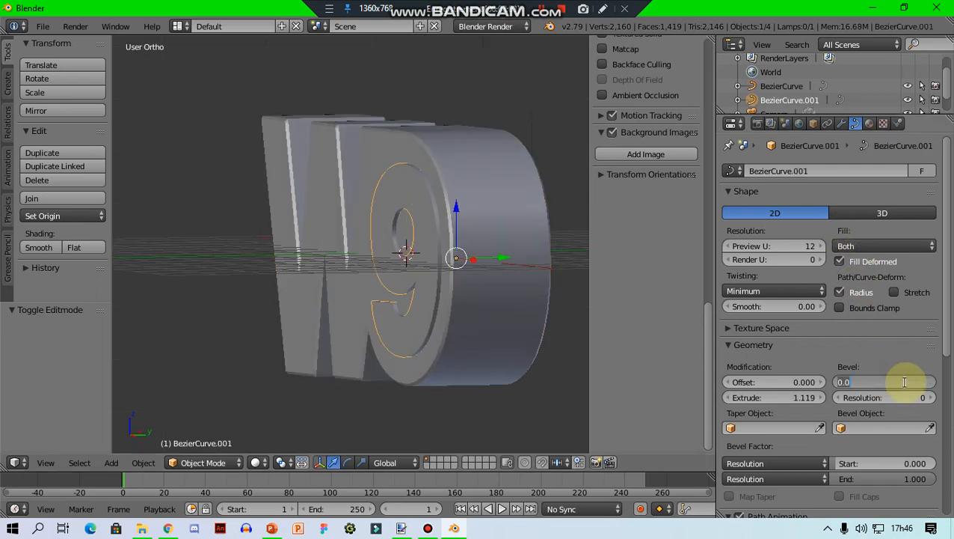
pyautogui.write('0.05')
pyautogui.press('Return')
# Check the bevelled edges of the W9 model from several angles and deselect all objects.
pyautogui.scroll(3, 556, 297)
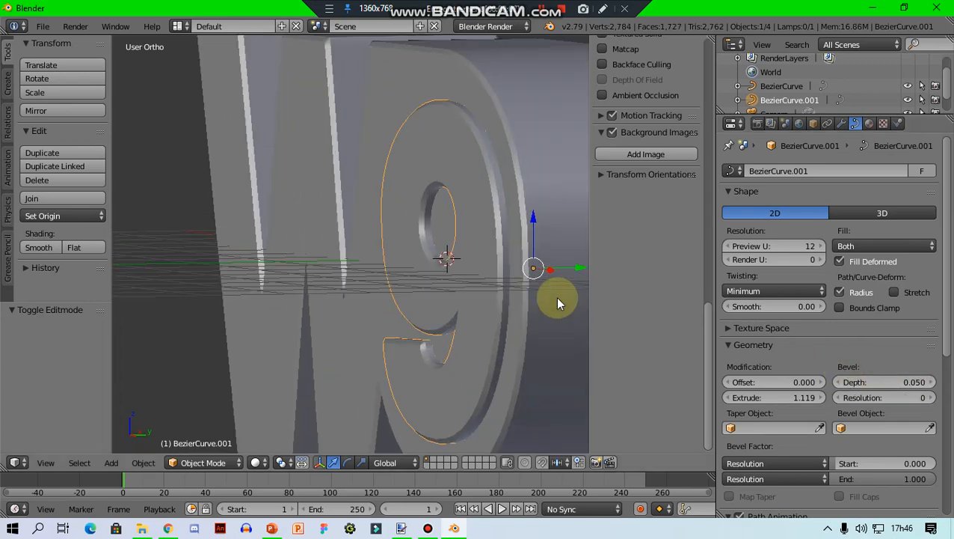
pyautogui.scroll(-3, 555, 296)
pyautogui.moveTo(447, 293)
pyautogui.mouseDown(button='middle')
pyautogui.moveTo(498, 281)
pyautogui.moveTo(451, 283)
pyautogui.mouseUp(button='middle')
pyautogui.scroll(-2, 450, 284)
pyautogui.moveTo(359, 259); pyautogui.dragTo(301, 343, button='middle')
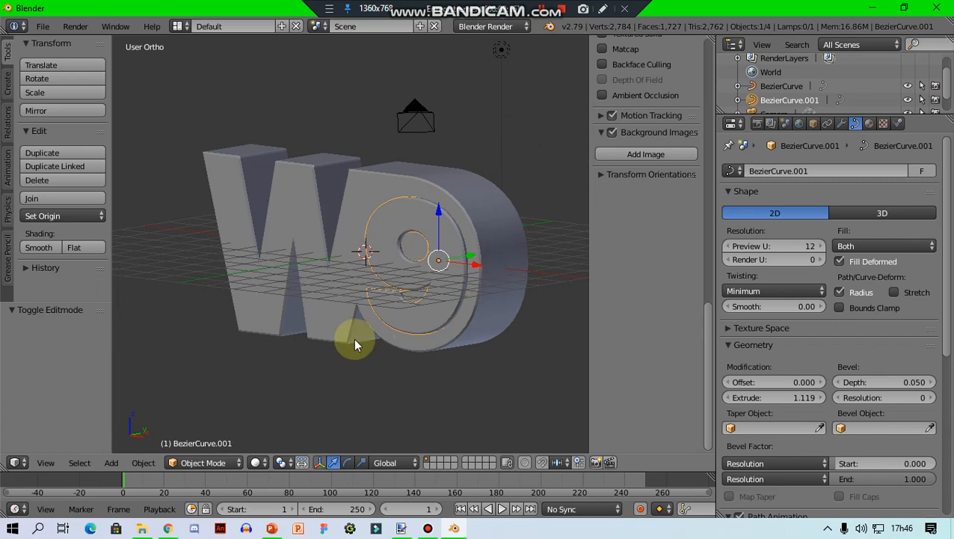
pyautogui.press('a')
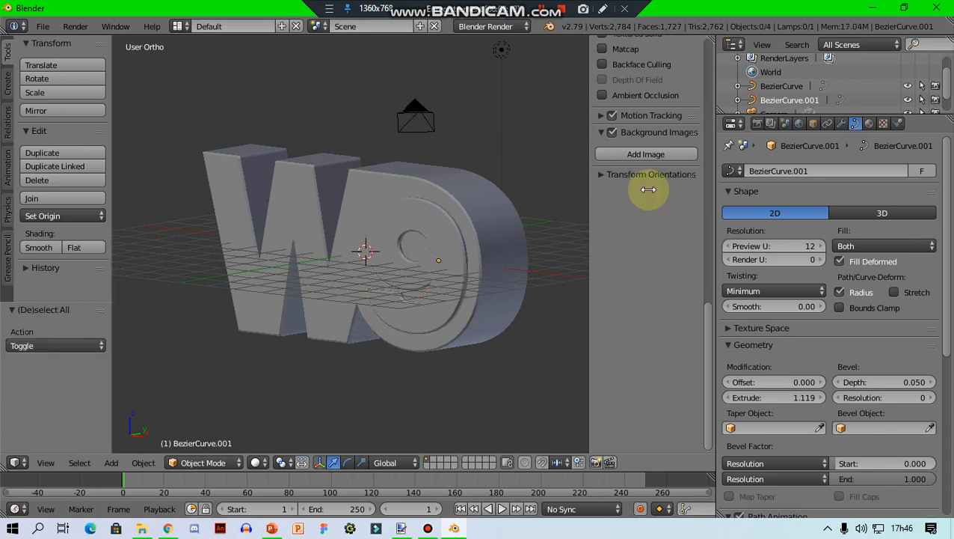